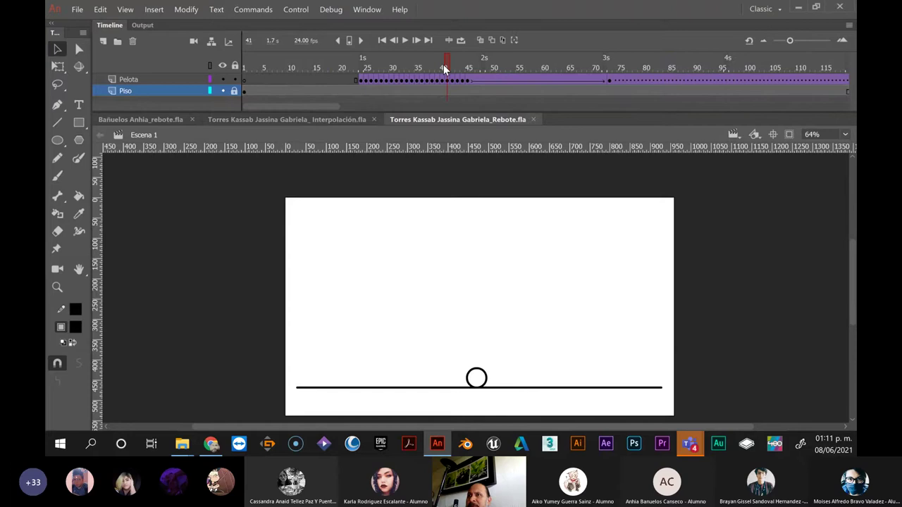
Turn on onion skinning and widen its range to span frames 23–50 of the bounce
drag(443, 64, 501, 69)
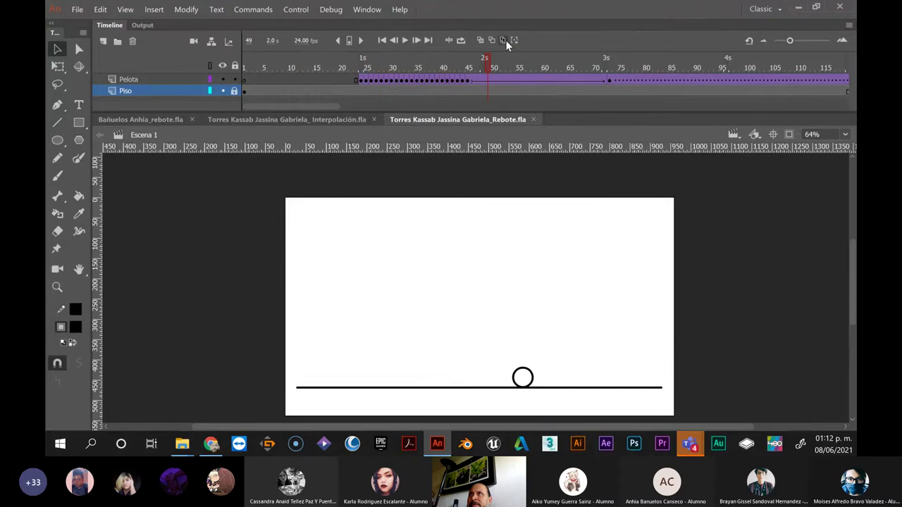
click(479, 40)
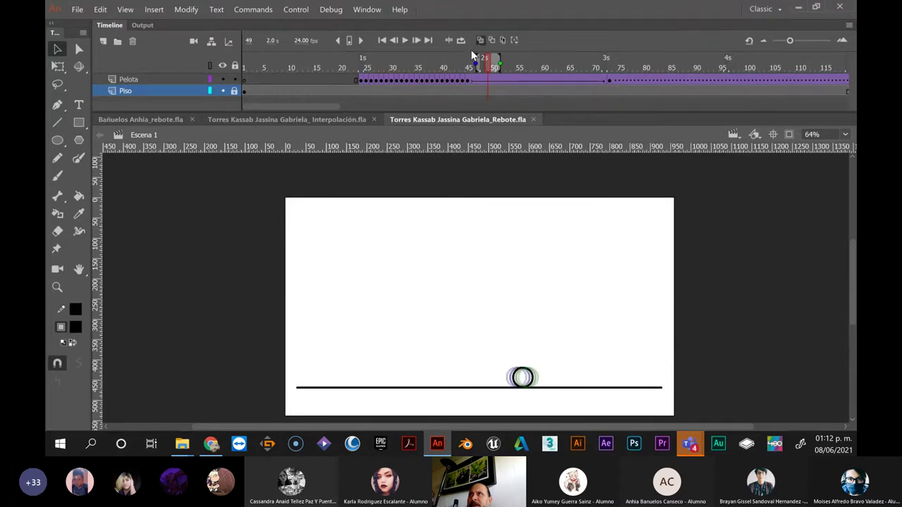
drag(478, 59, 354, 59)
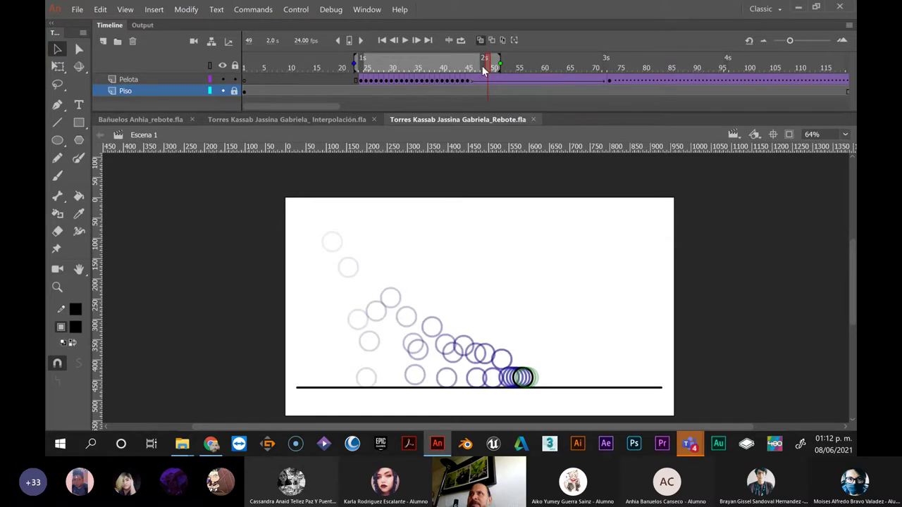
Scrub between frames 30 and 24 to review the onion-skinned bounce, then minimize Animate
drag(483, 68, 464, 98)
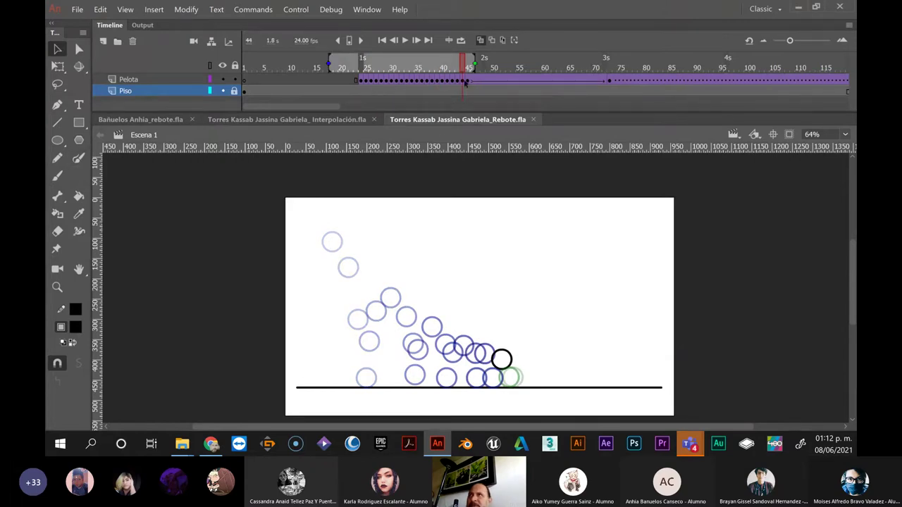
drag(465, 83, 514, 104)
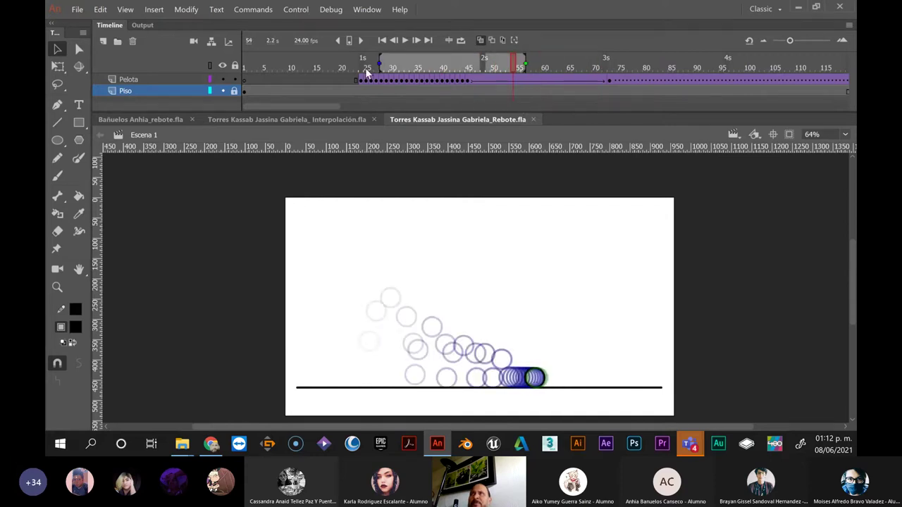
click(799, 8)
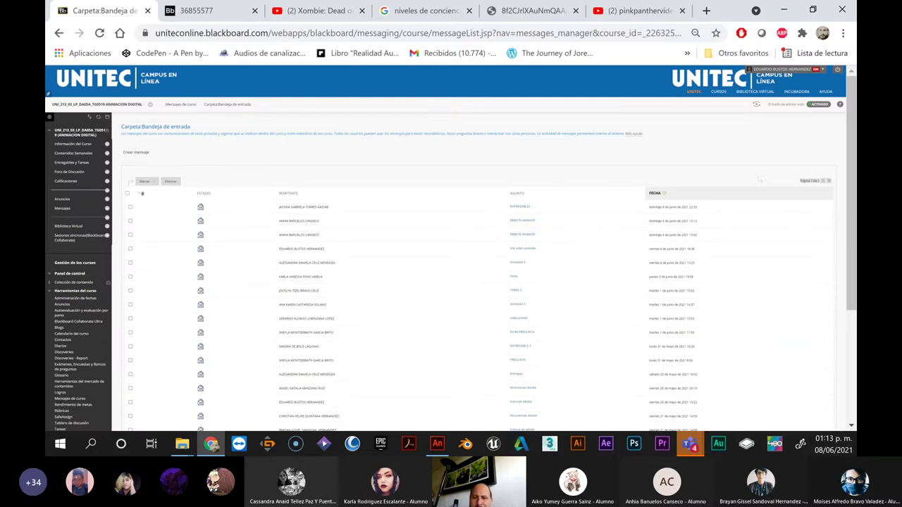
Switch from the Blackboard inbox back to the Animate bouncing-ball file with Alt+Tab
key(alt+Tab)
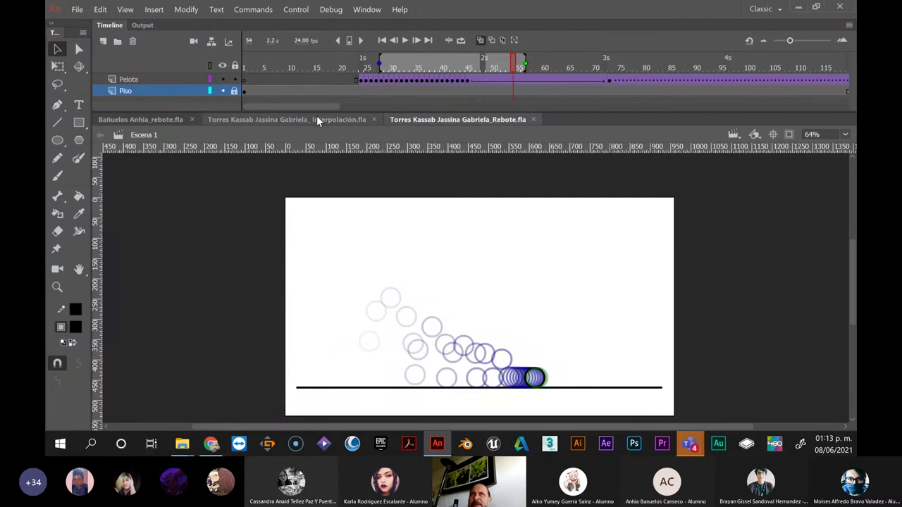
click(160, 119)
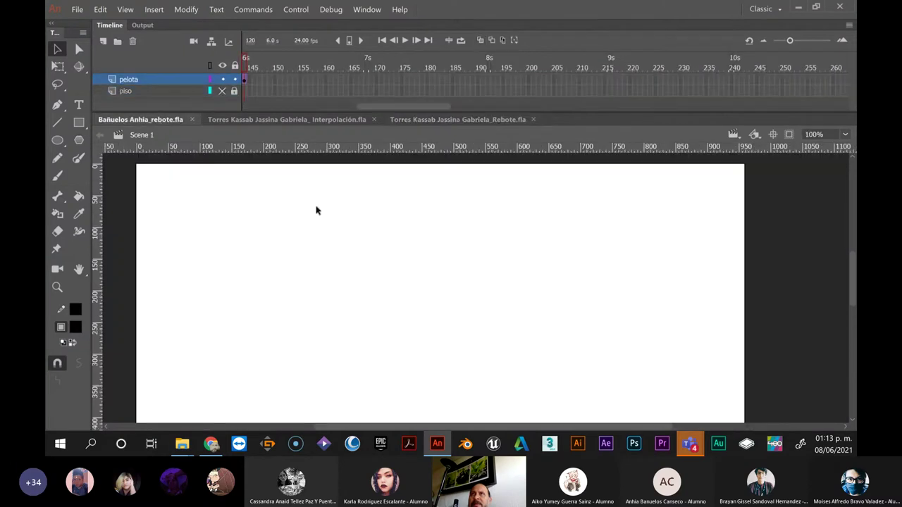
drag(367, 104, 219, 104)
click(280, 65)
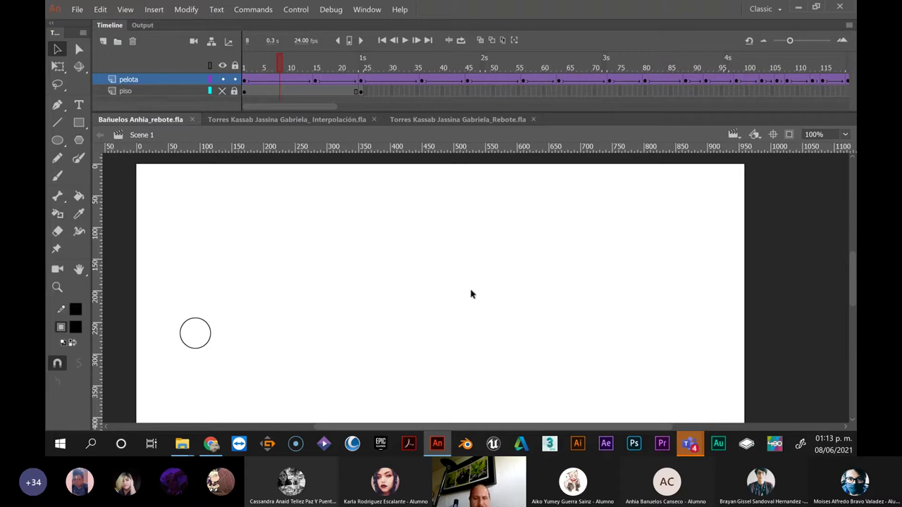
scroll(477, 266, down, 3)
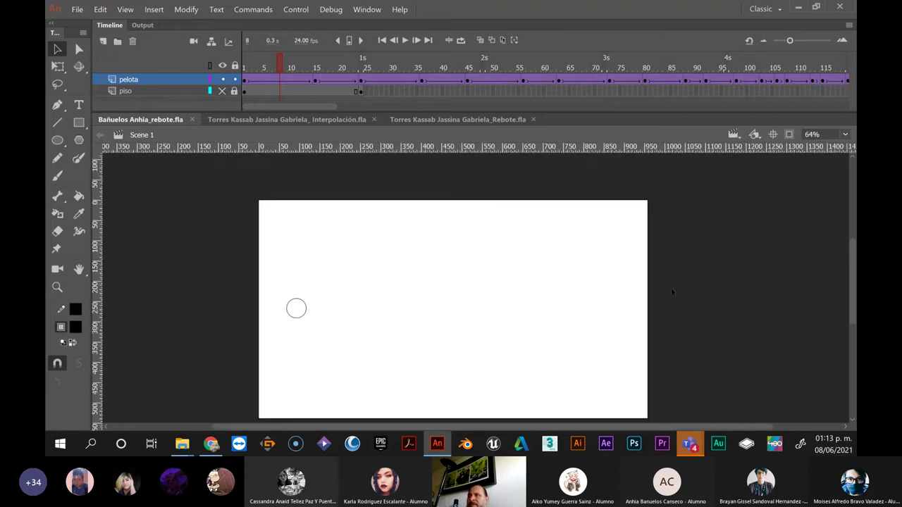
Select the piso floor layer and make it visible
click(142, 94)
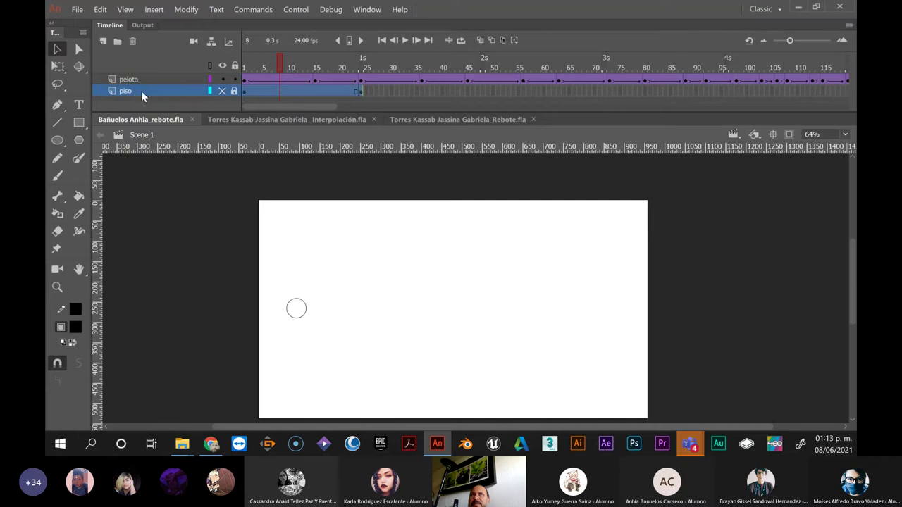
click(361, 91)
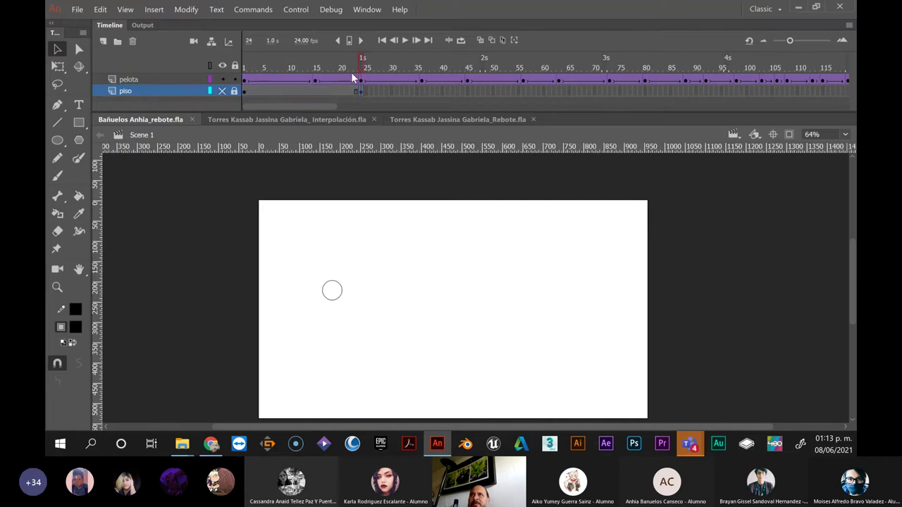
drag(362, 63, 376, 68)
click(221, 91)
Extend the piso layer's frames from frame 24 out to frame 144
click(361, 91)
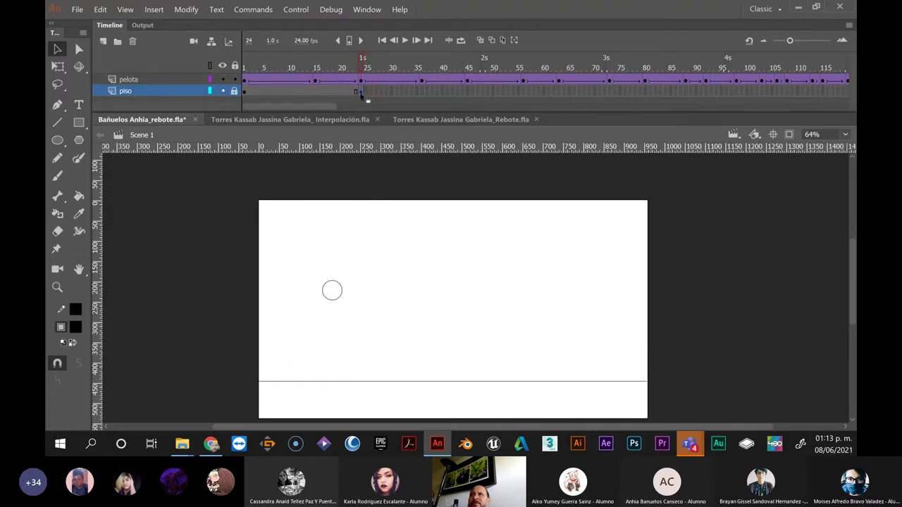
drag(631, 90, 837, 96)
drag(316, 109, 378, 108)
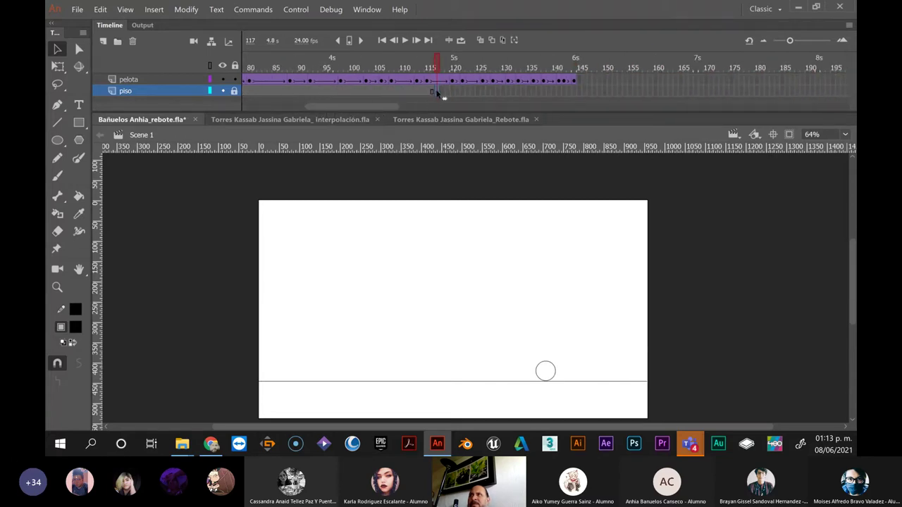
drag(535, 98, 561, 97)
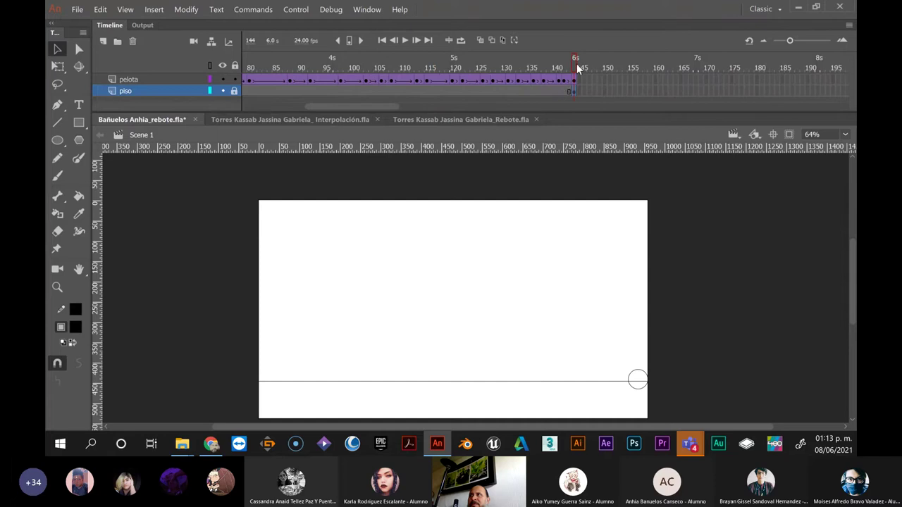
drag(578, 67, 777, 117)
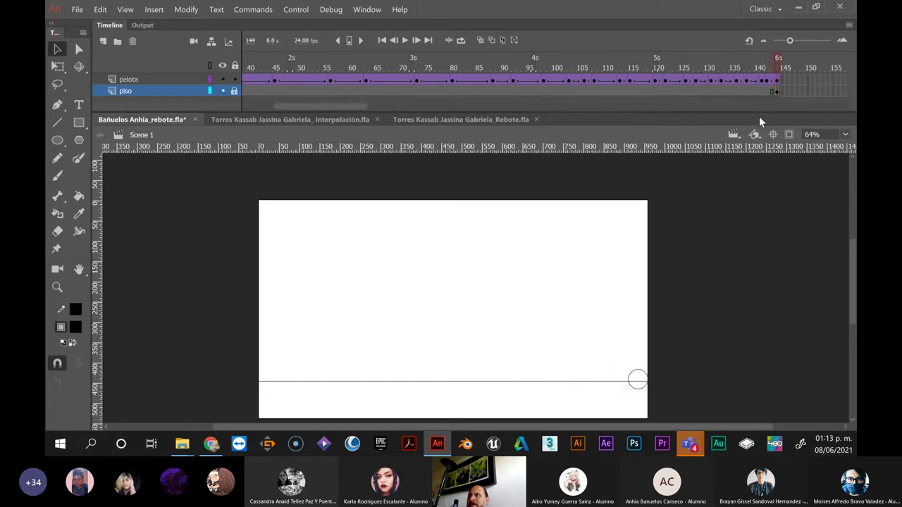
Nudge the pelota ball up at frames 144, 142 and 141 so it rests on the floor line
click(777, 84)
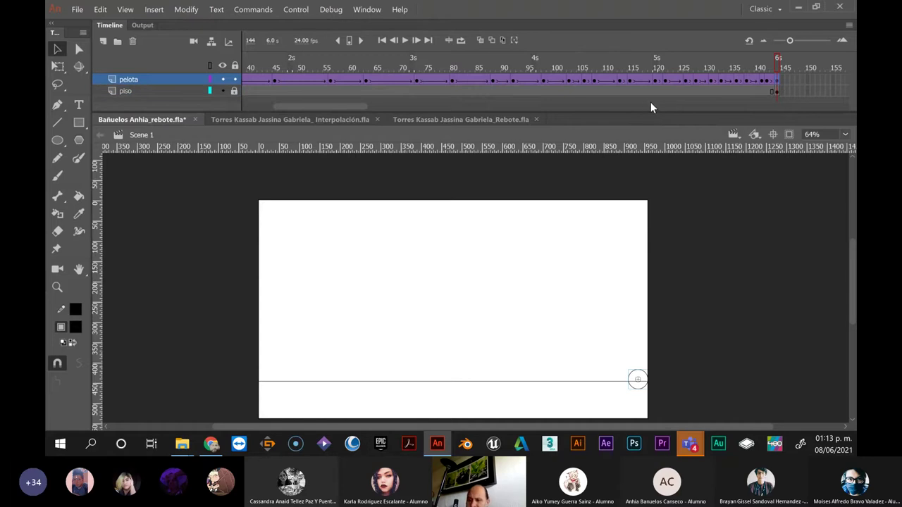
key(shift+Up)
key(shift+Up)
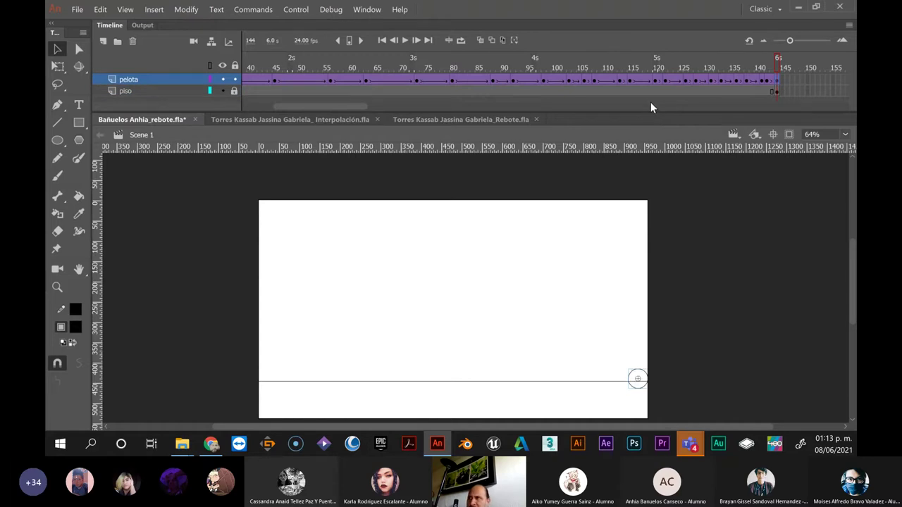
key(Down)
key(Down)
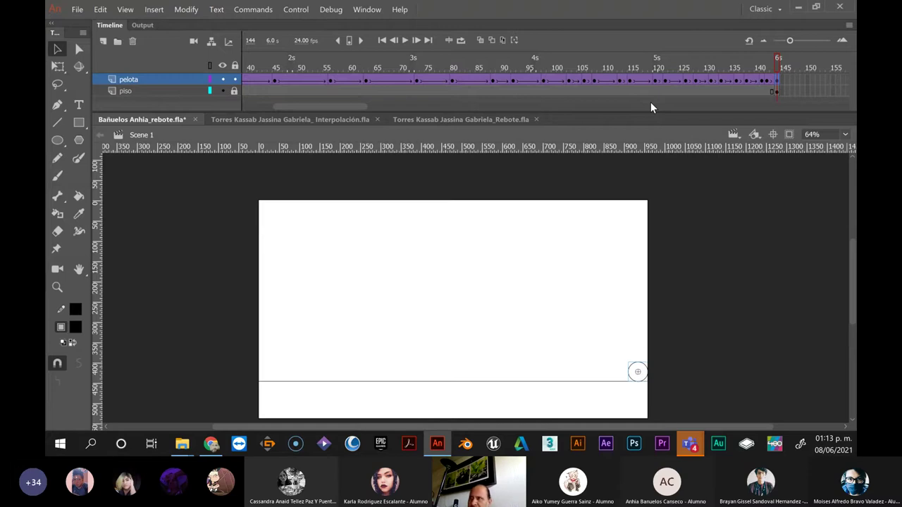
key(Up)
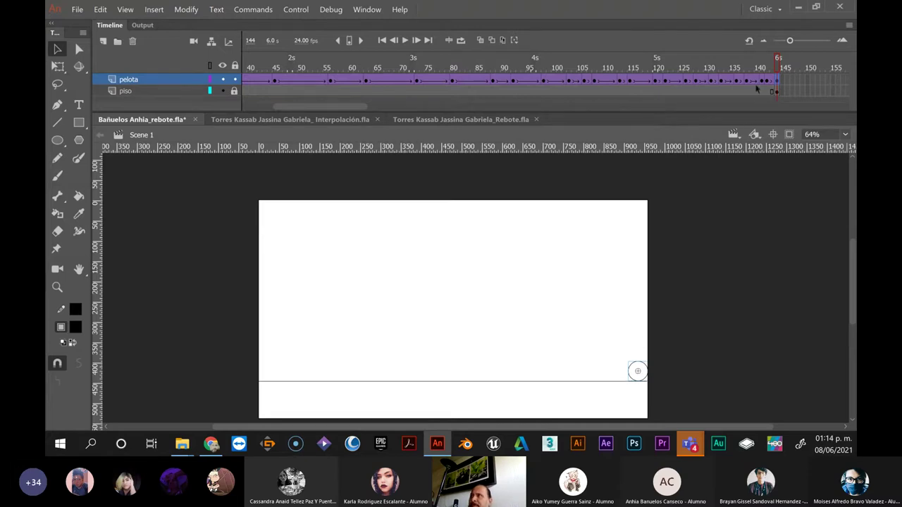
click(768, 83)
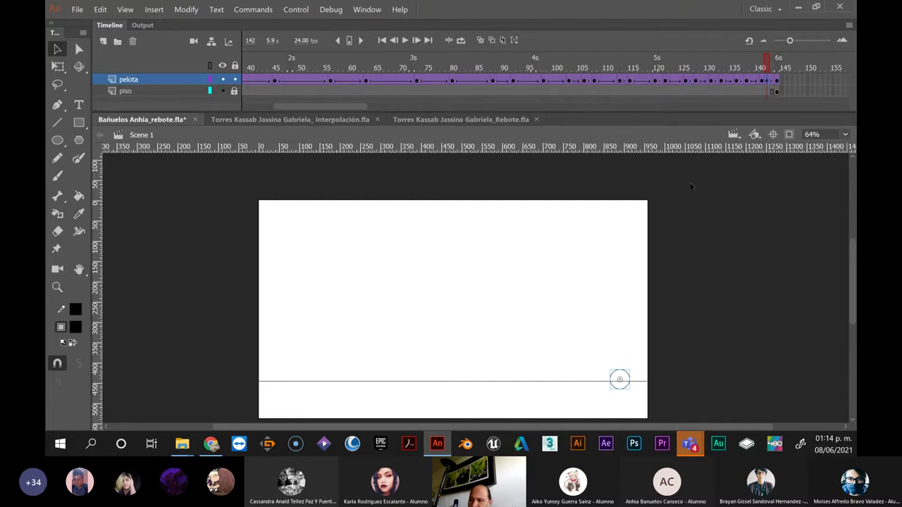
key(Up)
key(Up)
key(Up)
key(Up)
key(Up)
key(Up)
key(Up)
key(Up)
key(Up)
key(Up)
key(Up)
key(Up)
key(Up)
key(Up)
key(Up)
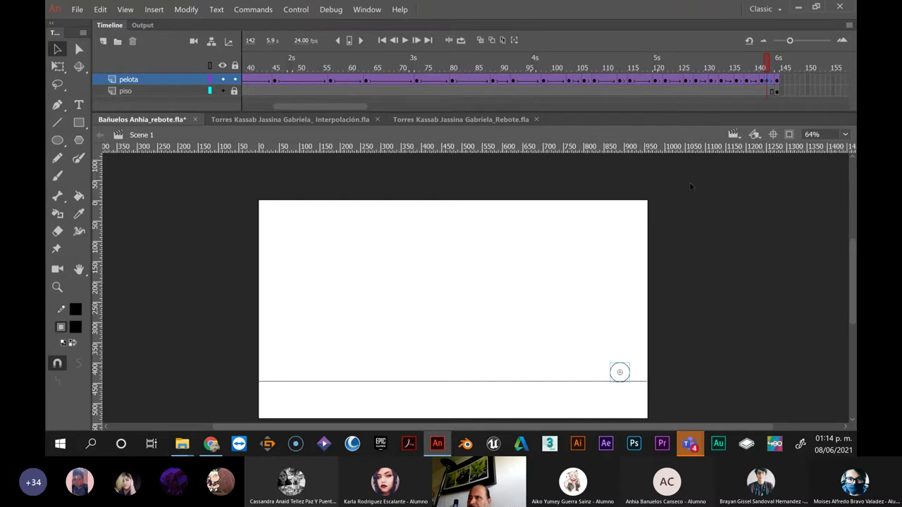
key(Up)
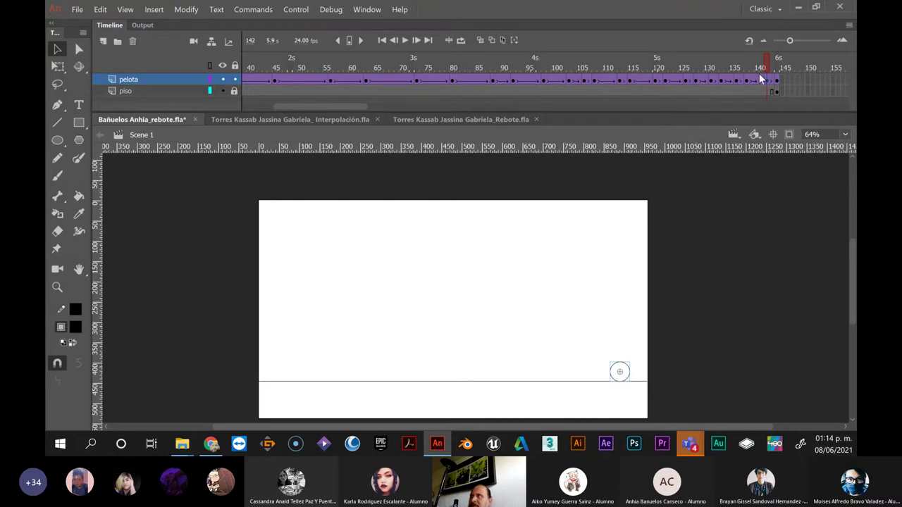
click(763, 81)
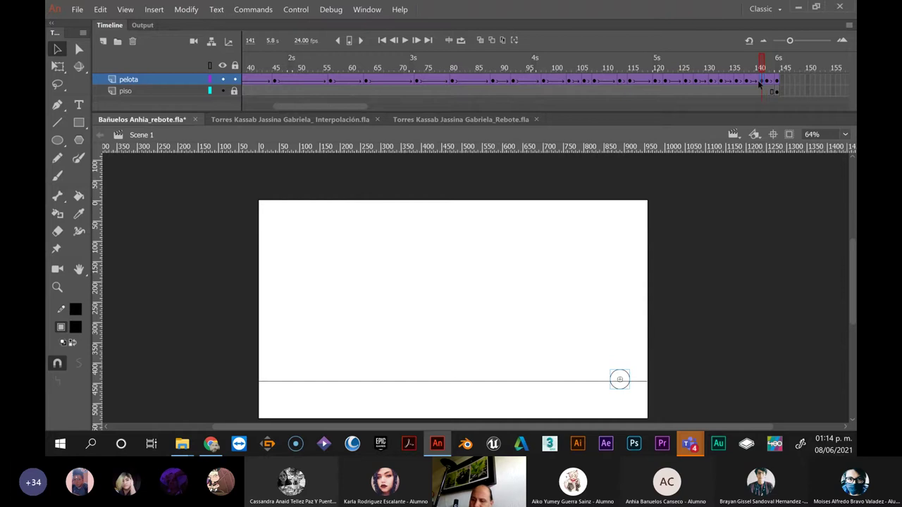
key(Up)
key(Up)
key(Up)
key(Up)
key(Up)
key(Up)
key(Up)
key(Up)
key(Up)
key(Up)
key(Up)
key(Up)
key(Up)
key(Up)
key(Up)
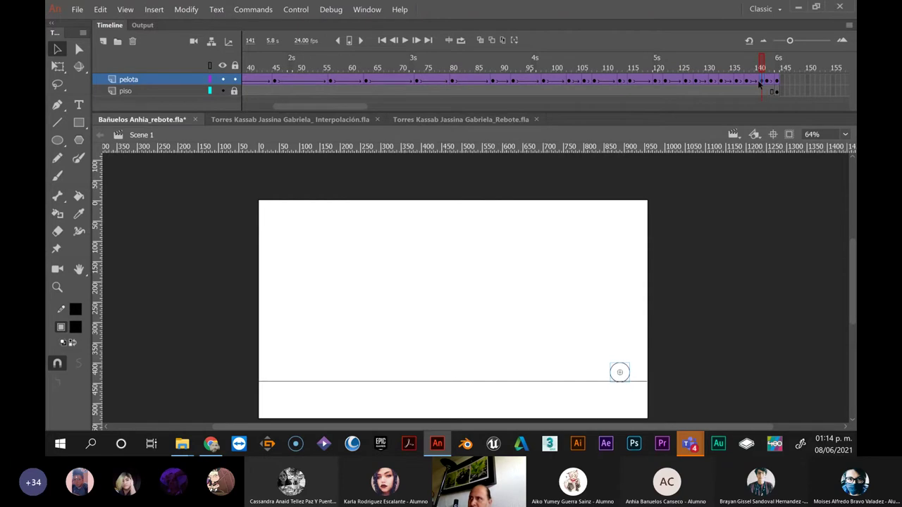
key(Up)
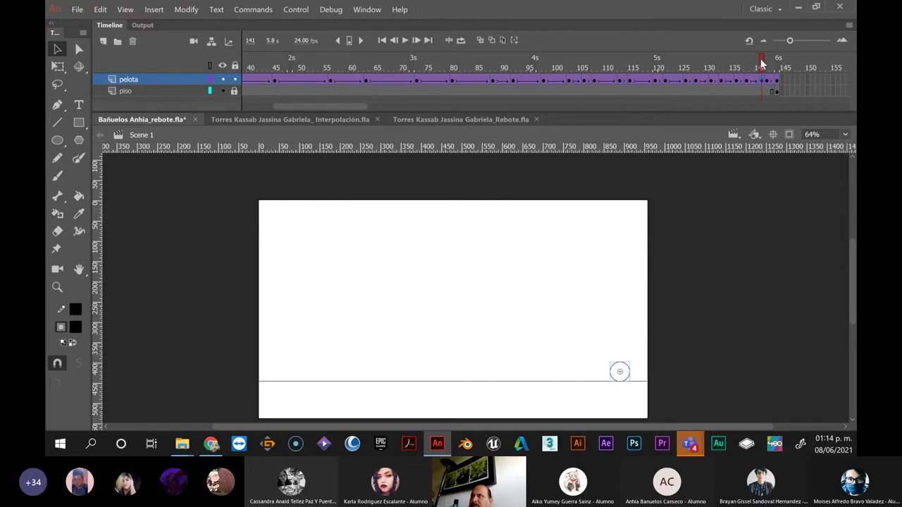
drag(761, 64, 283, 61)
Step frame by frame from frame 14 through the ball's first rebound up to frame 24
click(272, 79)
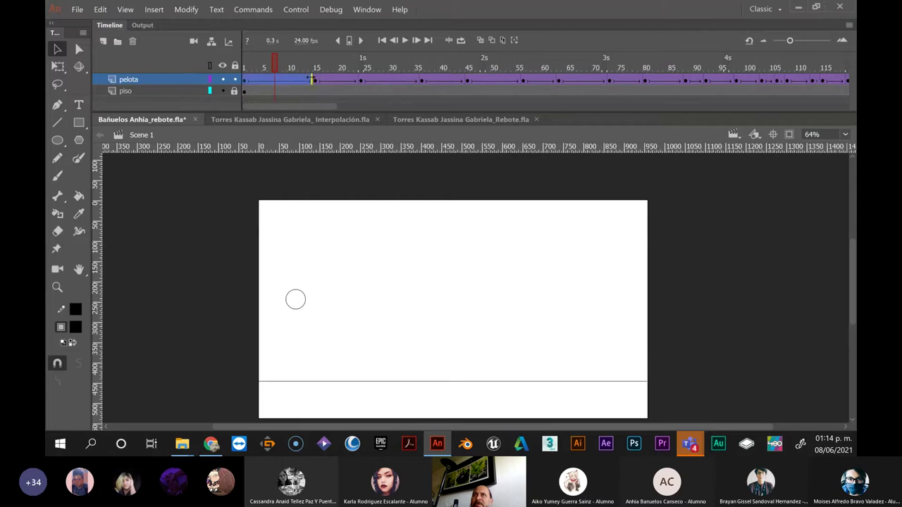
click(312, 80)
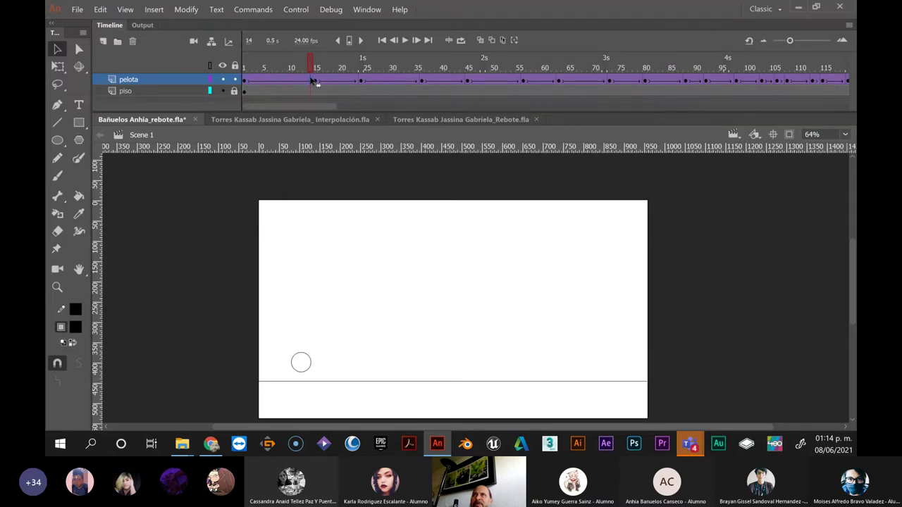
drag(310, 66, 309, 61)
click(317, 81)
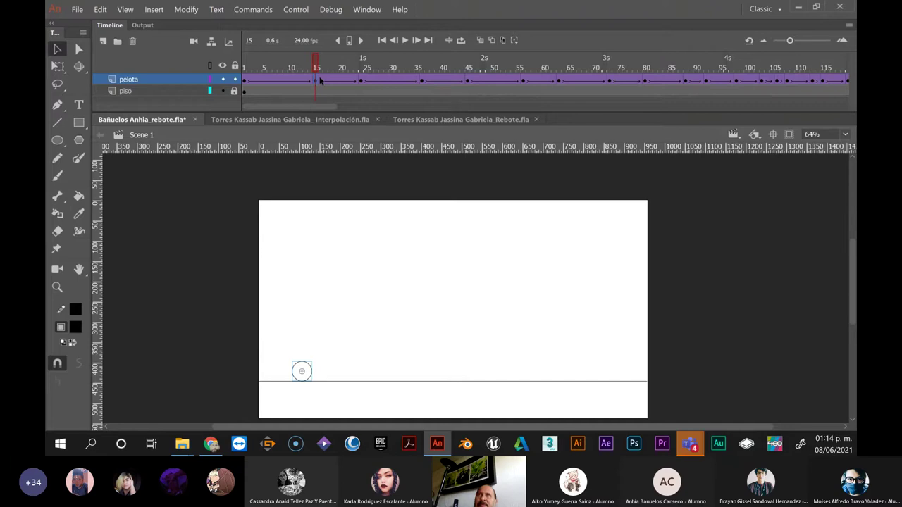
key(period)
key(period)
key(period)
key(period)
key(period)
key(period)
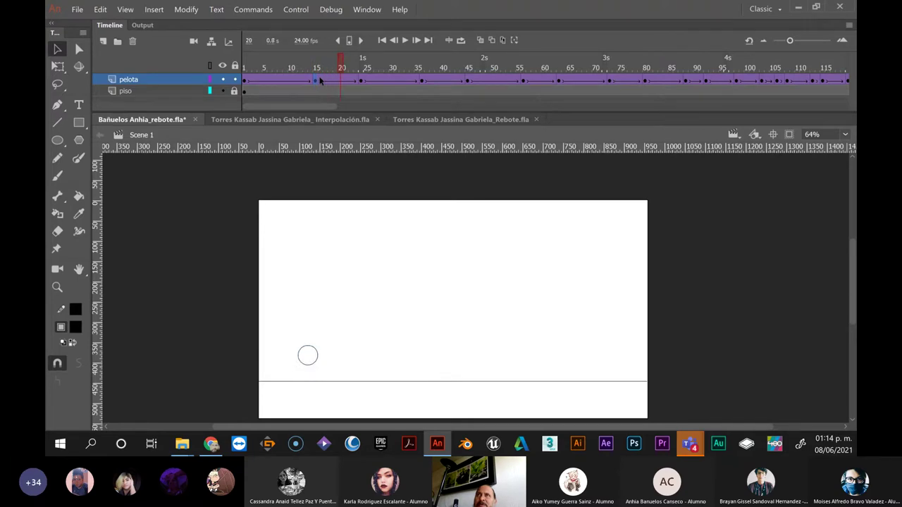
key(period)
key(period)
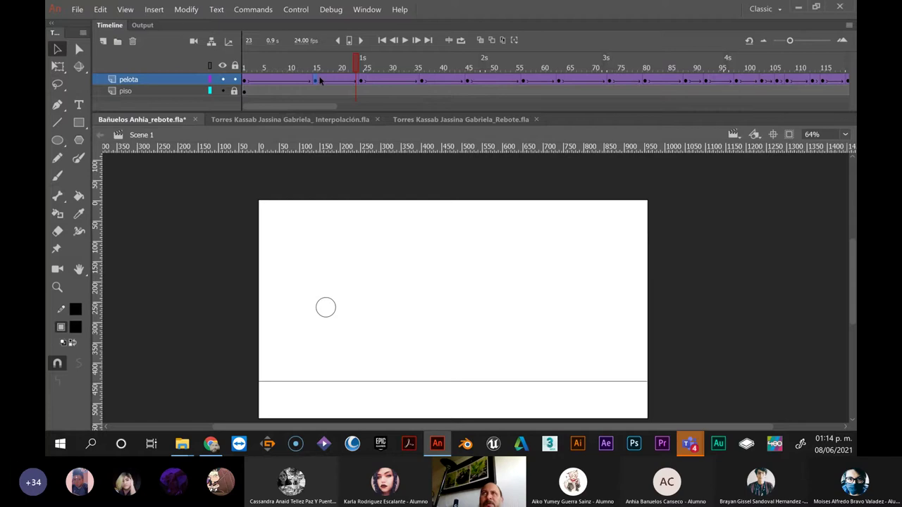
click(361, 81)
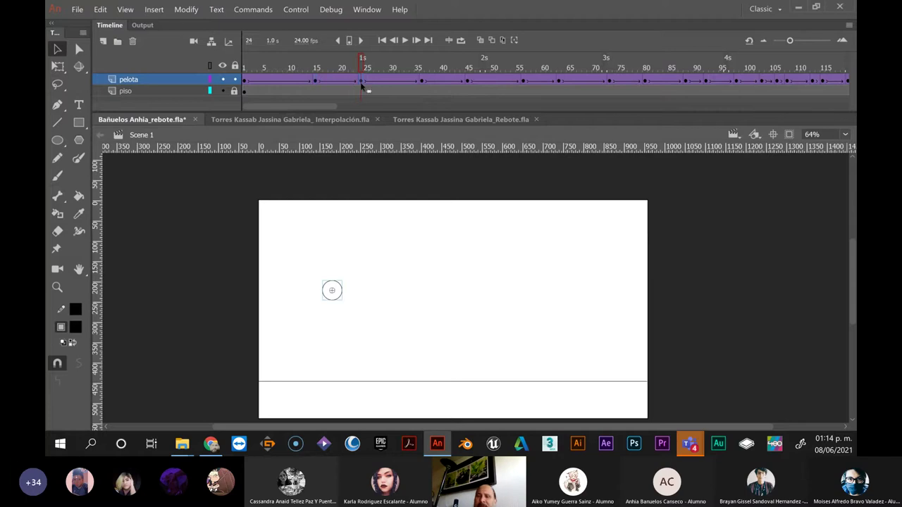
Insert frames at frame 19 of the pelota layer with F5 to slow the ball's rise
key(p)
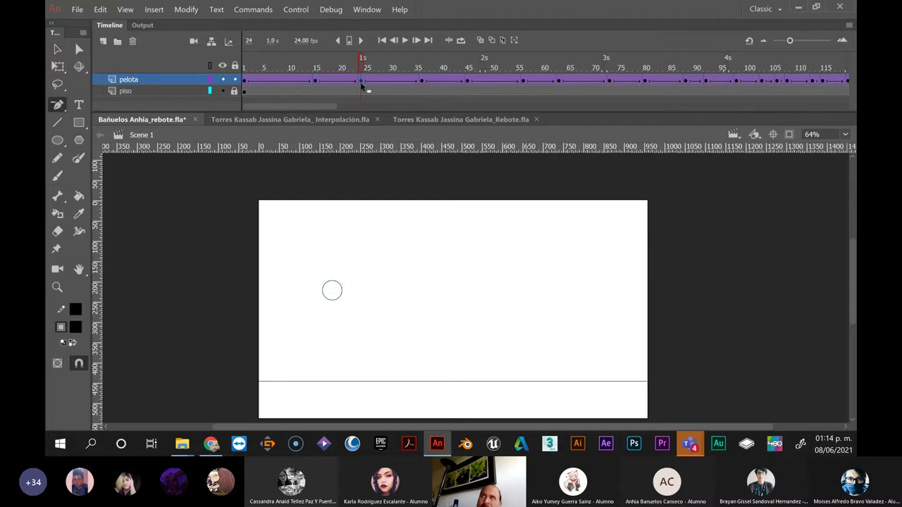
key(period)
key(period)
key(period)
key(period)
key(period)
key(period)
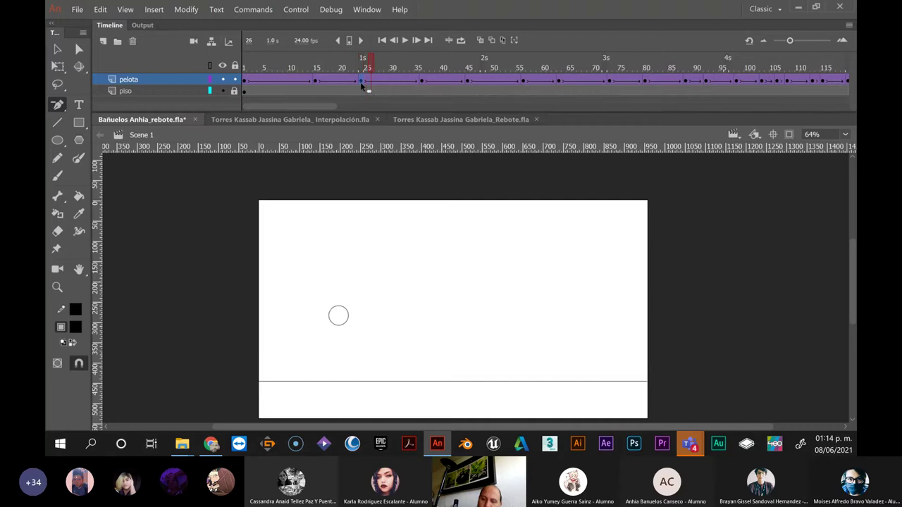
key(period)
key(period)
key(period)
key(period)
key(period)
key(period)
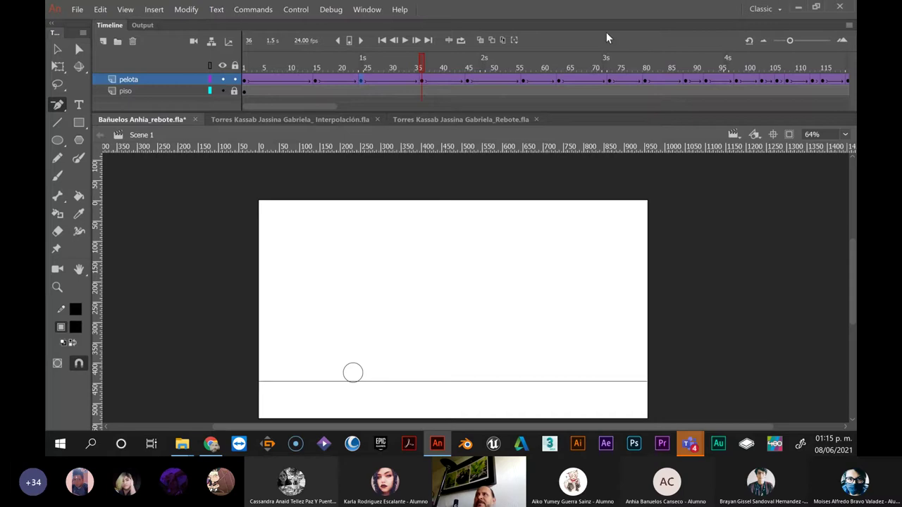
click(335, 83)
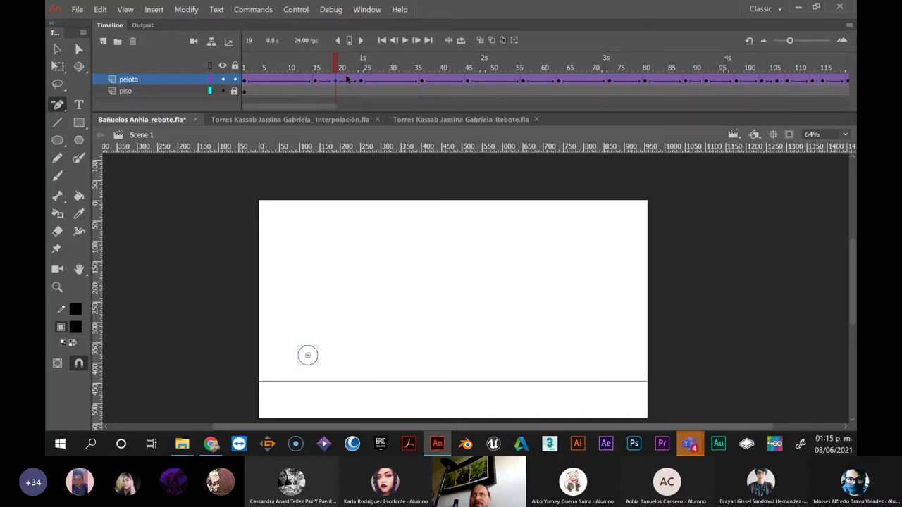
click(343, 81)
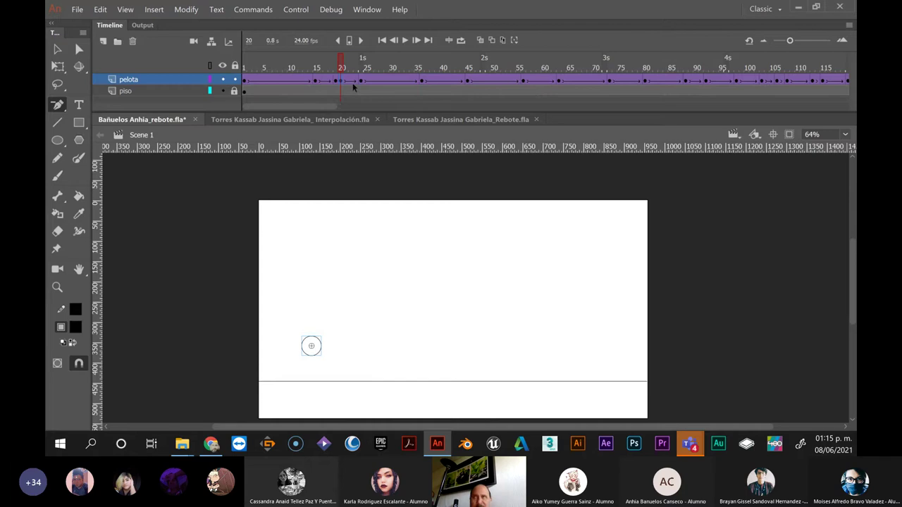
key(comma)
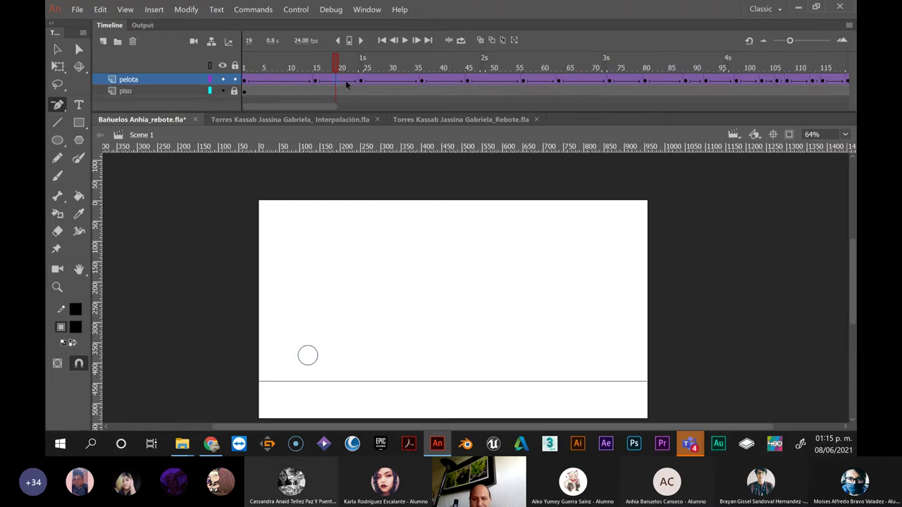
key(F5)
key(F5)
key(F5)
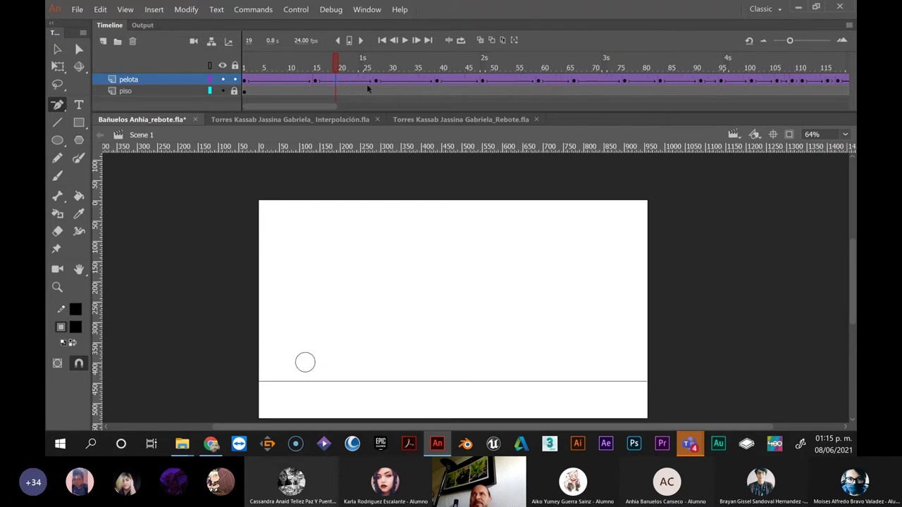
Insert two frames at frame 45, then check the ball's positions between frames 10 and 43
click(469, 86)
key(F5)
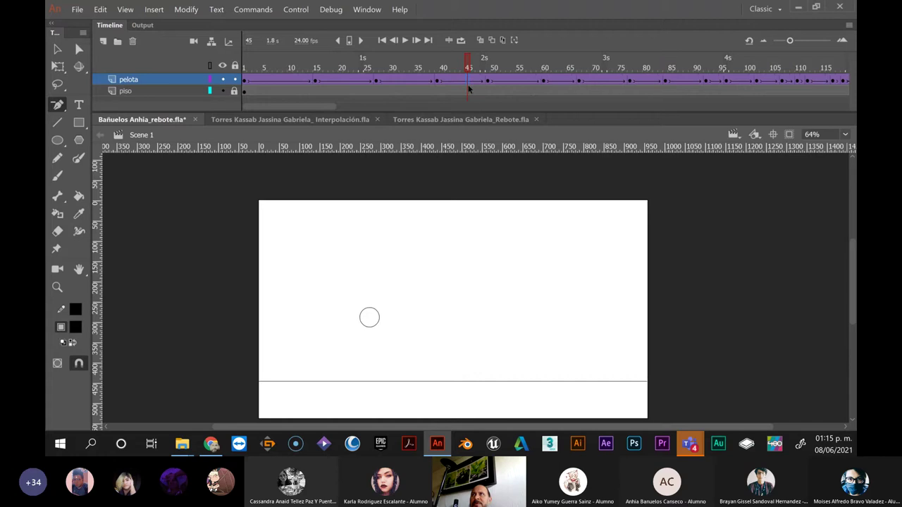
key(F5)
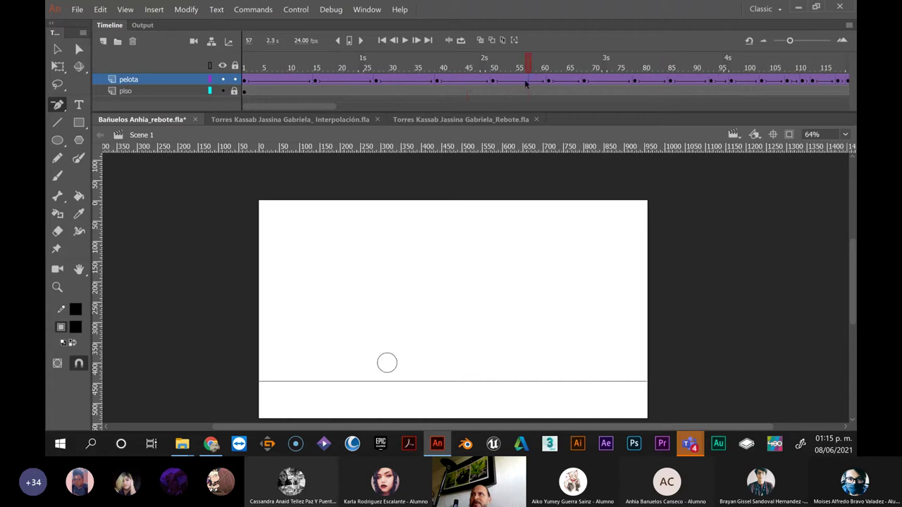
drag(465, 87, 345, 81)
click(292, 82)
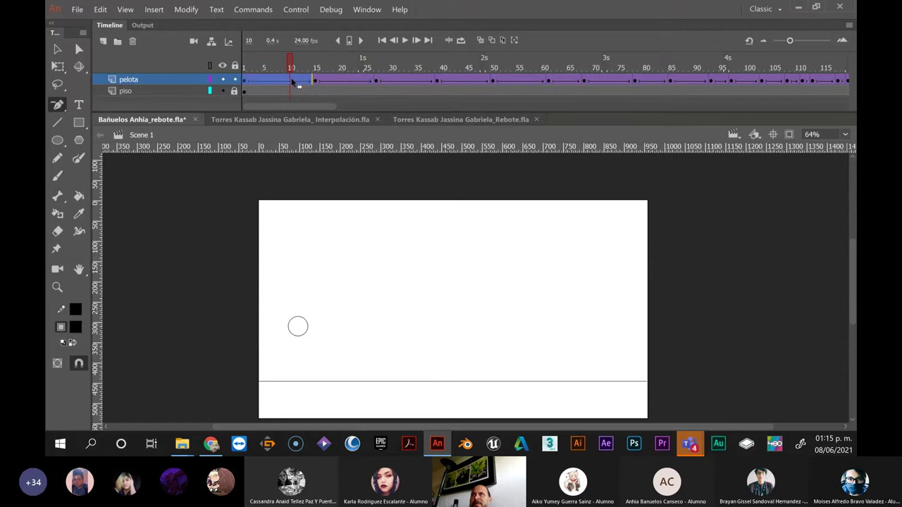
click(303, 82)
click(389, 82)
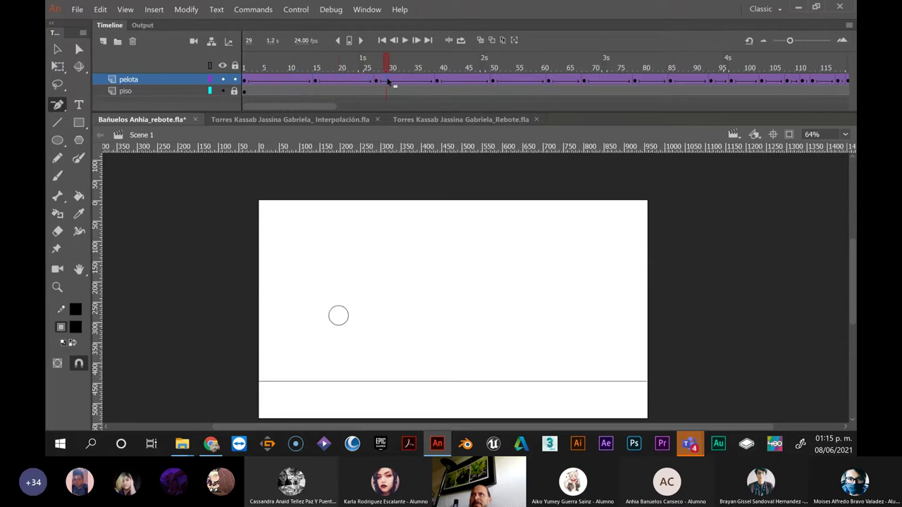
click(457, 84)
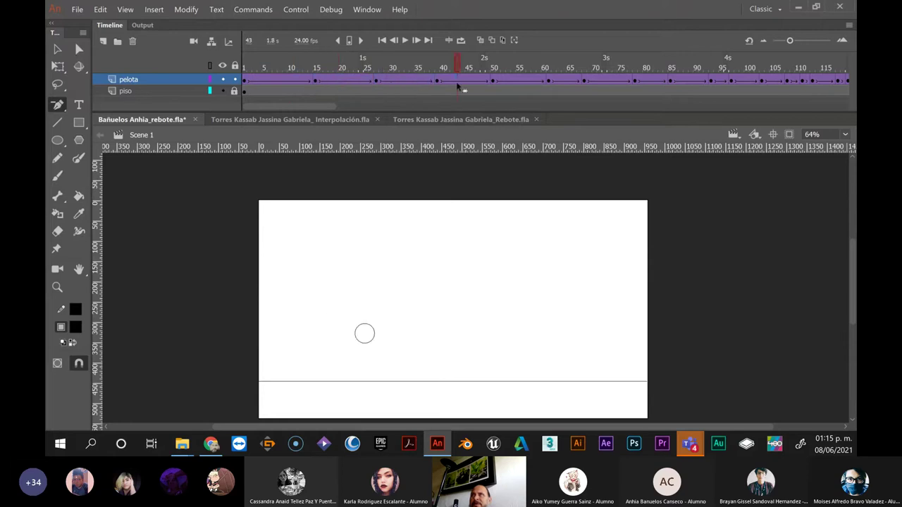
click(407, 81)
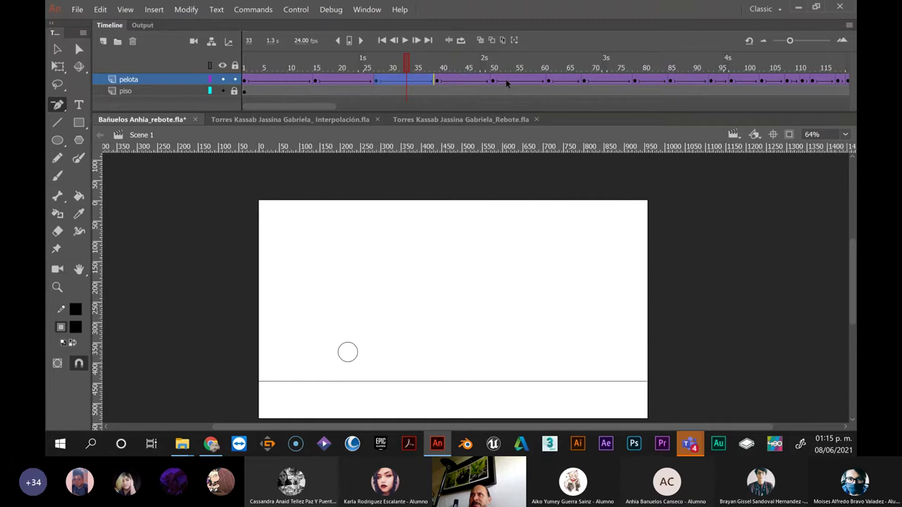
Add frames at frame 65 and remove one frame at frame 76
click(569, 81)
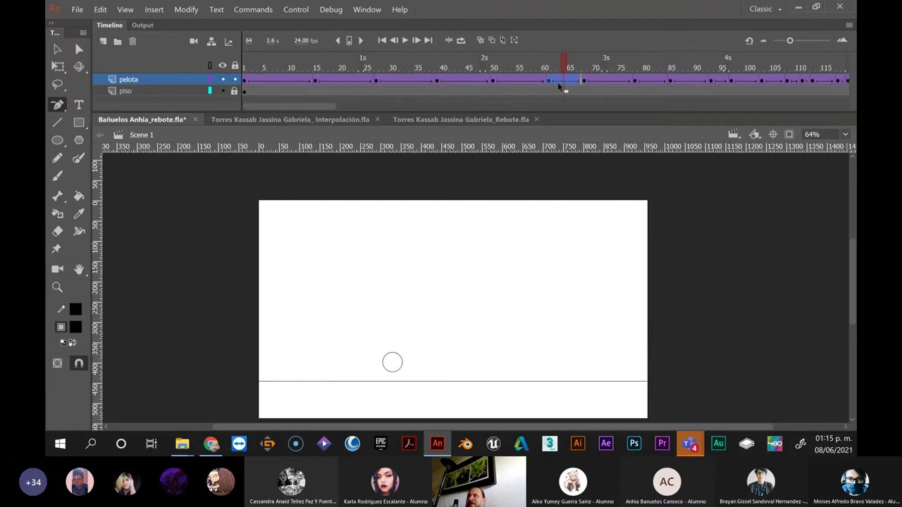
key(F5)
key(F5)
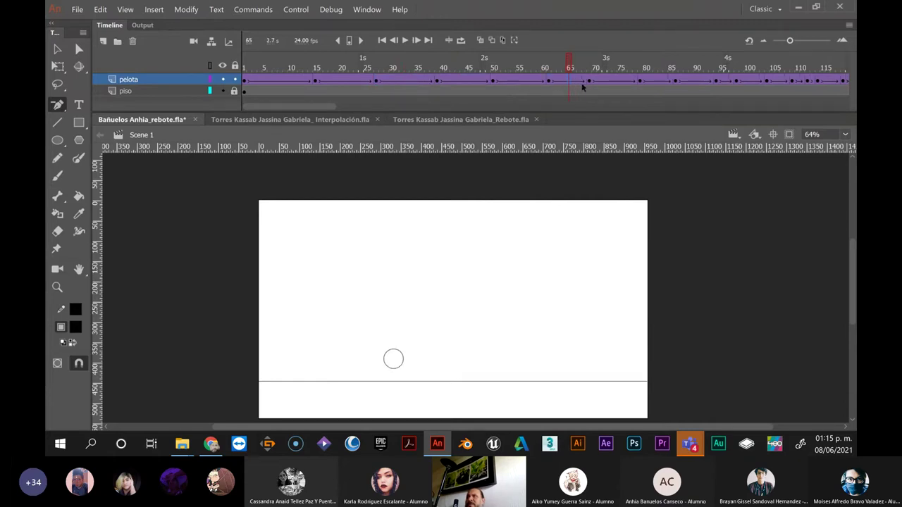
click(615, 84)
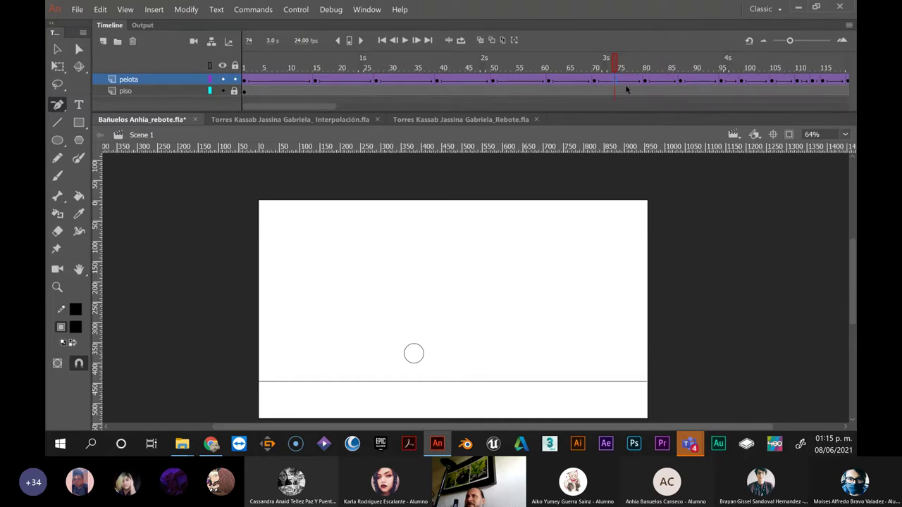
click(625, 82)
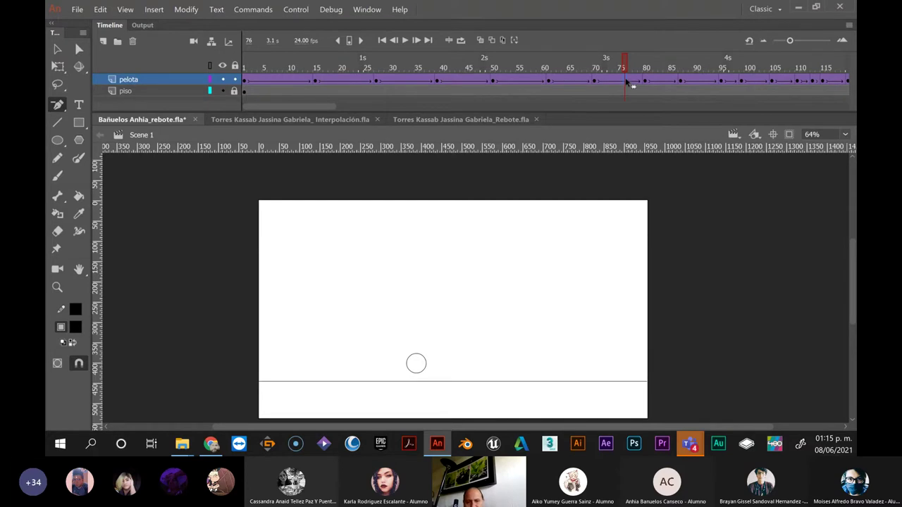
key(shift+F5)
key(shift+F5)
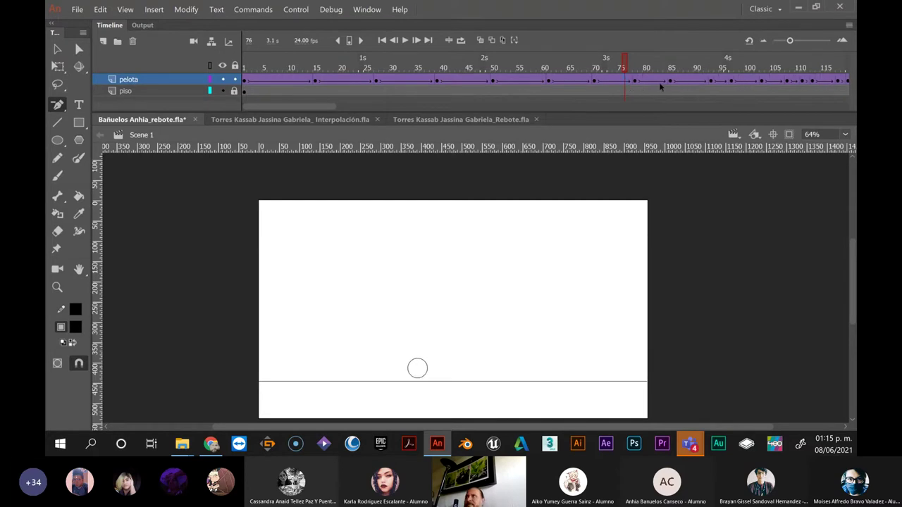
Insert extra frames at frames 94 and 99 of the later bounce
click(691, 81)
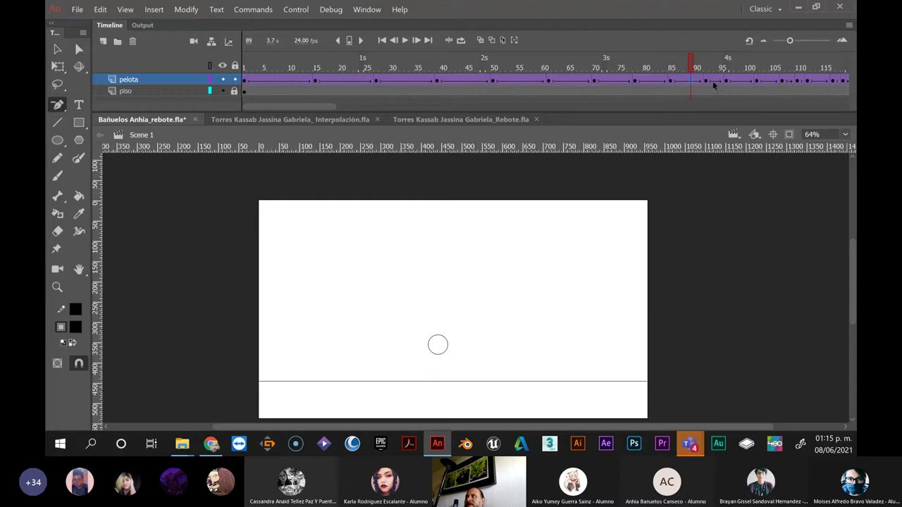
click(715, 83)
click(737, 83)
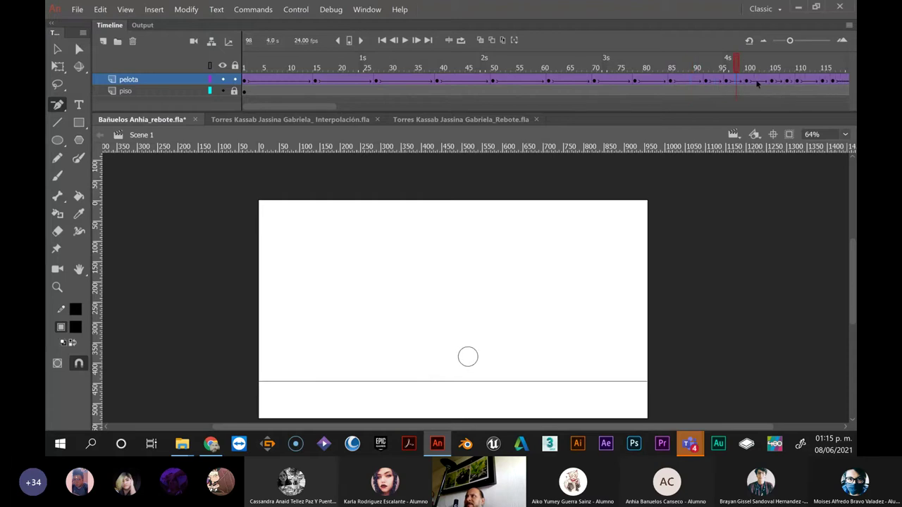
click(718, 83)
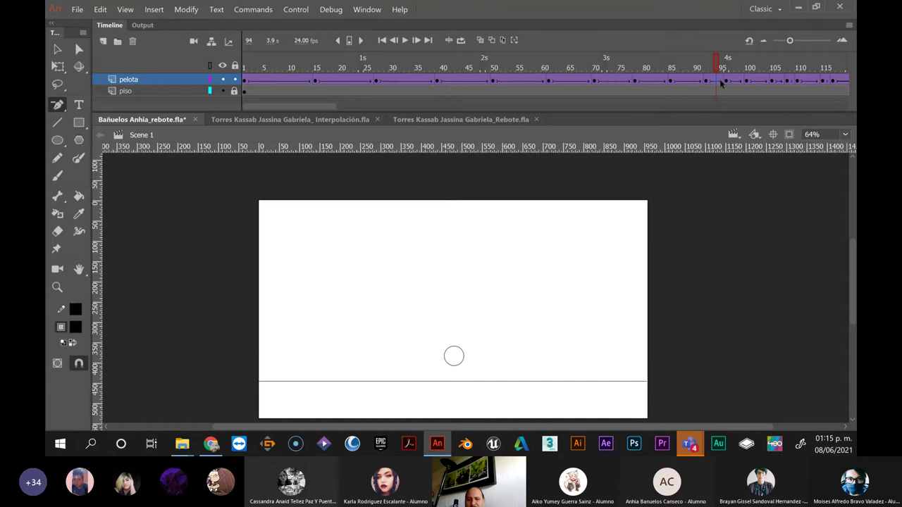
key(F5)
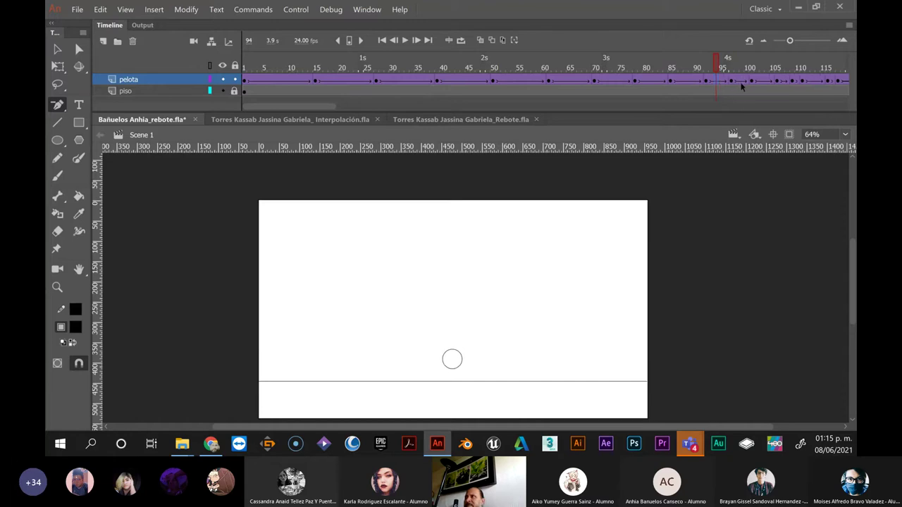
click(741, 86)
key(F5)
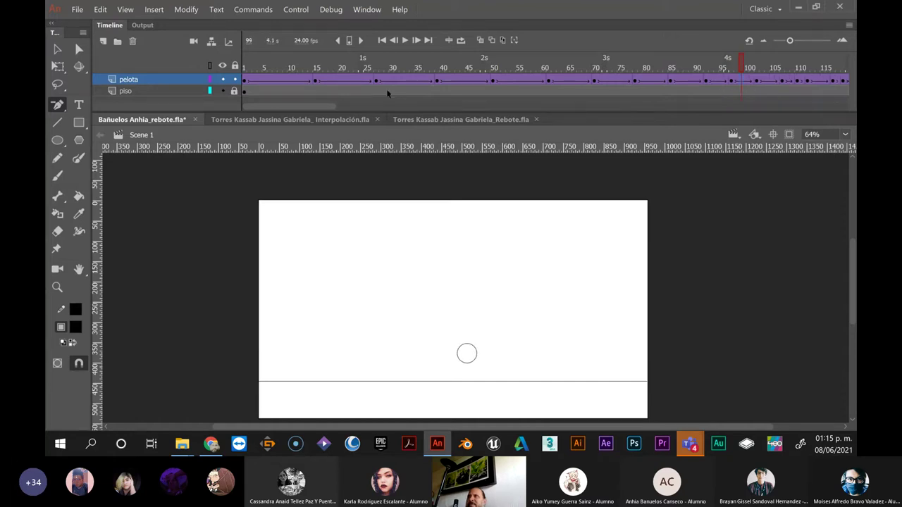
Review the retimed ball at frames 55, 65, 74 and 80
scroll(333, 105, right, 2)
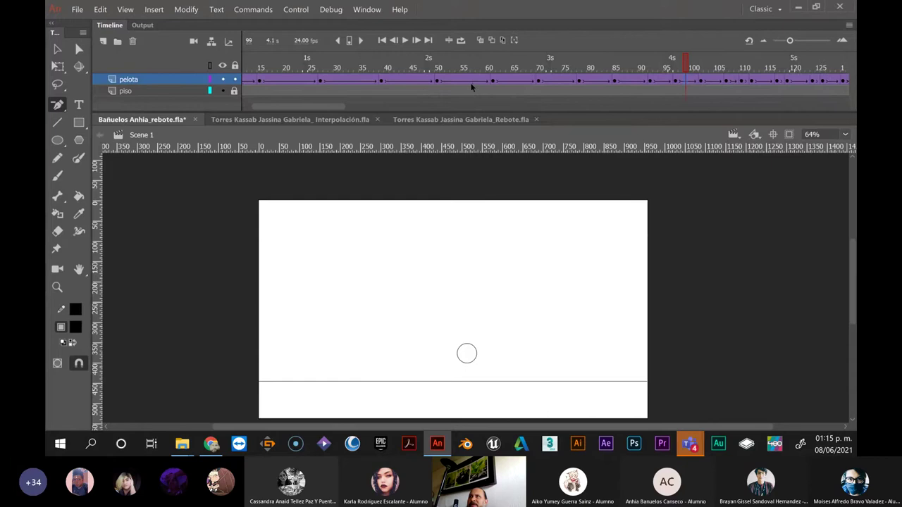
click(472, 85)
click(515, 86)
click(560, 86)
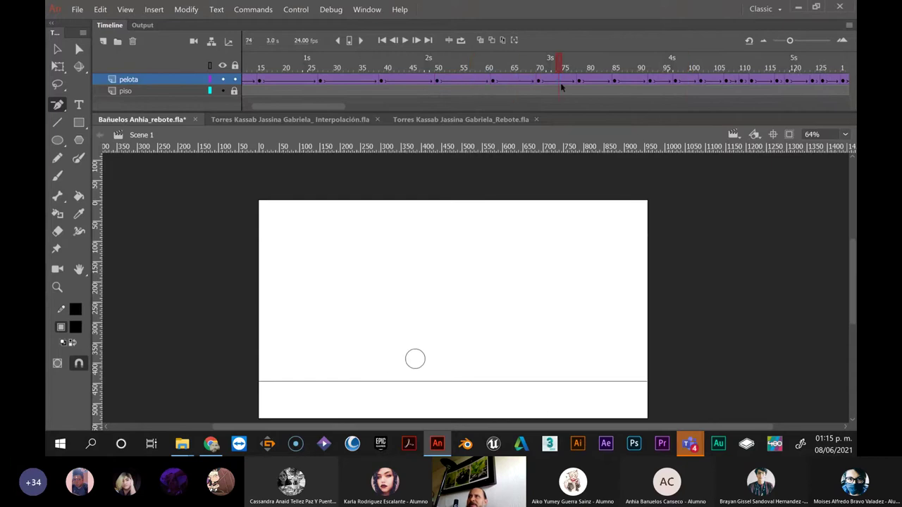
click(589, 86)
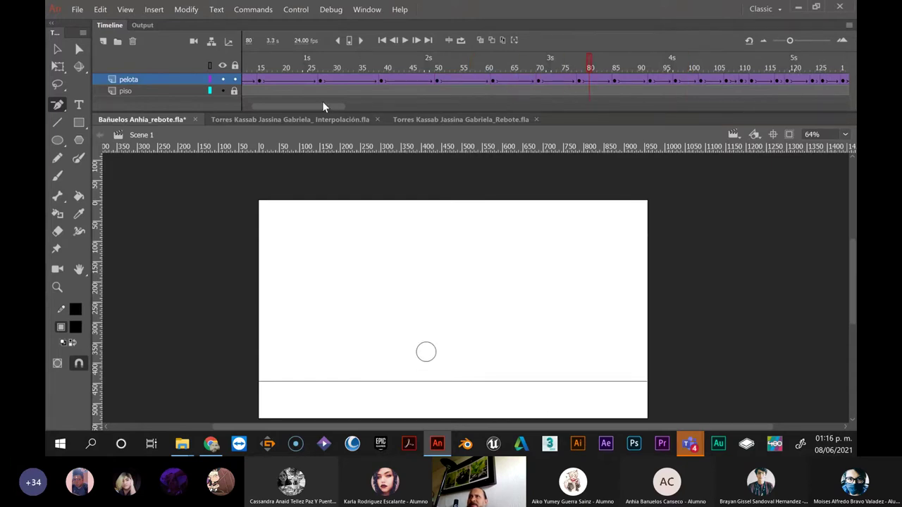
Add two frames to the bounce around frames 108–111 to lengthen it
drag(327, 104, 370, 104)
click(318, 80)
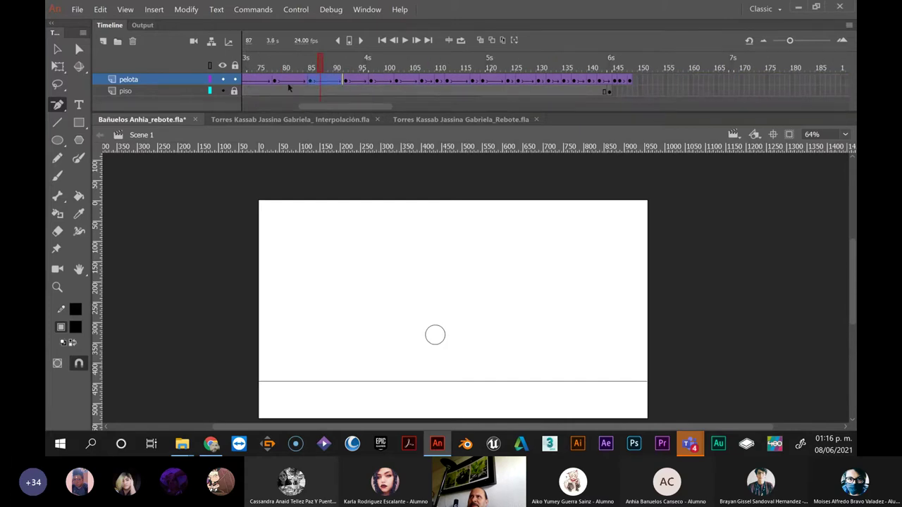
click(264, 81)
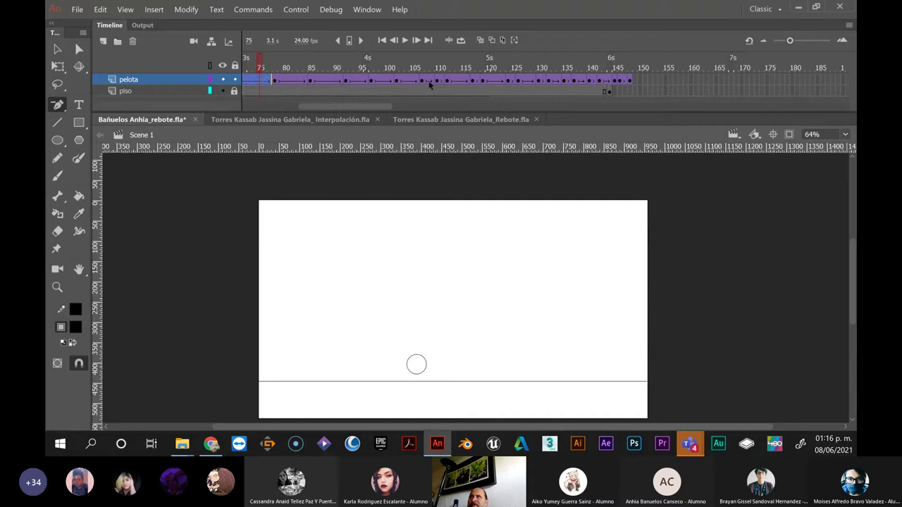
click(435, 82)
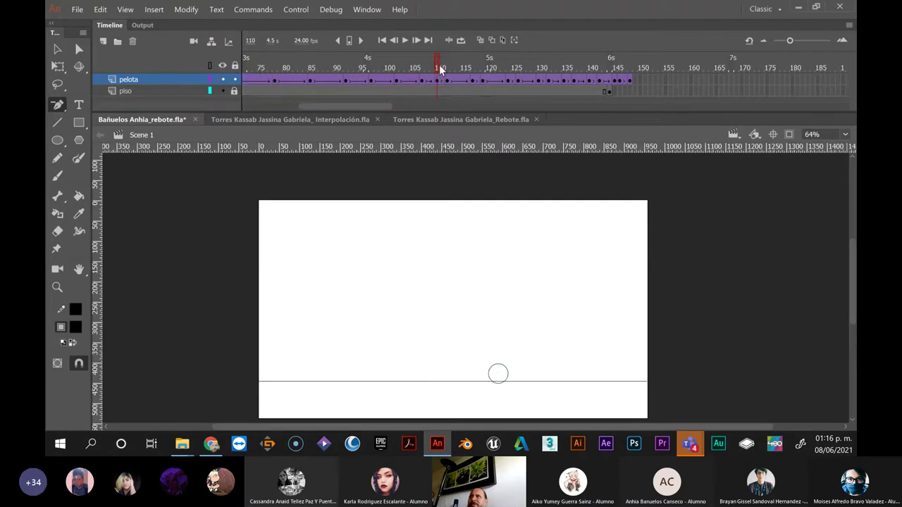
click(439, 65)
drag(440, 65, 446, 65)
click(439, 81)
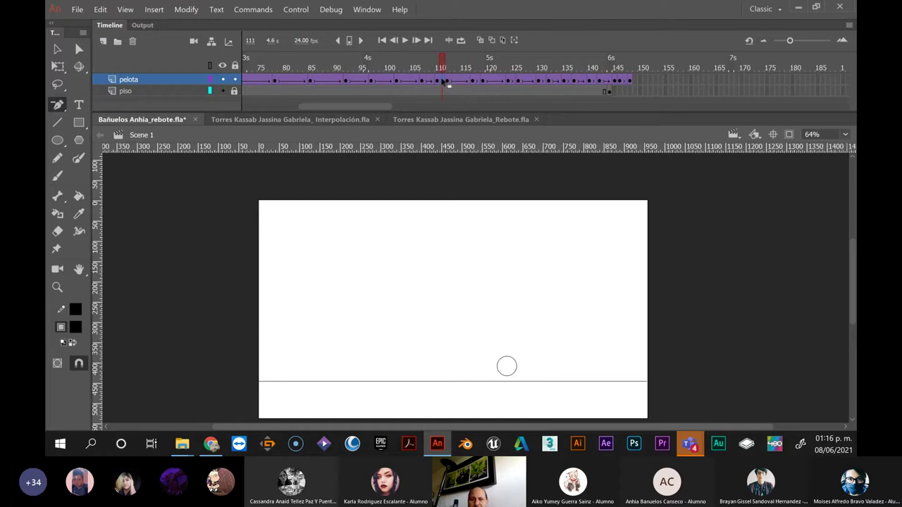
key(F5)
key(F5)
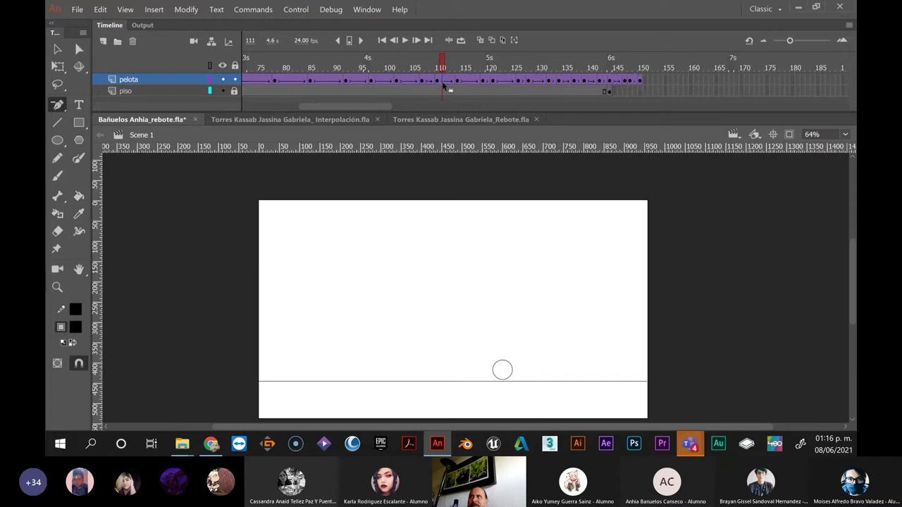
click(427, 82)
key(F5)
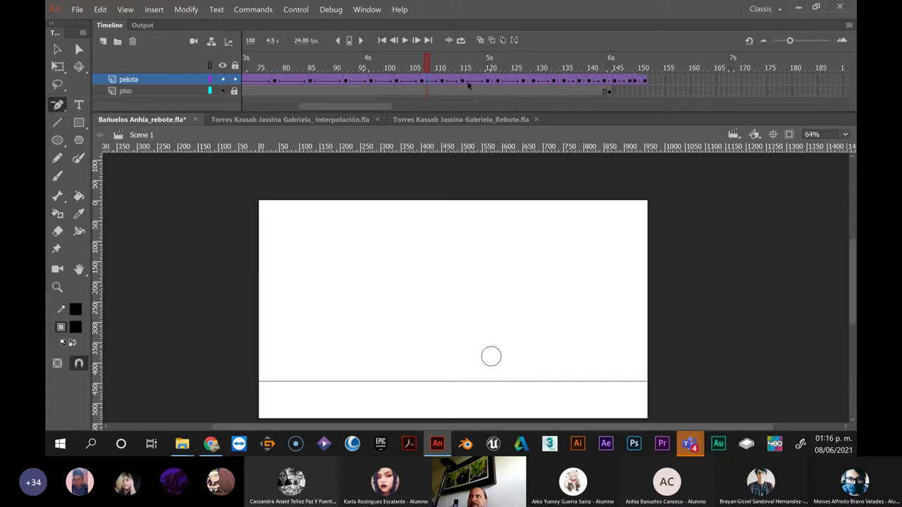
Remove frames at about 117, 122, 126 and 130 to speed up the final bounces
click(470, 81)
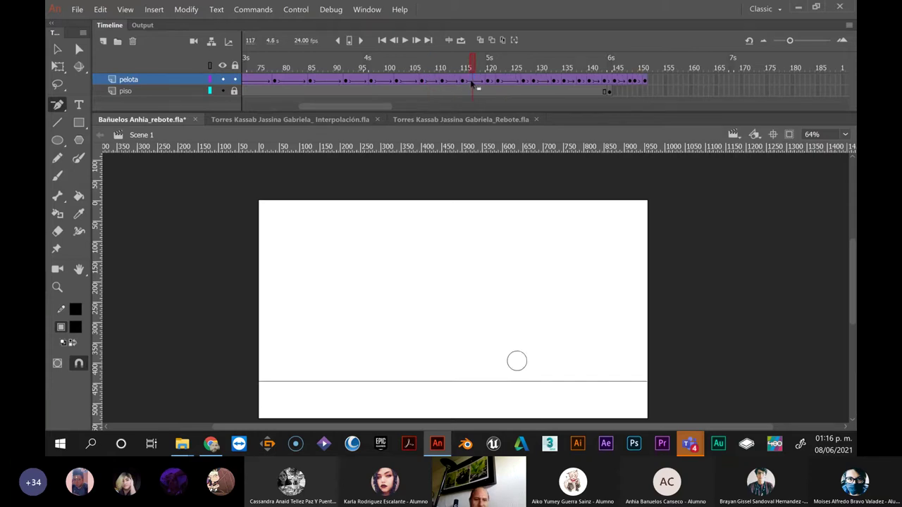
key(shift+F5)
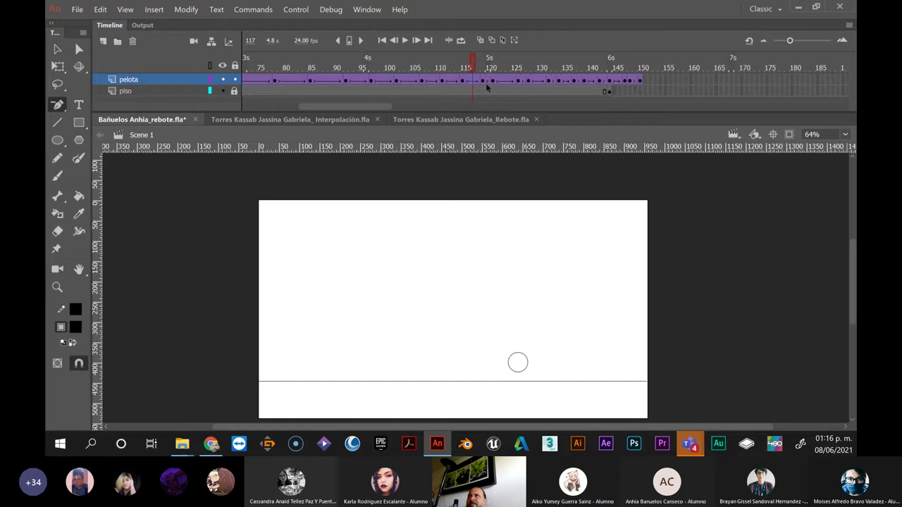
key(shift+F5)
click(493, 82)
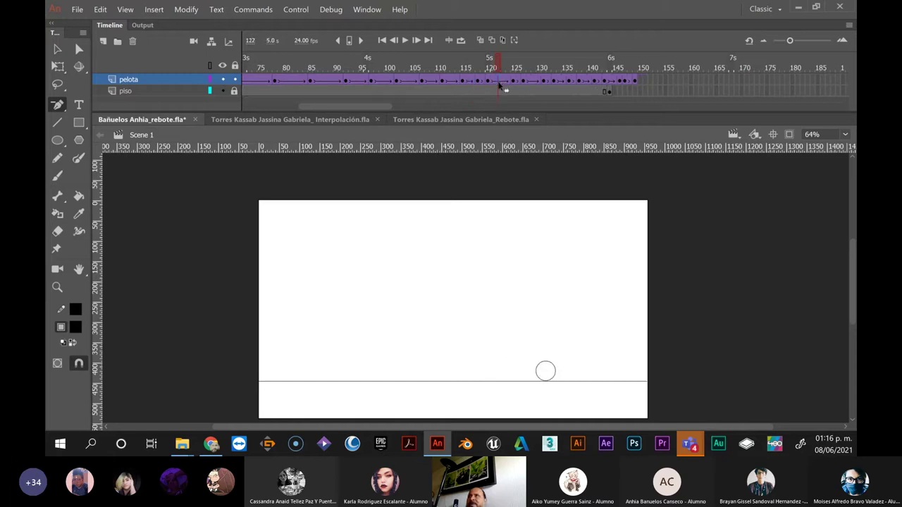
click(501, 82)
key(shift+F5)
click(519, 81)
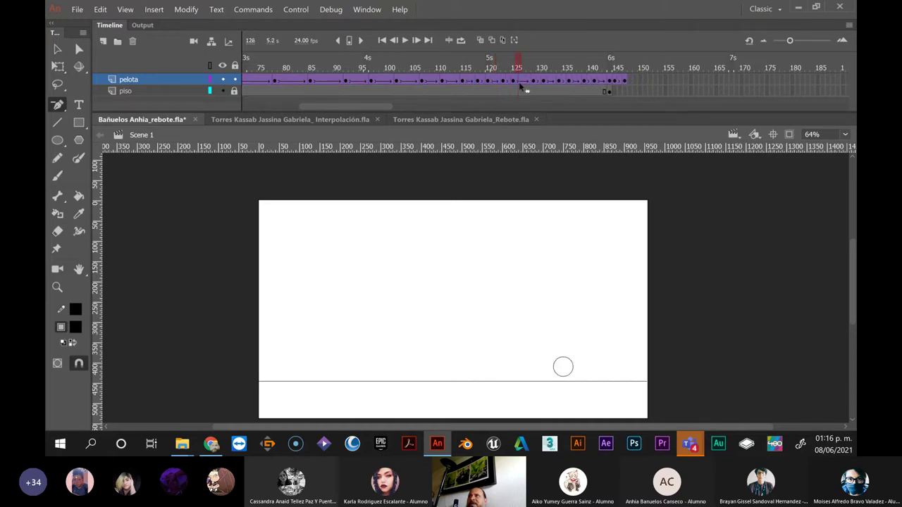
key(shift+F5)
key(shift+F5)
click(541, 82)
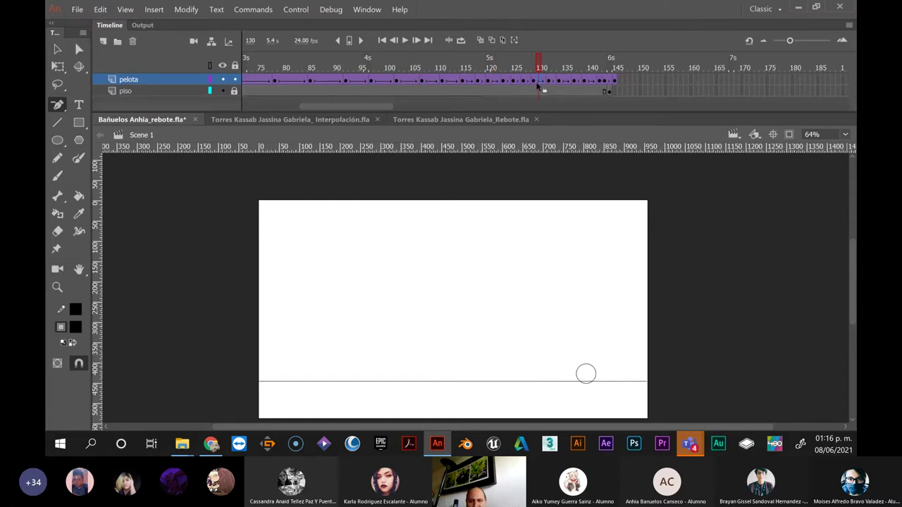
key(shift+F5)
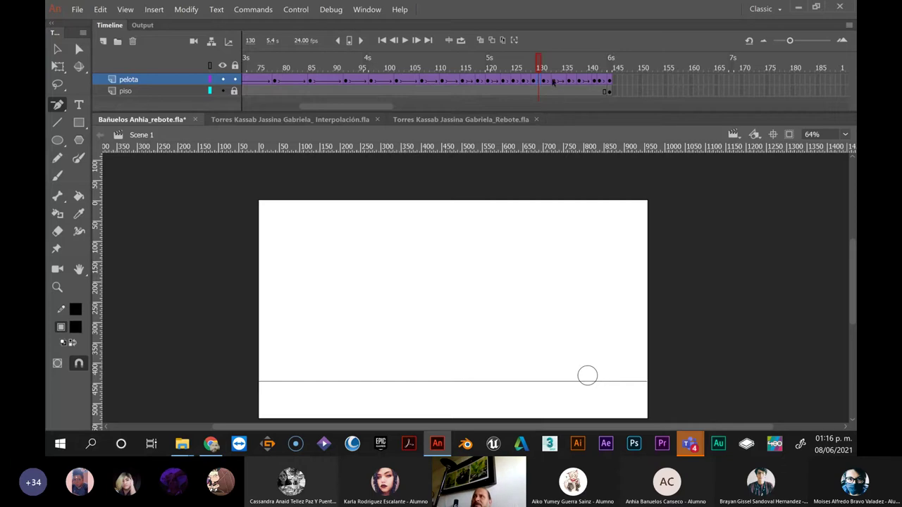
Check the ball at frames 134 through 141 and select it on the stage
click(560, 82)
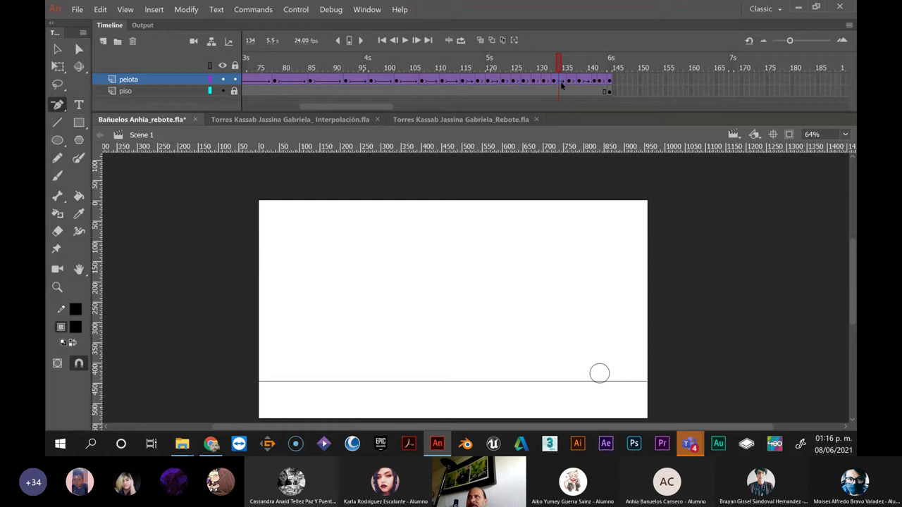
click(579, 83)
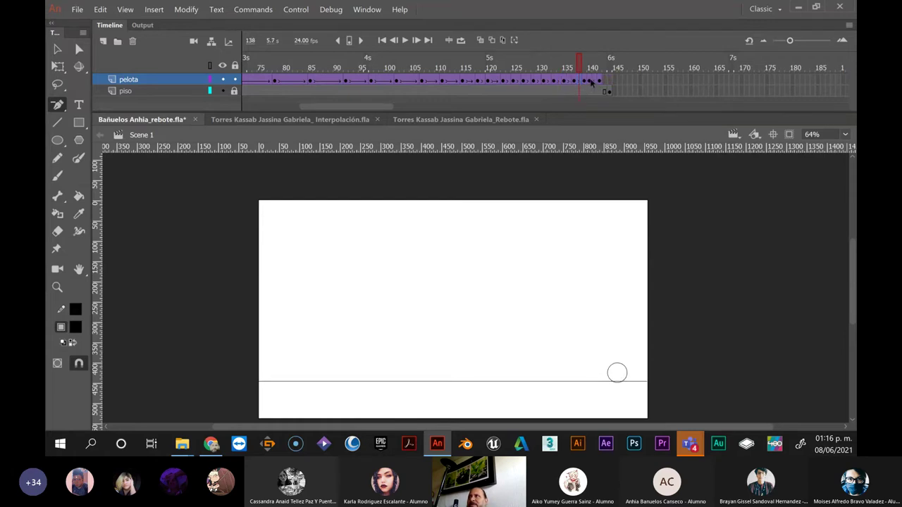
click(592, 82)
click(597, 81)
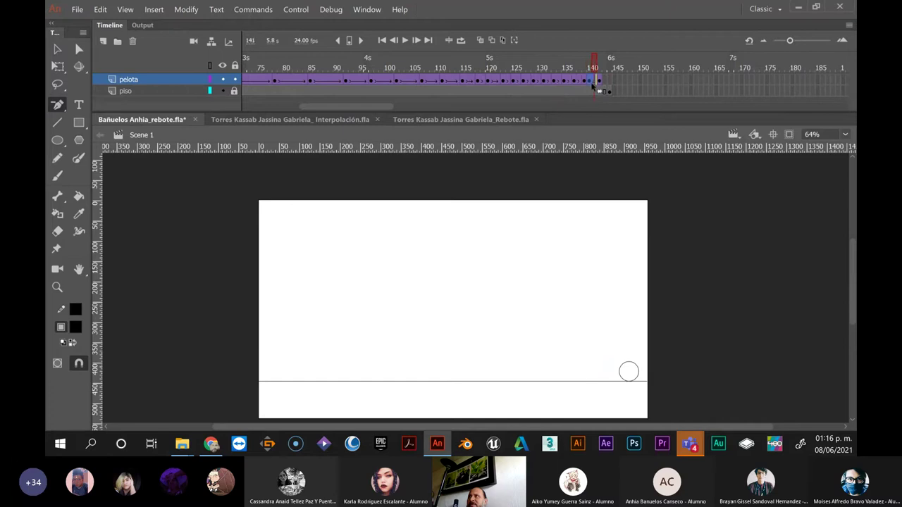
click(594, 83)
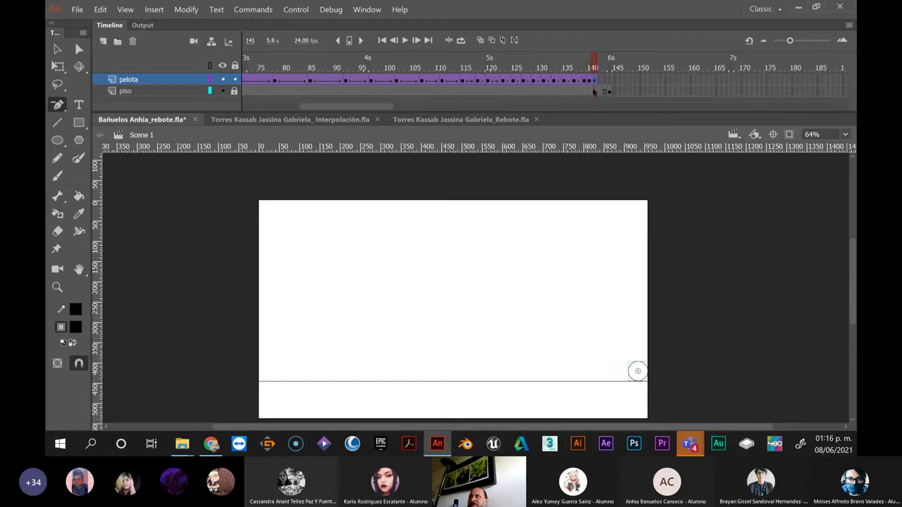
Extend the pelota and piso layers to frame 168 with F5 and clear piso's keyframe at frame 144
click(568, 91)
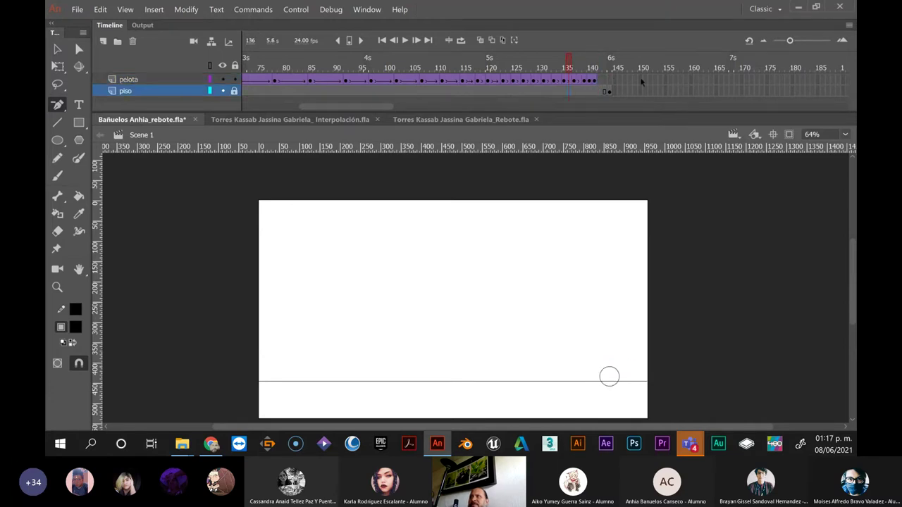
click(730, 80)
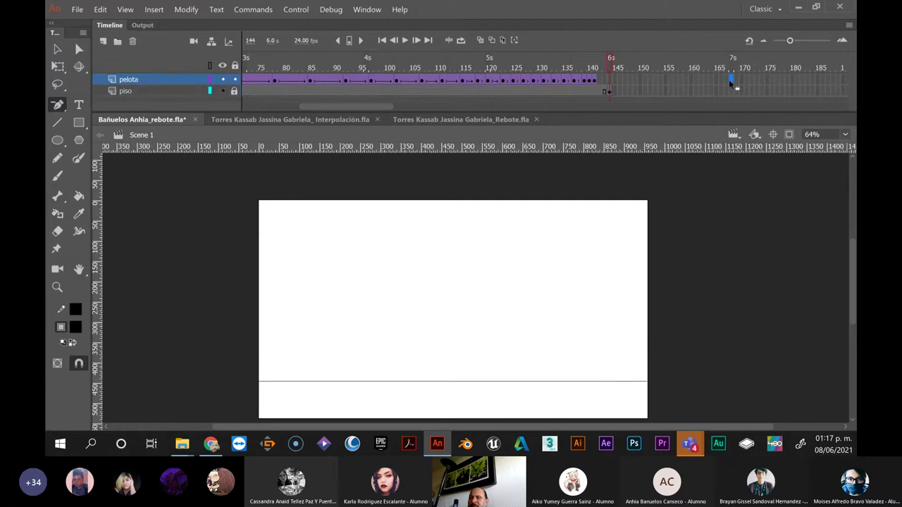
key(F5)
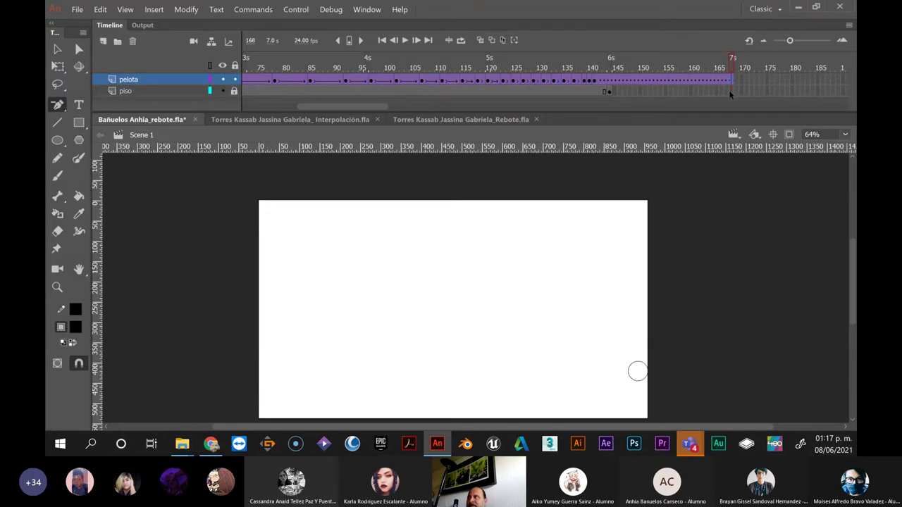
click(730, 91)
key(F5)
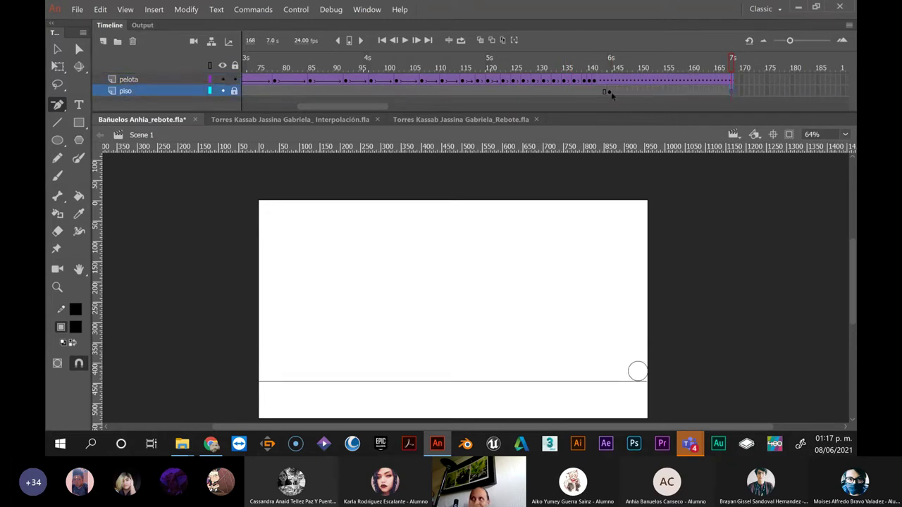
right_click(610, 94)
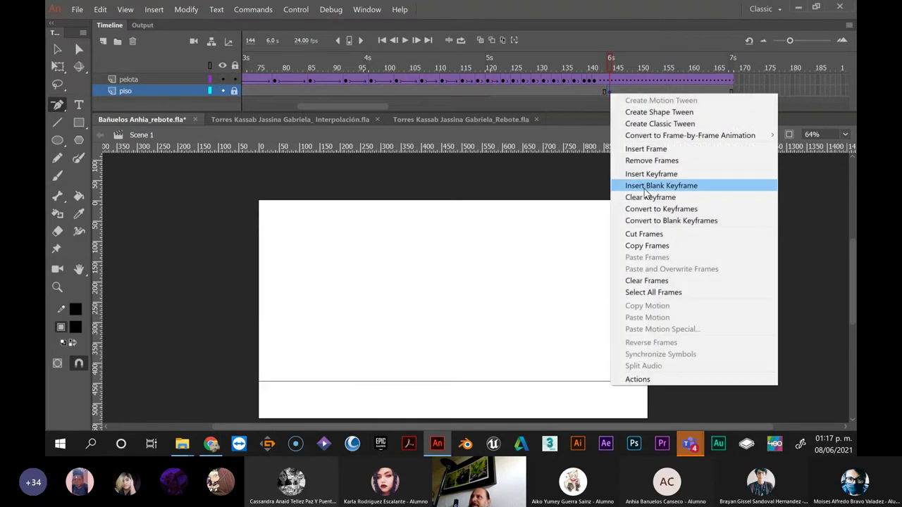
click(648, 198)
key(ctrl+Return)
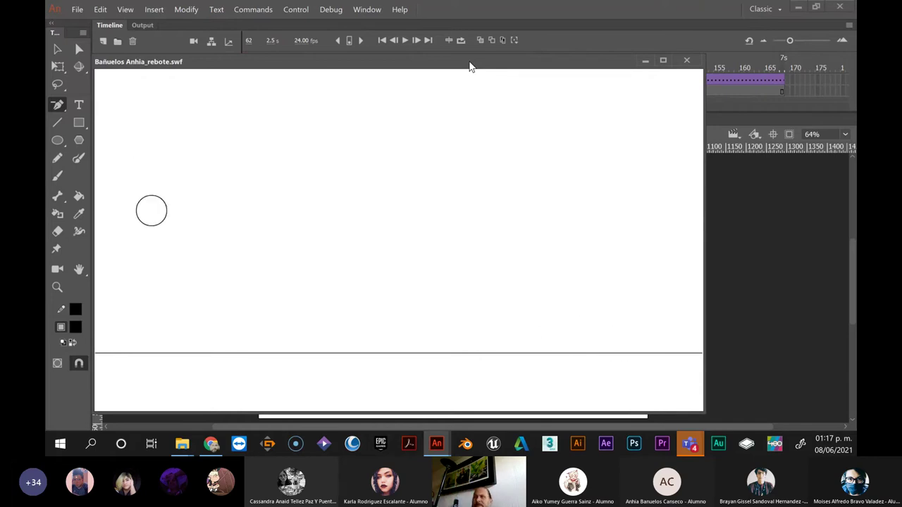
click(688, 61)
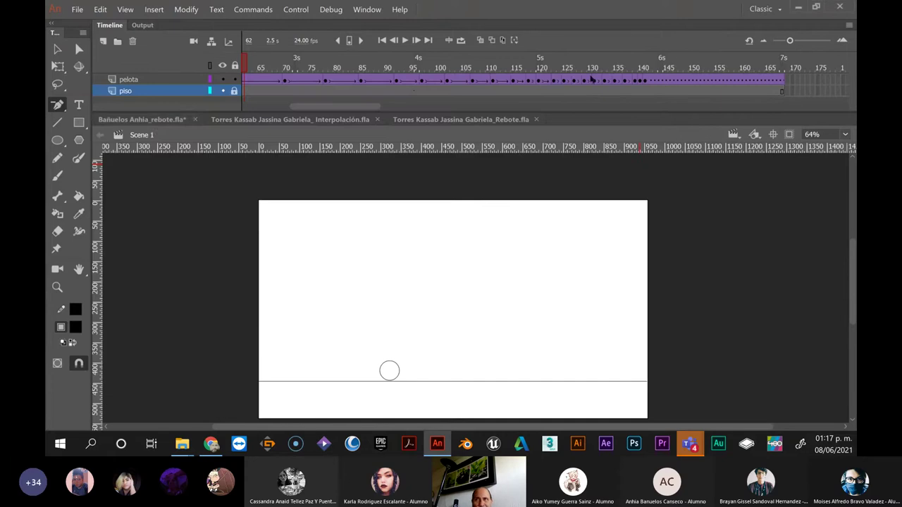
Turn on onion skinning and widen its range from frame 1 to frame 165
click(481, 40)
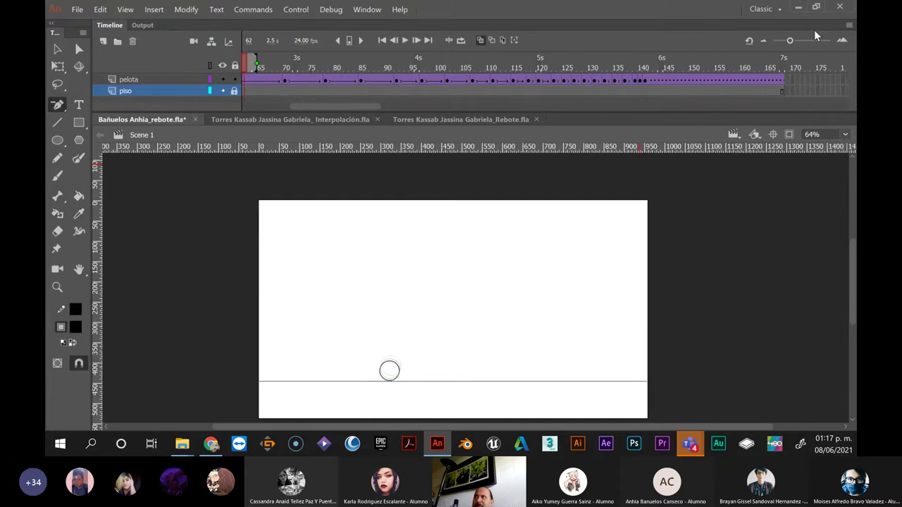
drag(791, 41, 754, 46)
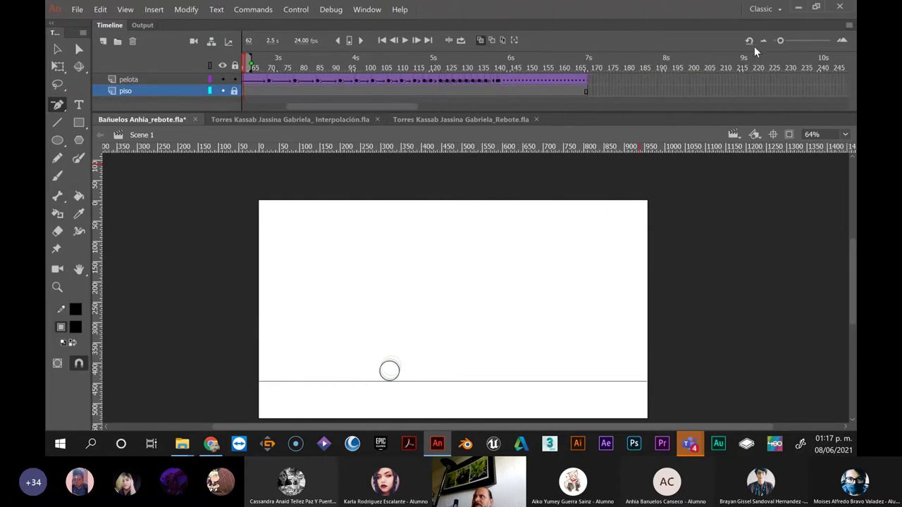
drag(341, 107, 277, 110)
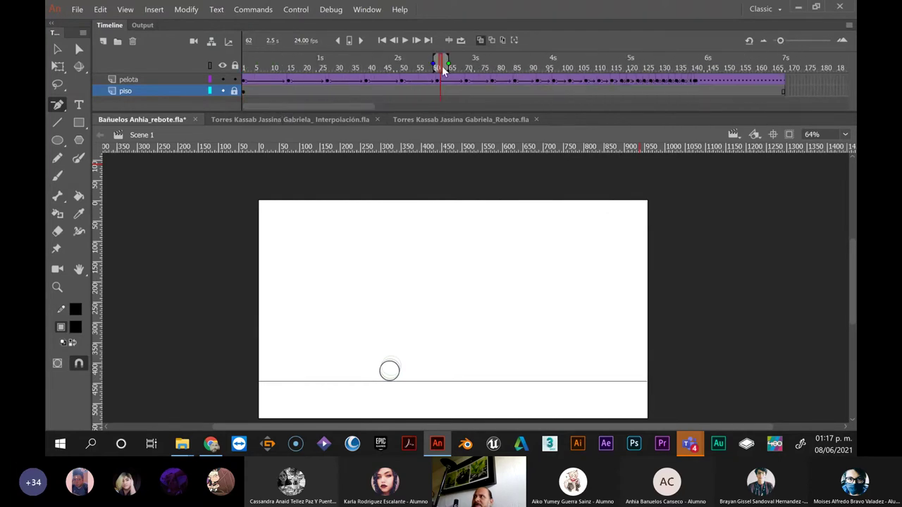
drag(436, 59, 278, 59)
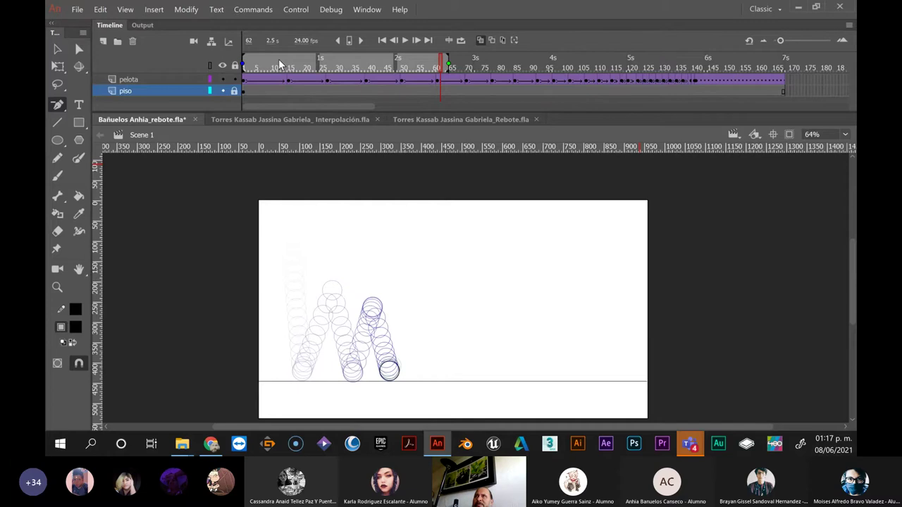
drag(448, 59, 784, 59)
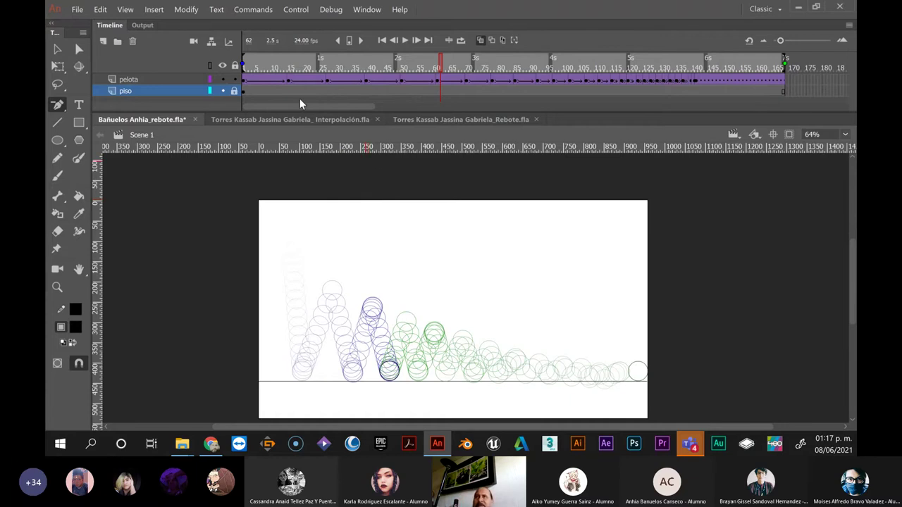
Nudge the ball at frame 1 two steps left, then return to the Selection tool
click(260, 82)
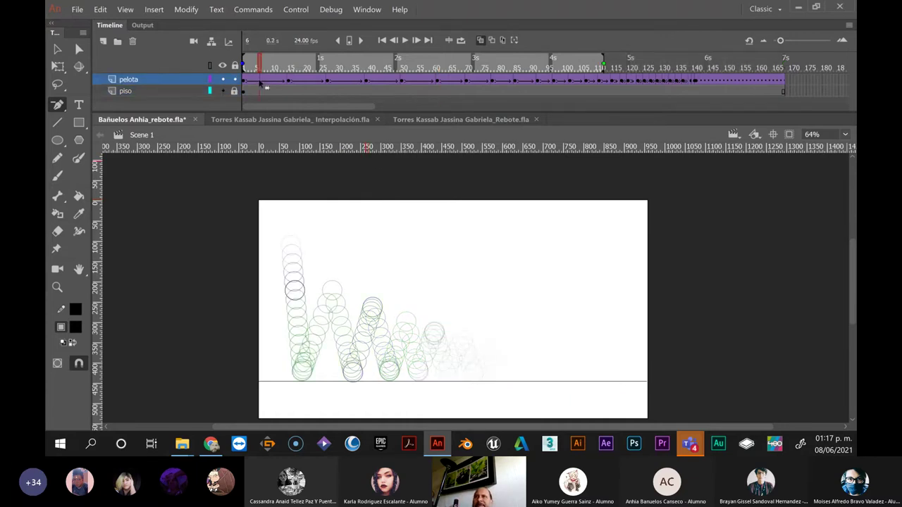
click(245, 82)
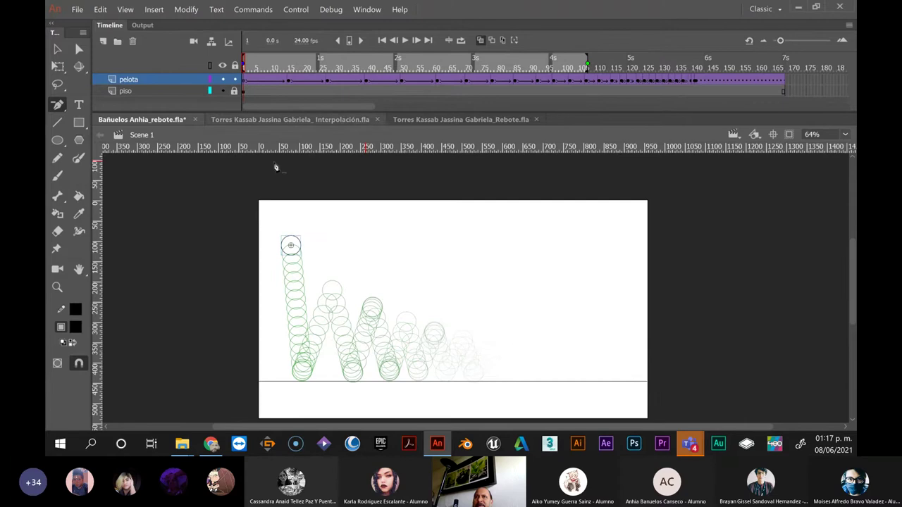
key(Left)
key(Left)
key(Left)
key(Left)
key(Left)
key(Left)
key(Left)
key(Left)
key(Left)
key(Left)
key(Left)
key(Left)
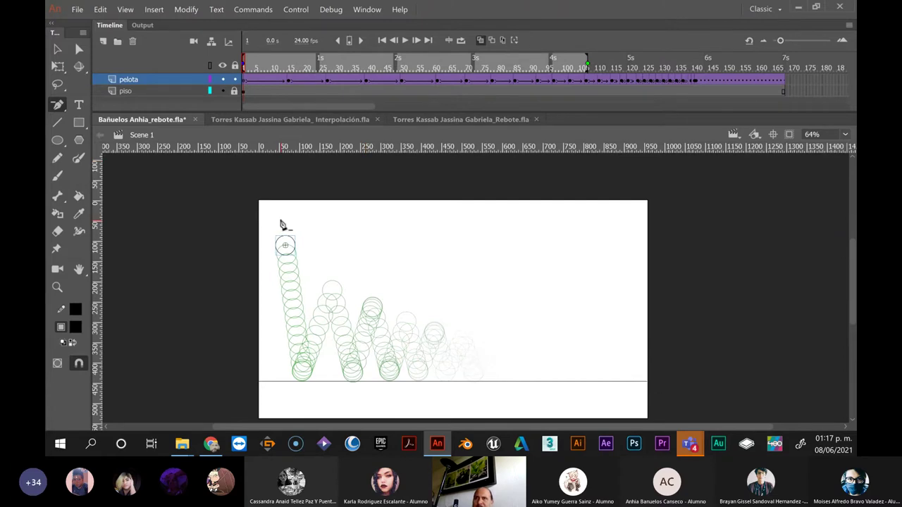
key(Left)
key(Left)
key(Left)
key(Left)
key(Left)
key(Left)
key(Left)
key(Left)
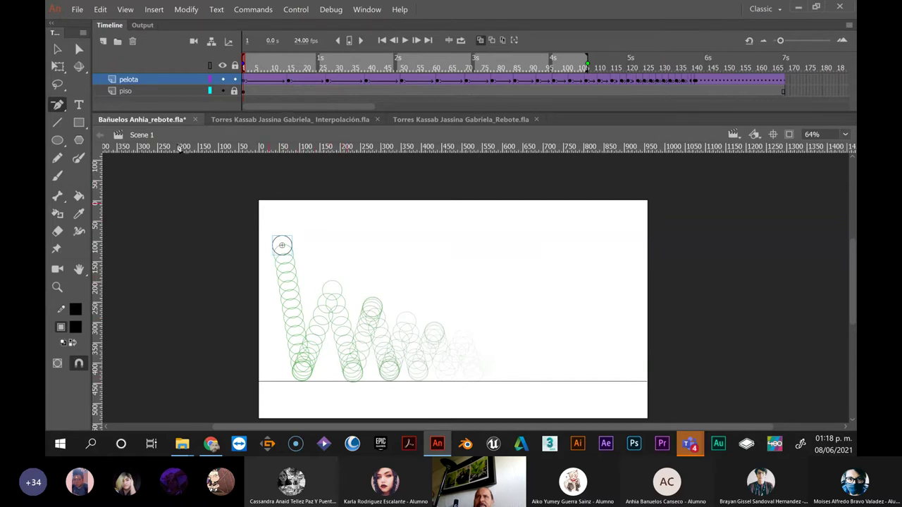
click(56, 49)
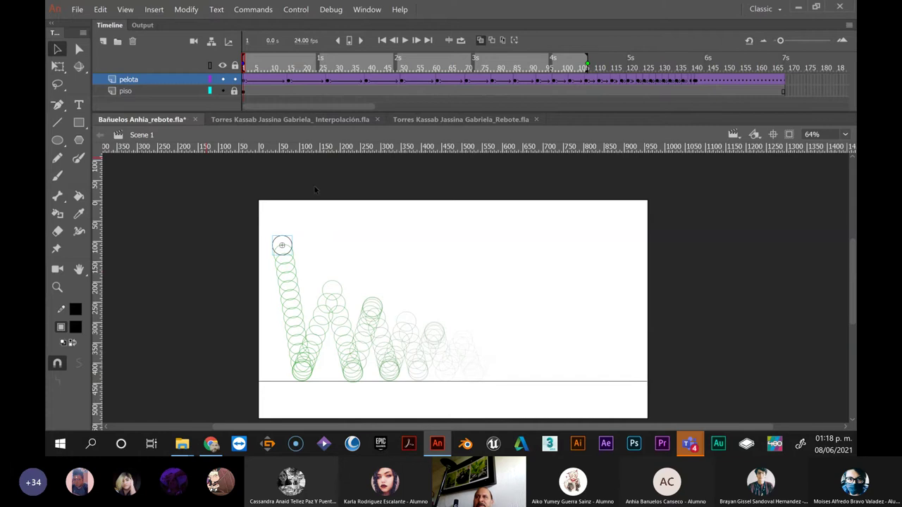
click(273, 81)
Show the Properties panel from the Window menu and dock it
click(367, 9)
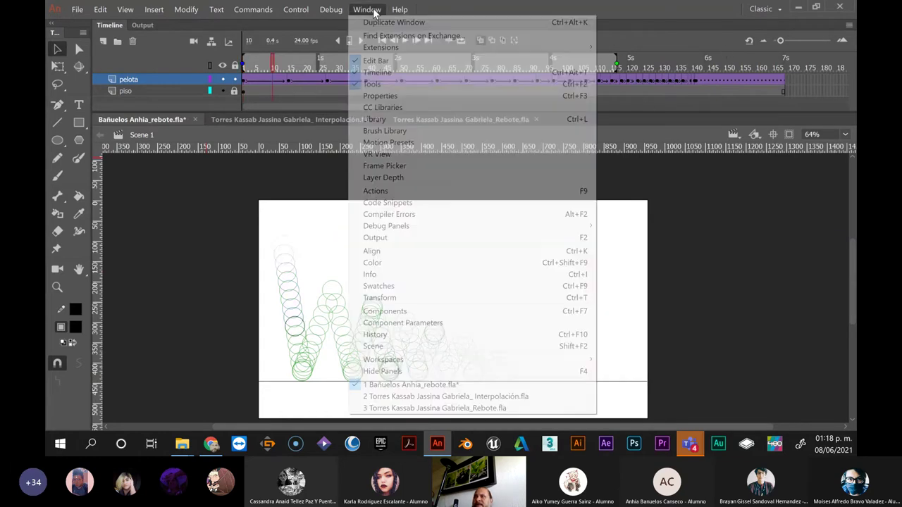
click(384, 94)
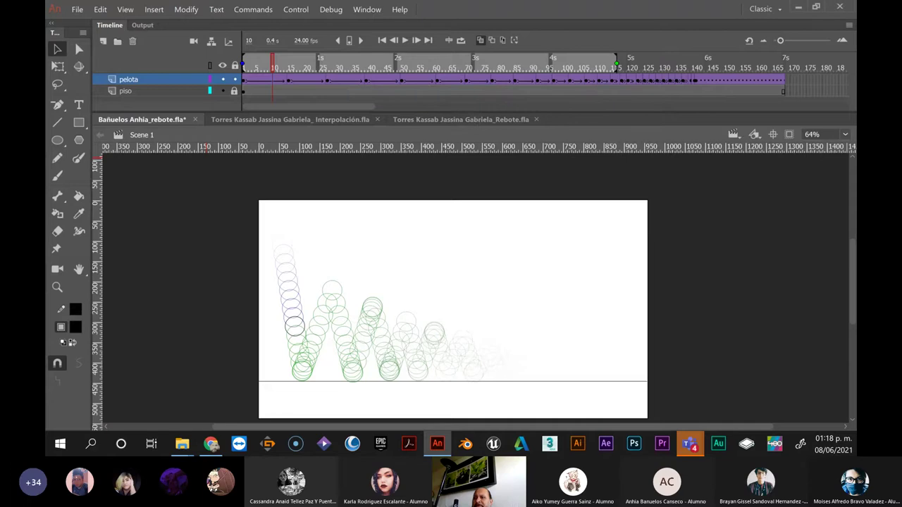
drag(510, 94, 706, 64)
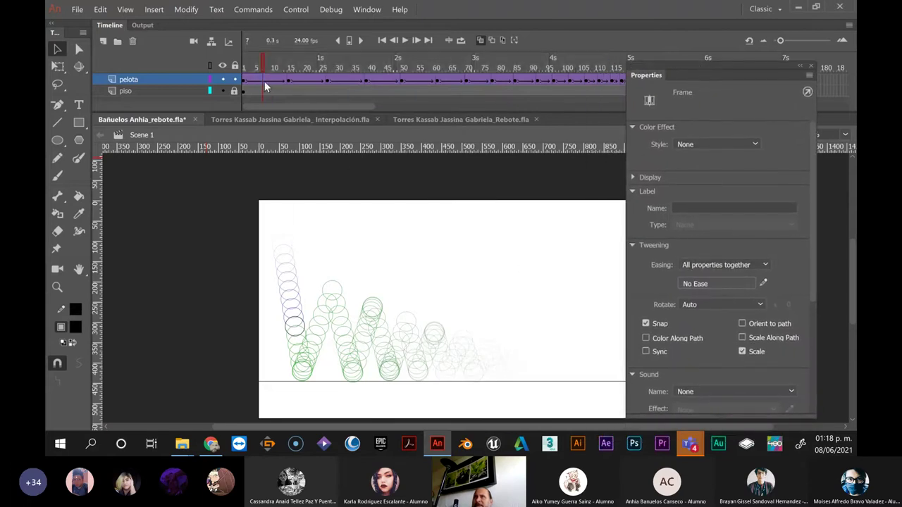
Apply the Ease In > Quad preset to the ball's first falling tween and preview it
click(704, 283)
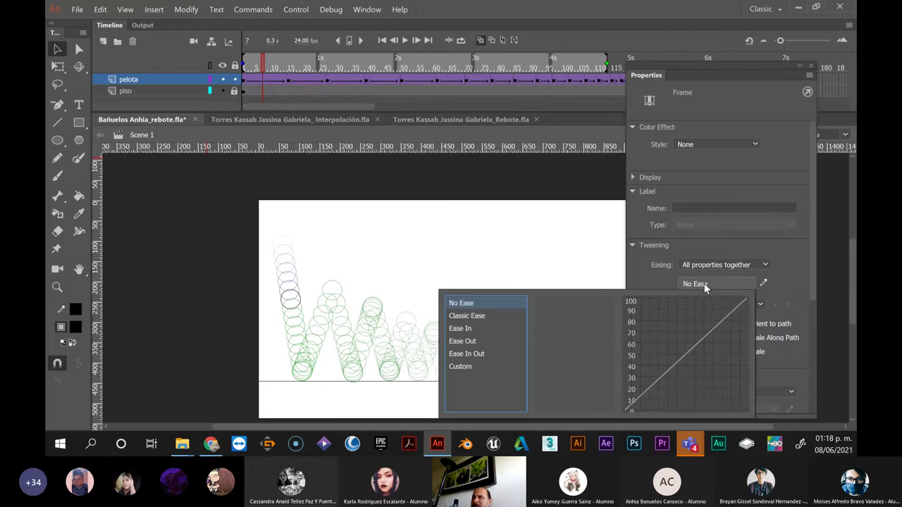
click(459, 329)
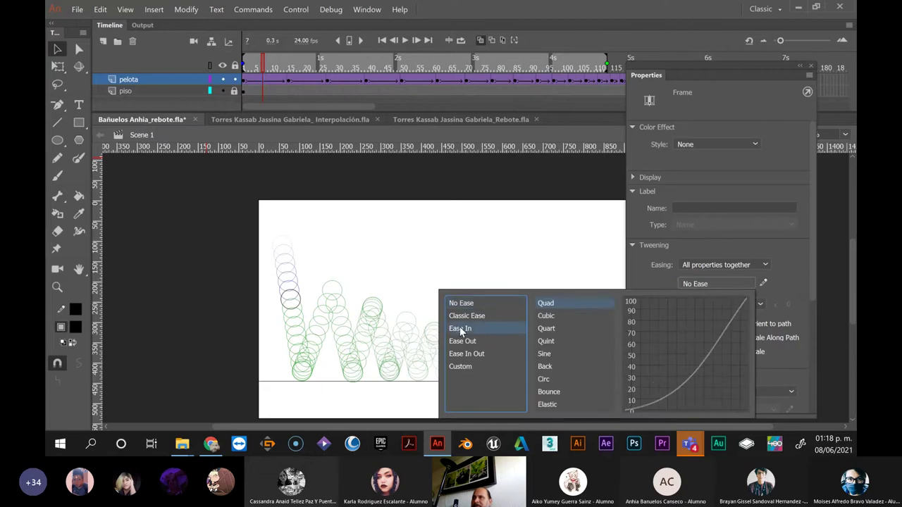
double_click(544, 305)
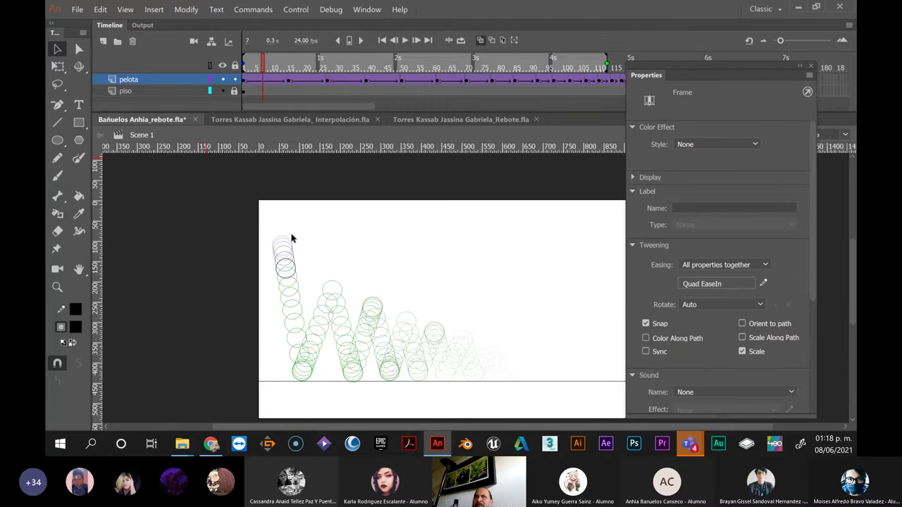
click(262, 66)
drag(262, 63, 257, 65)
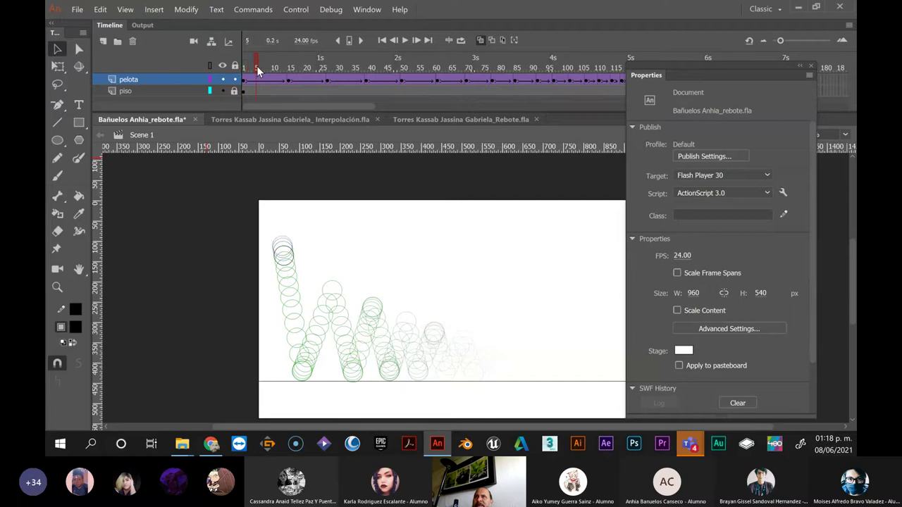
Set the rising tween at frame 21 to Quad EaseOut
click(289, 82)
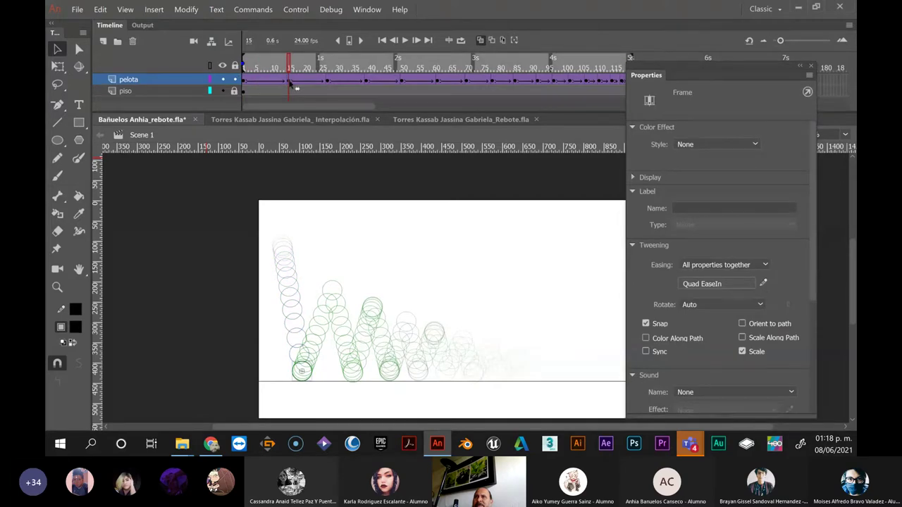
click(312, 83)
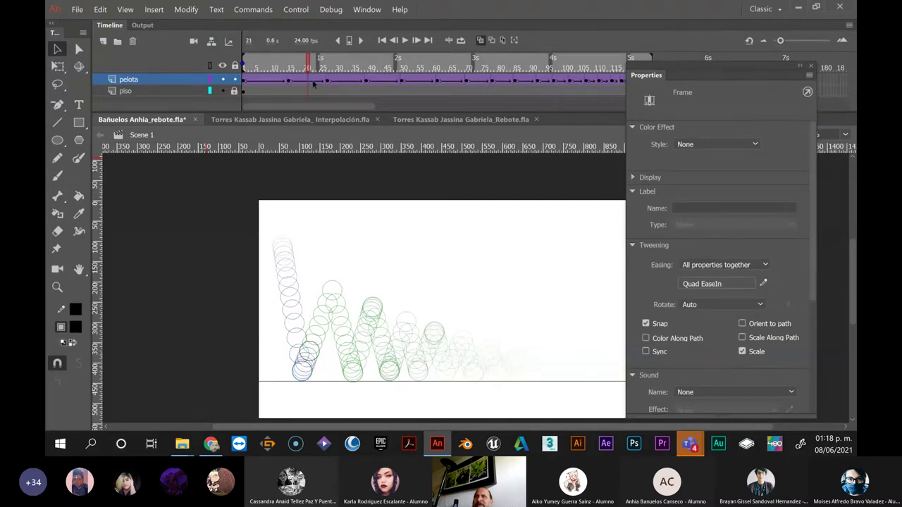
click(718, 286)
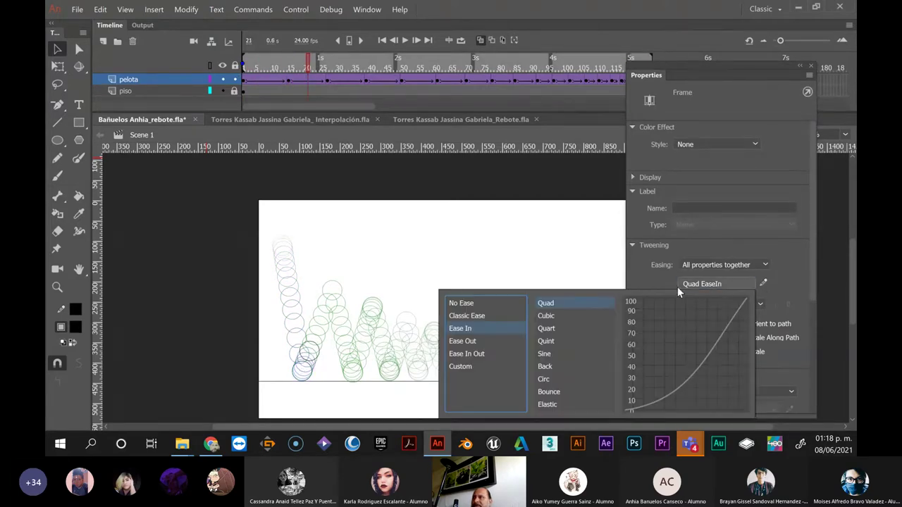
double_click(552, 303)
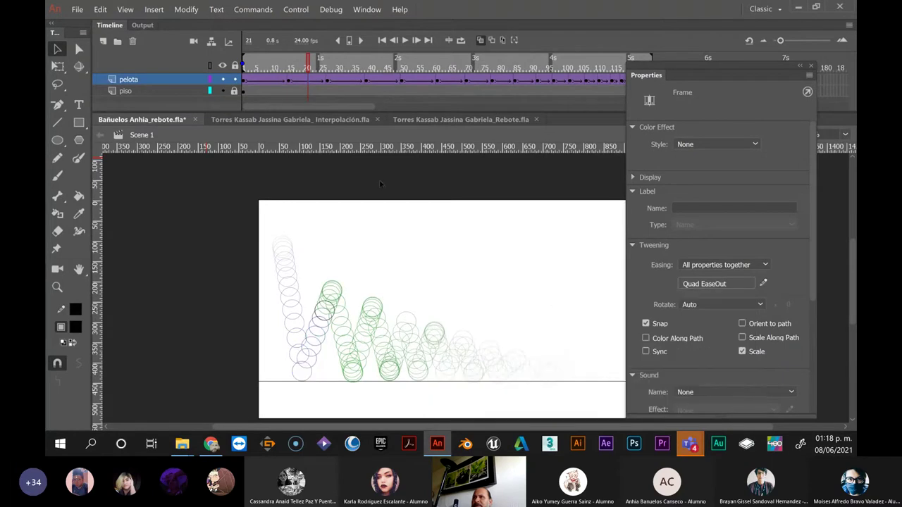
Set the falling tween at frame 32 to Quad EaseIn and preview frames 32–36
click(343, 83)
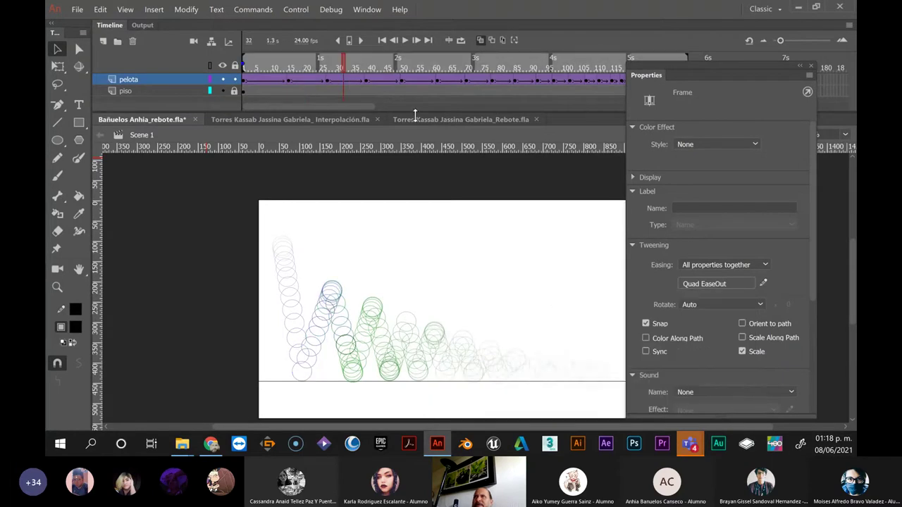
click(701, 284)
click(469, 330)
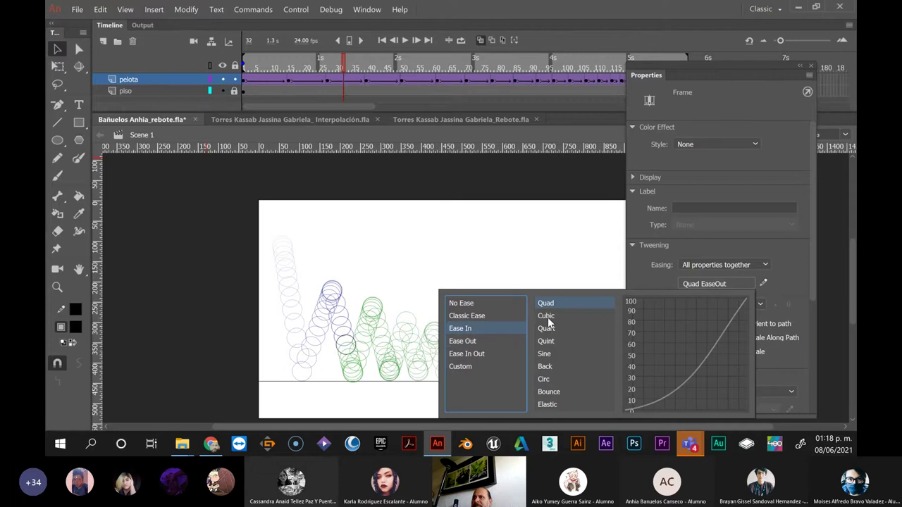
click(554, 304)
click(554, 304)
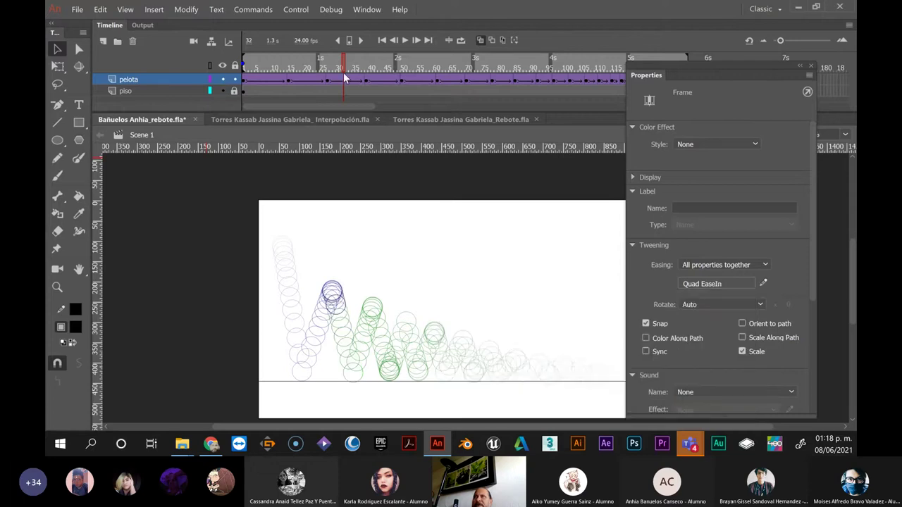
drag(330, 64, 357, 67)
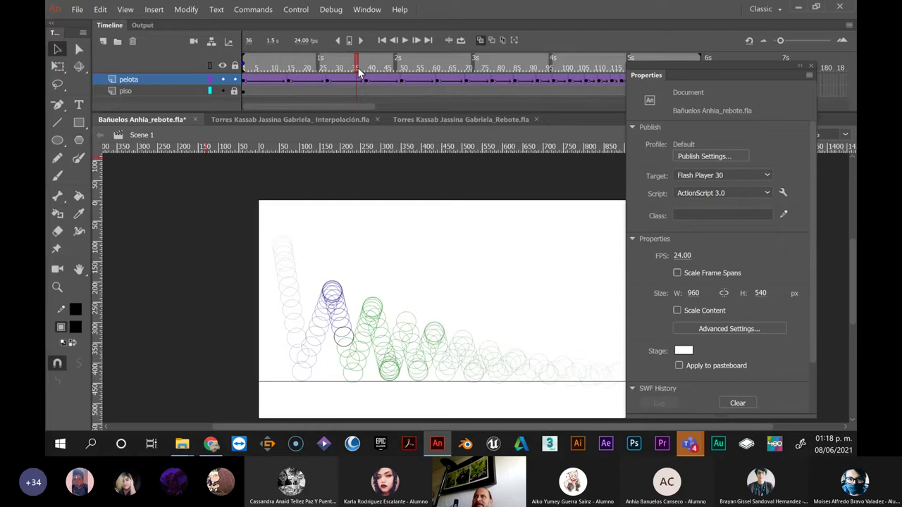
Leave the frame-42 tween unchanged and set the tween at frame 56 to Quad EaseIn
click(375, 80)
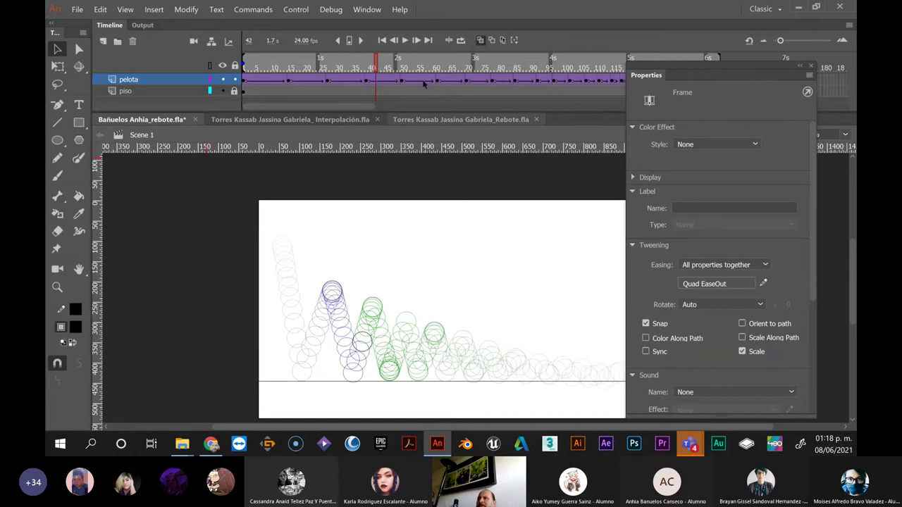
click(387, 82)
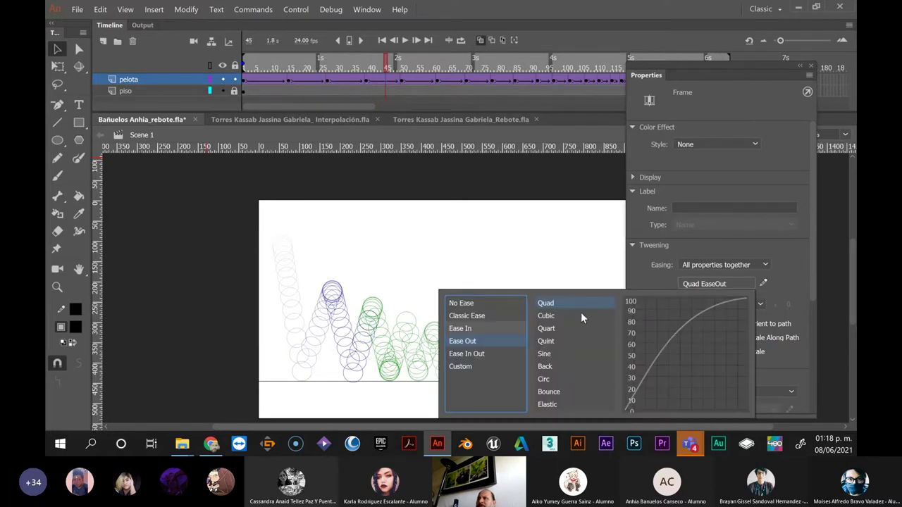
click(422, 84)
click(423, 84)
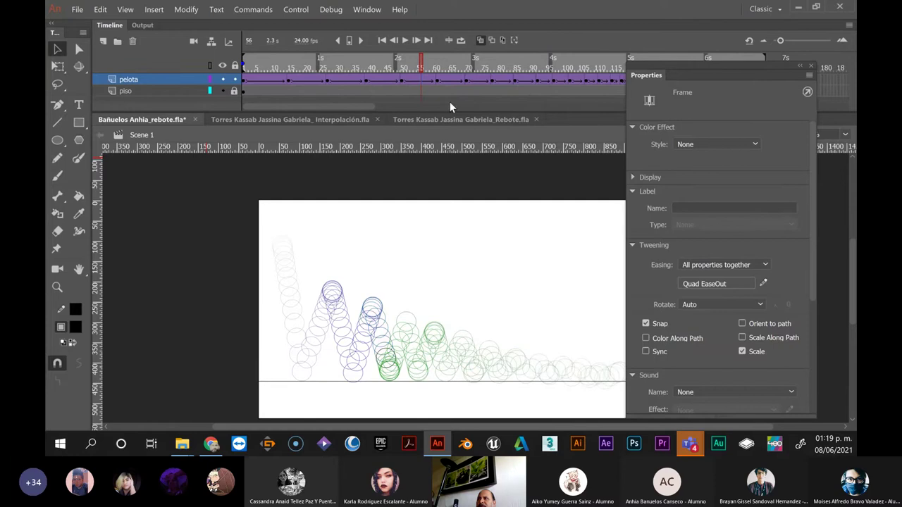
click(703, 285)
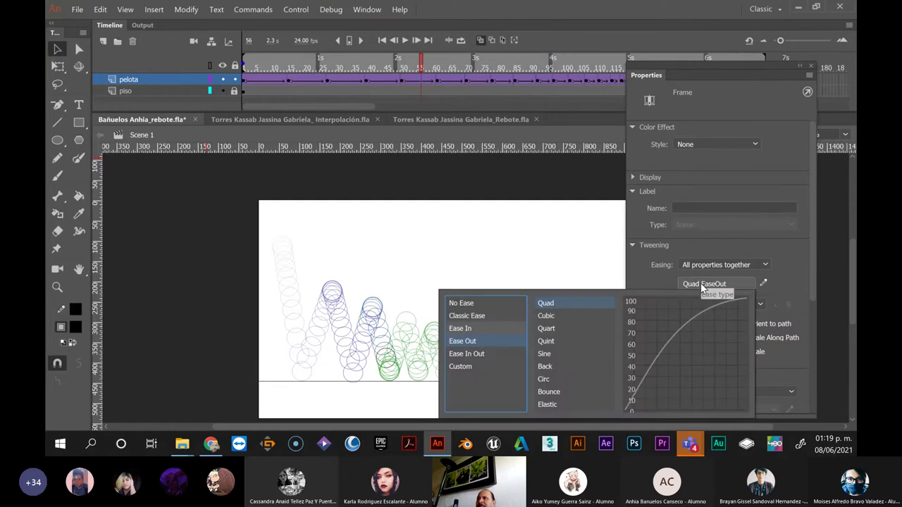
click(465, 333)
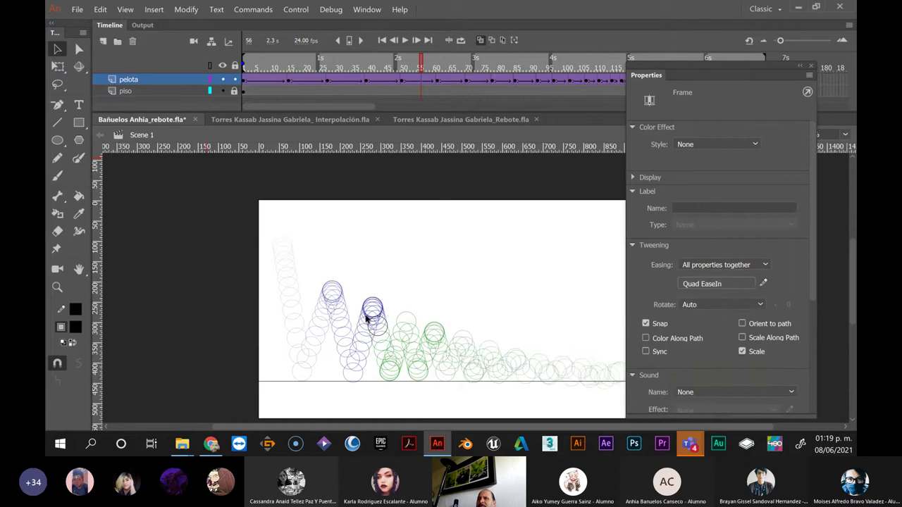
After scrubbing frames 54–70, switch the frame-65 ball tween's preset to Ease Out > Quad
click(412, 66)
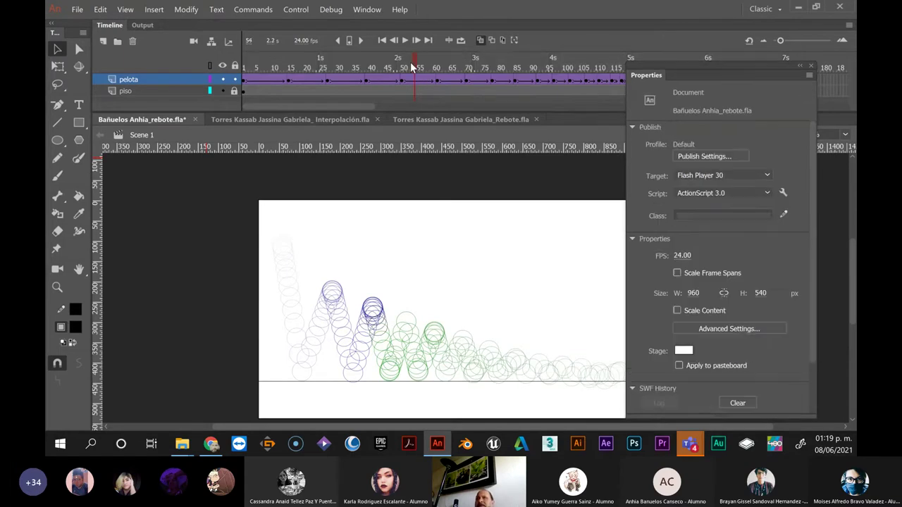
drag(410, 62, 440, 74)
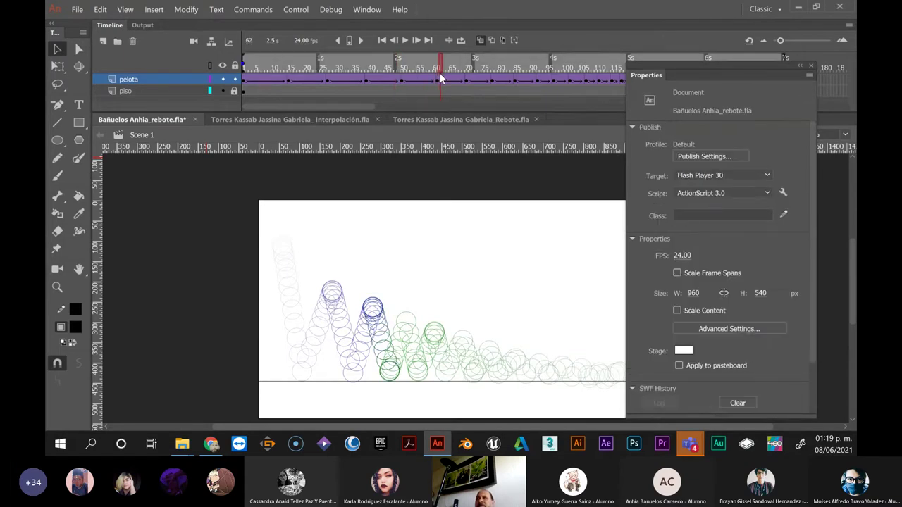
click(447, 81)
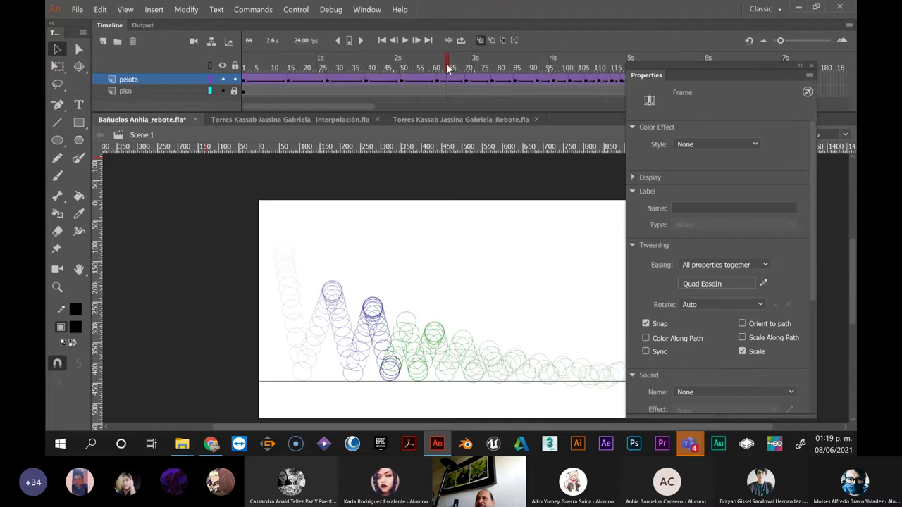
drag(448, 68, 437, 83)
click(437, 82)
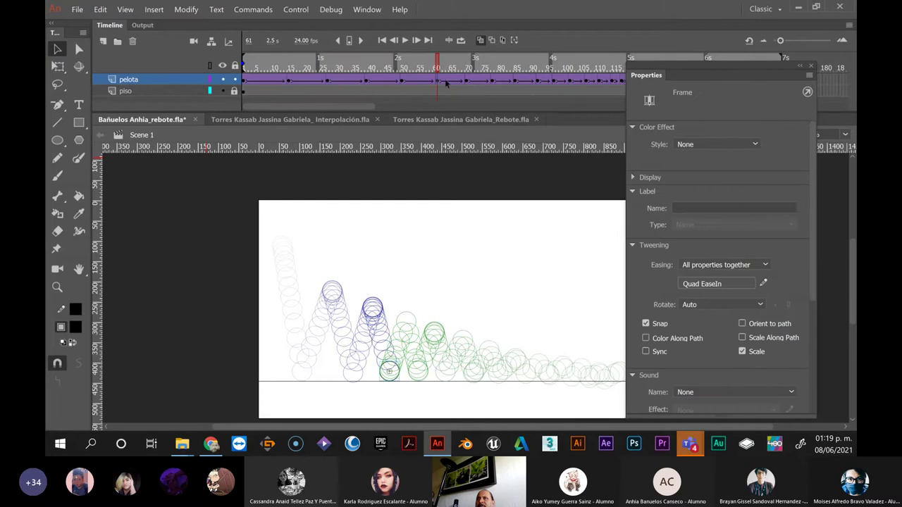
click(466, 83)
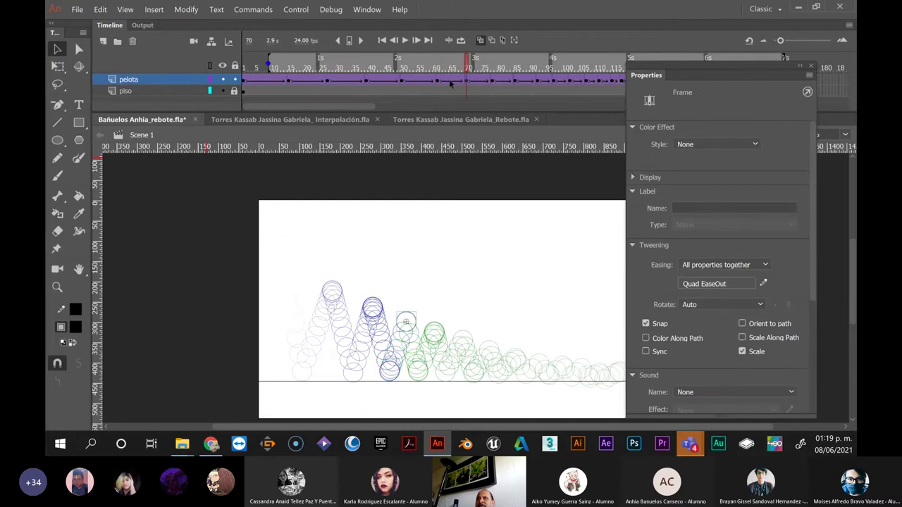
click(450, 82)
click(714, 283)
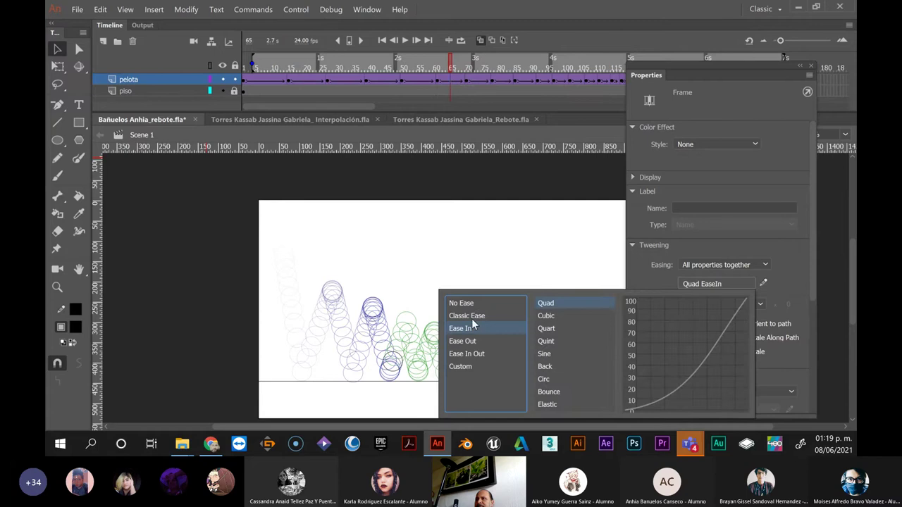
click(470, 343)
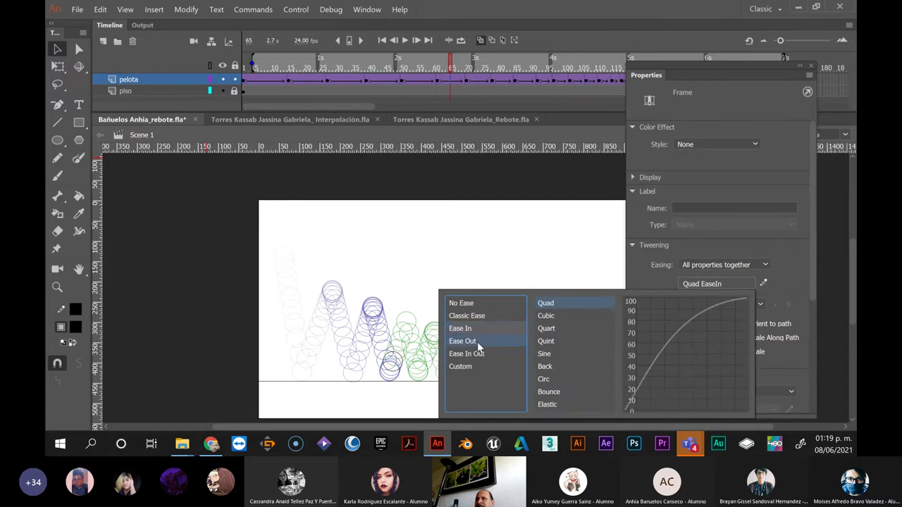
double_click(544, 303)
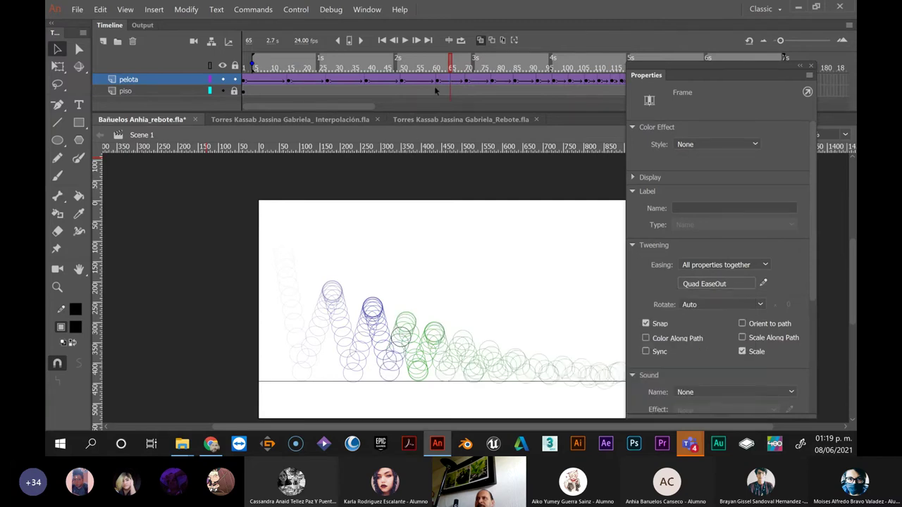
click(474, 82)
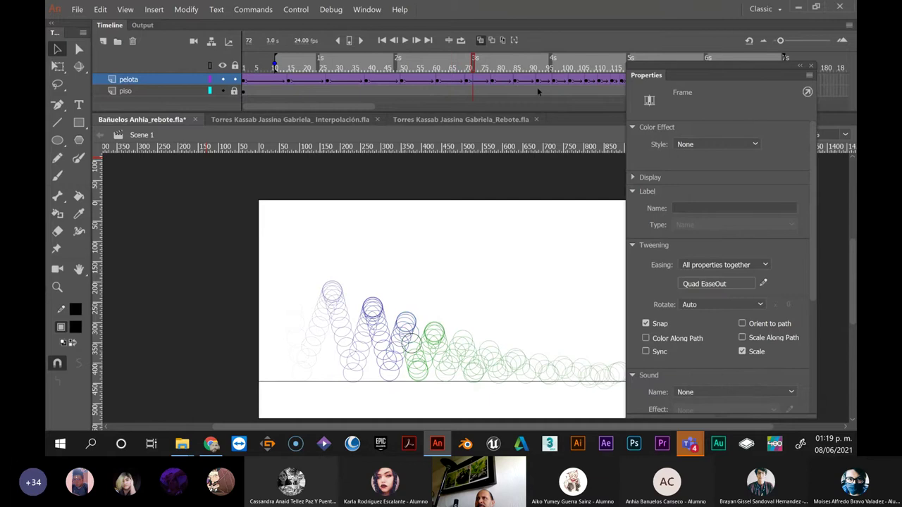
Apply Quad EaseIn to the current tween and Quad EaseOut to the tween at frame 82
click(704, 283)
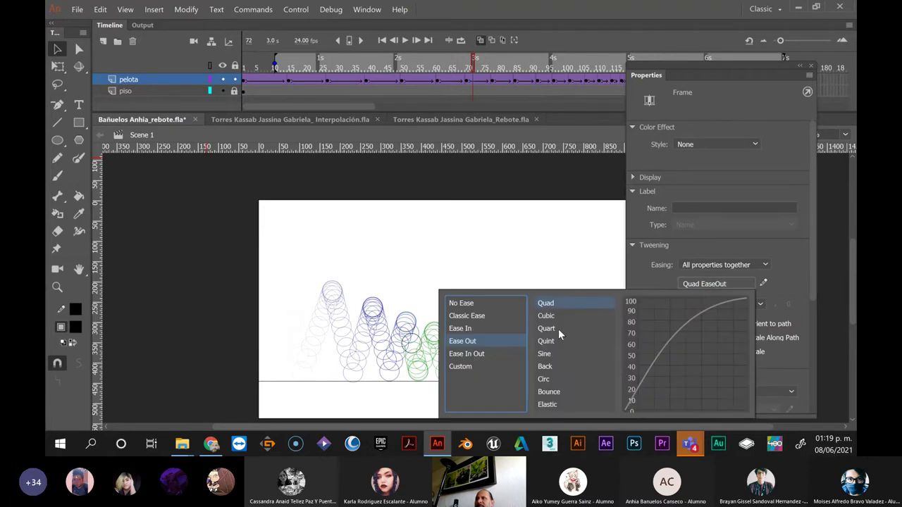
click(467, 330)
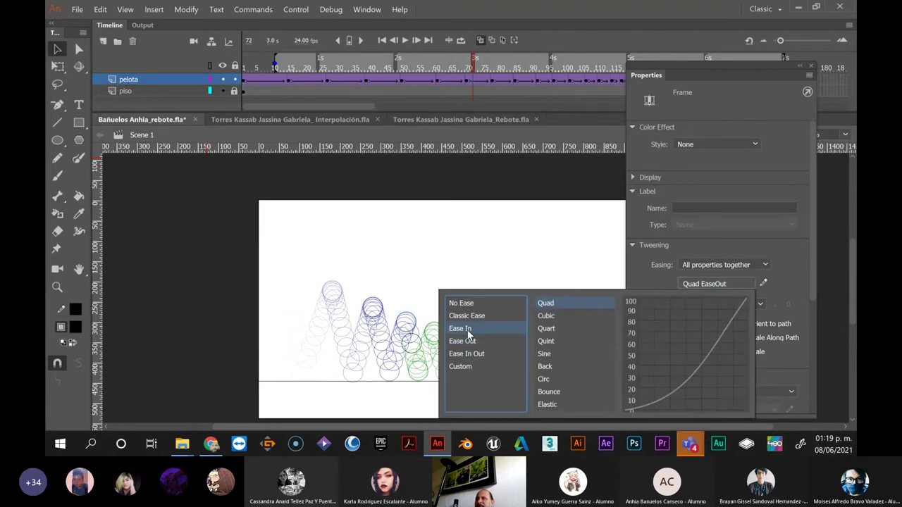
click(556, 303)
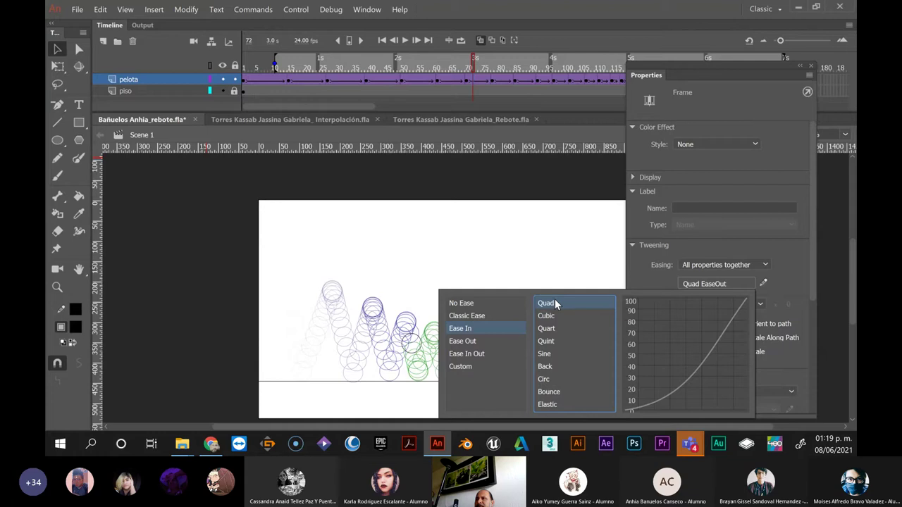
click(546, 304)
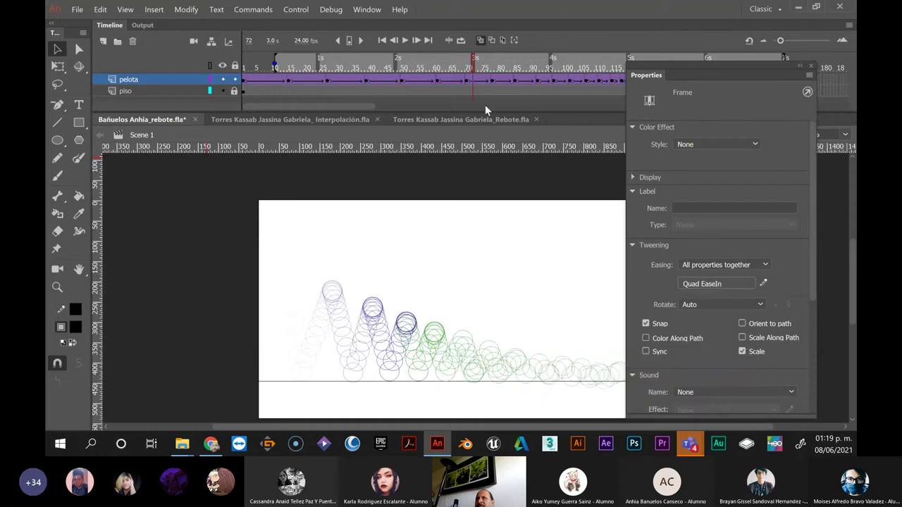
click(499, 82)
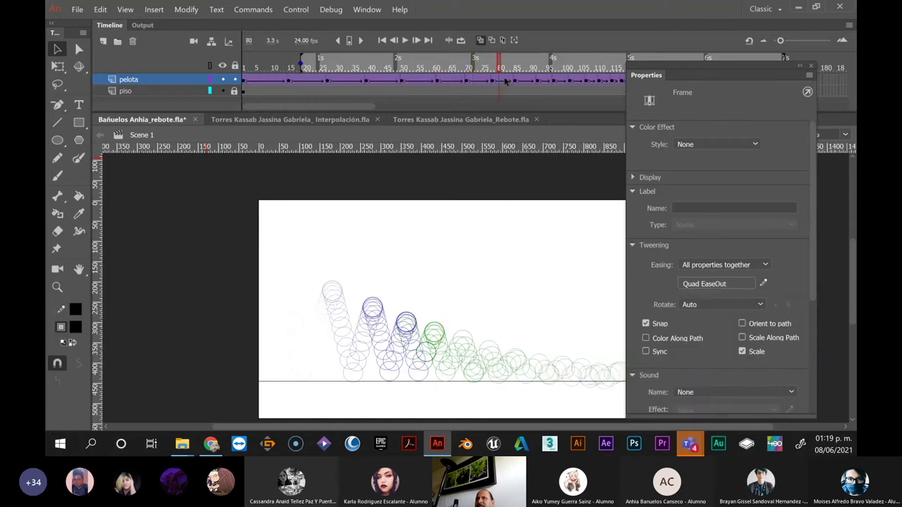
click(492, 82)
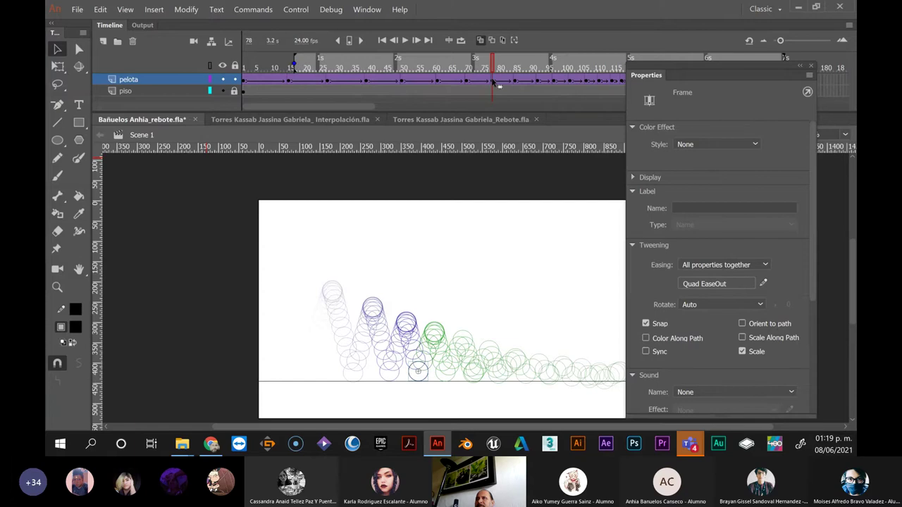
click(504, 83)
click(704, 284)
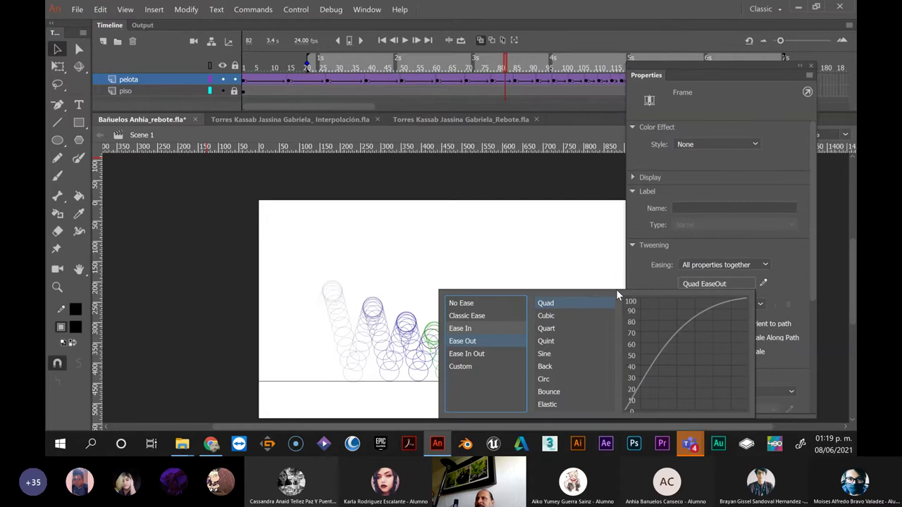
click(566, 304)
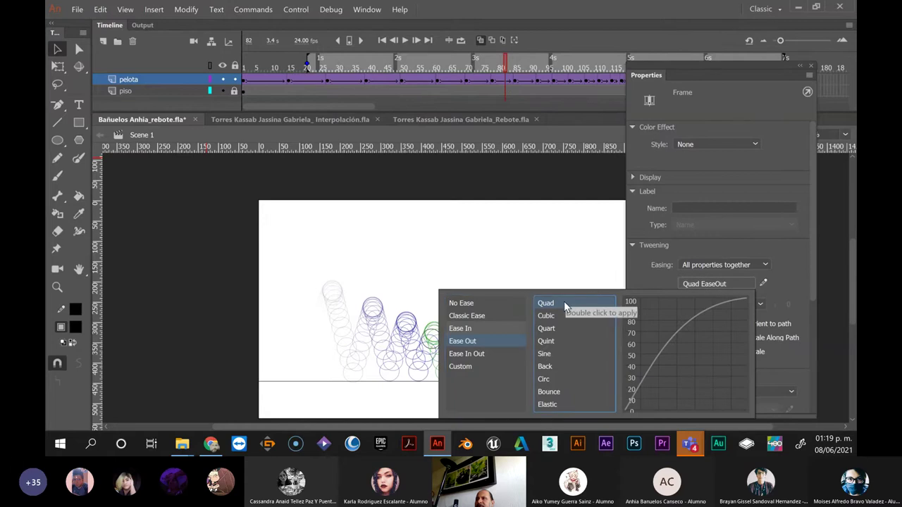
double_click(566, 304)
Apply Quad EaseIn to the tween at frame 88 and Quad EaseOut at frame 94
click(527, 82)
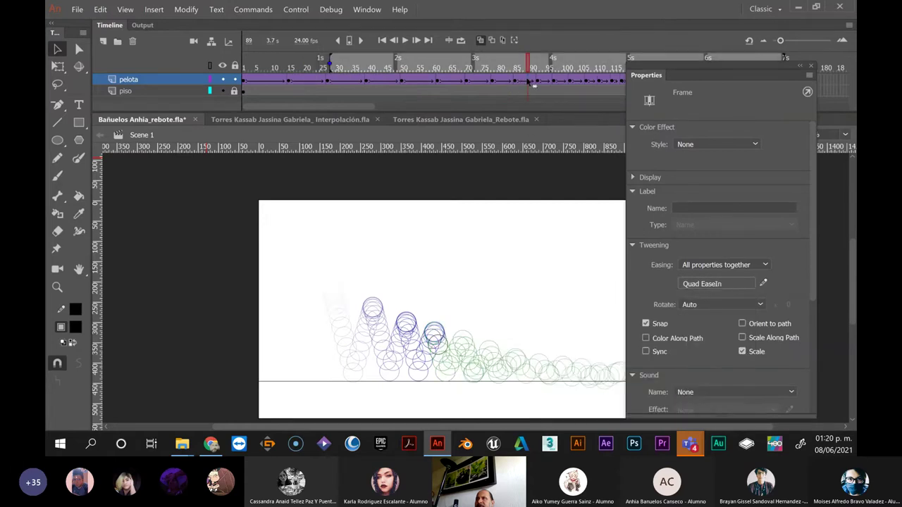
click(525, 82)
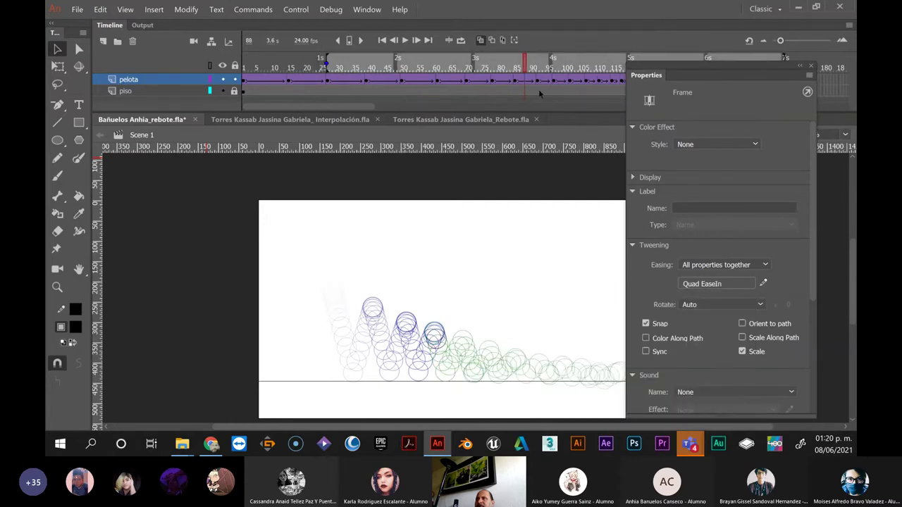
click(696, 283)
click(556, 303)
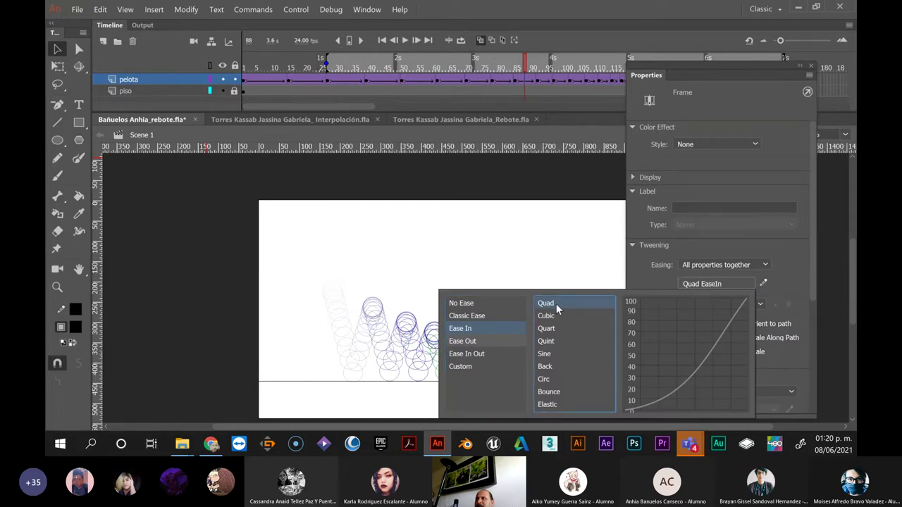
click(553, 92)
click(550, 82)
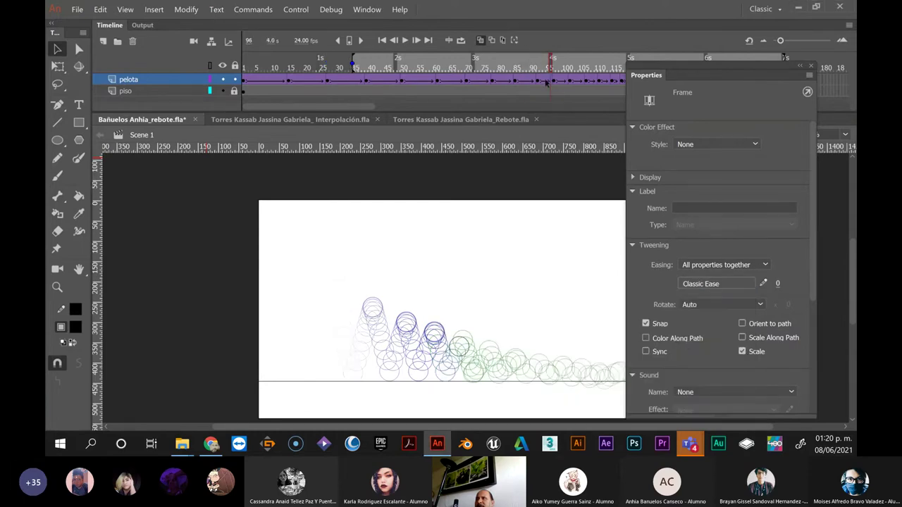
click(706, 284)
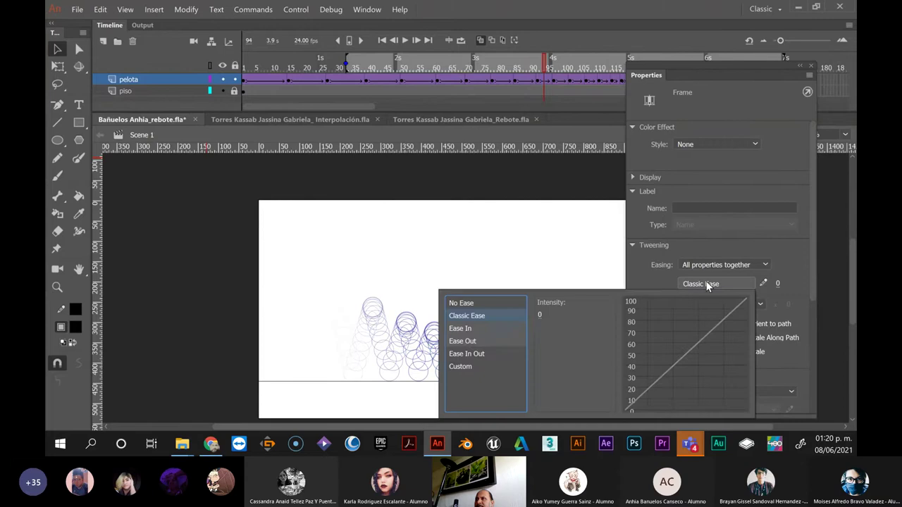
click(468, 344)
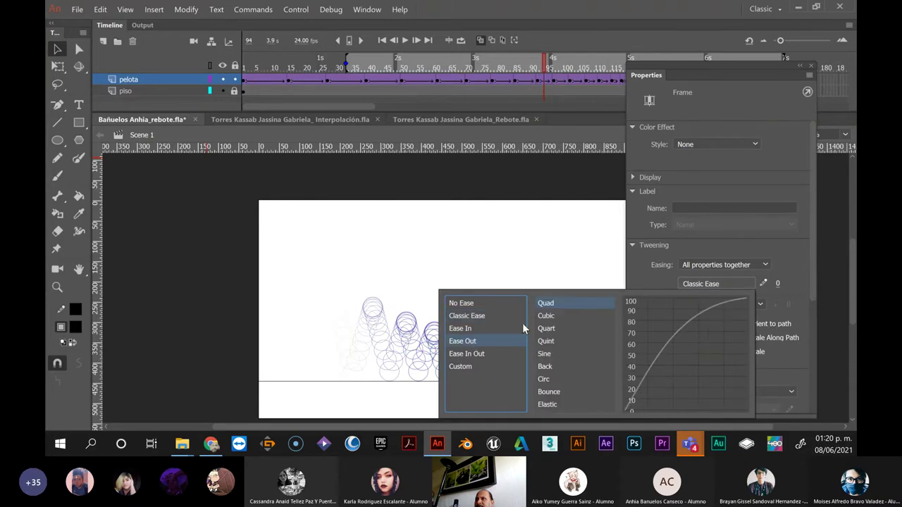
double_click(542, 303)
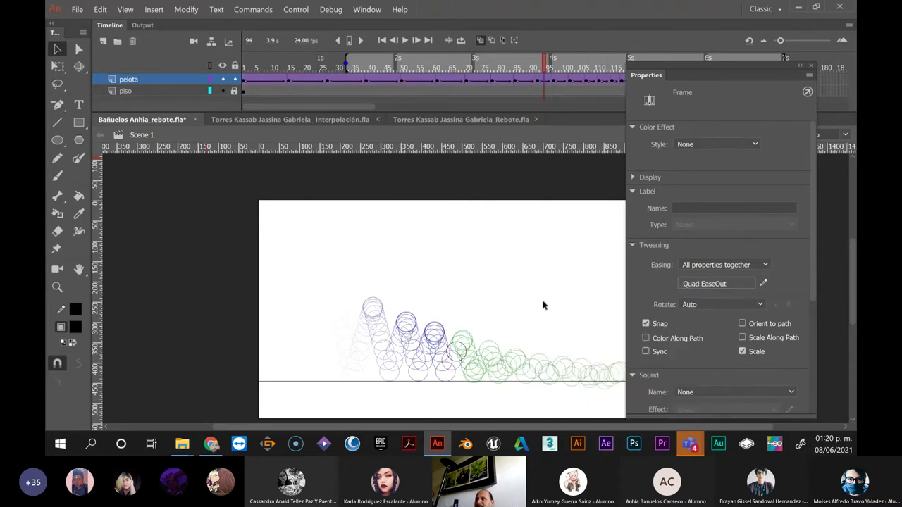
Apply Quad EaseIn to the tween at frame 99 and Quad EaseOut at frame 105
click(562, 83)
click(705, 283)
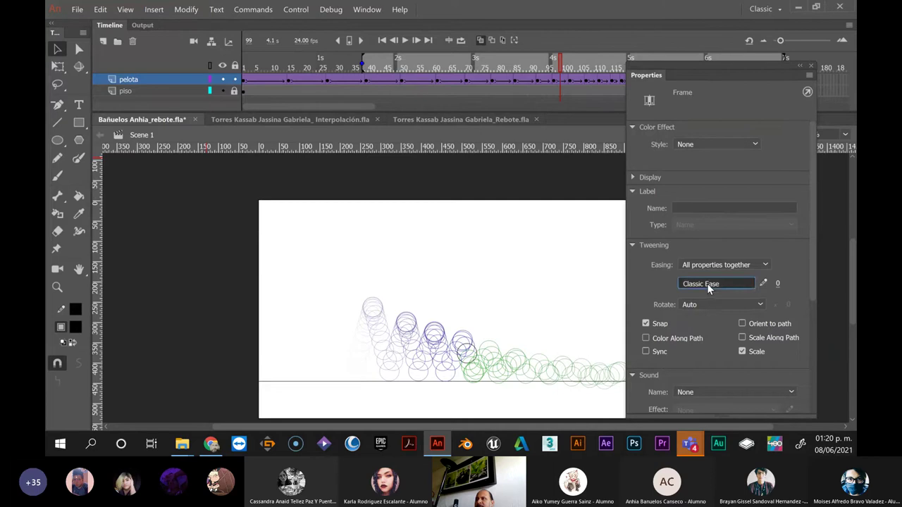
click(473, 328)
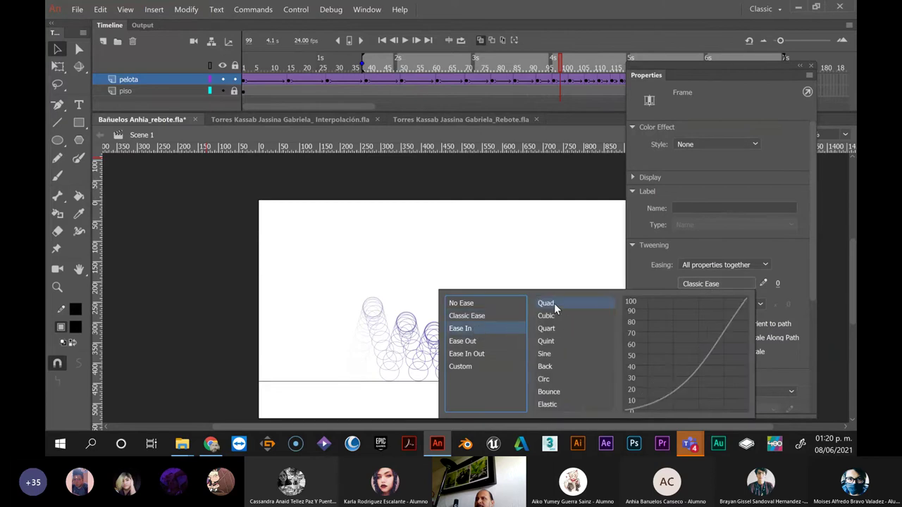
click(554, 303)
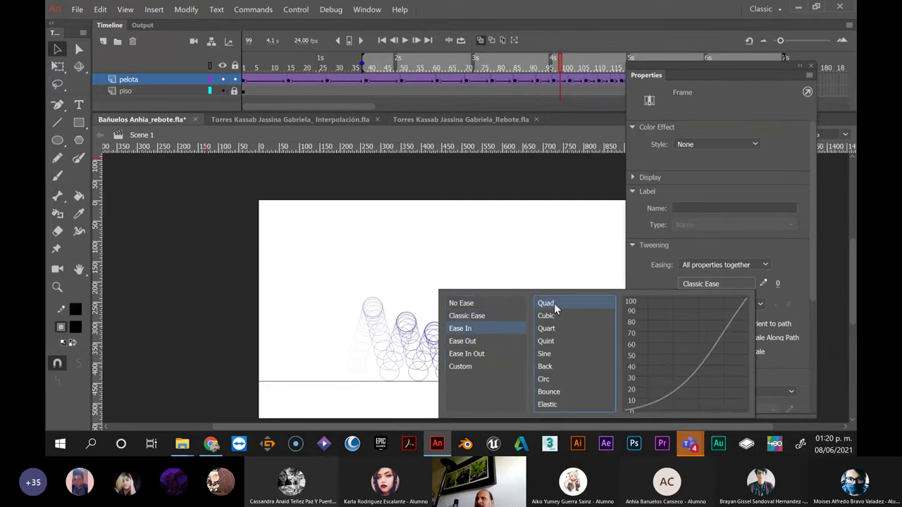
click(575, 83)
click(569, 83)
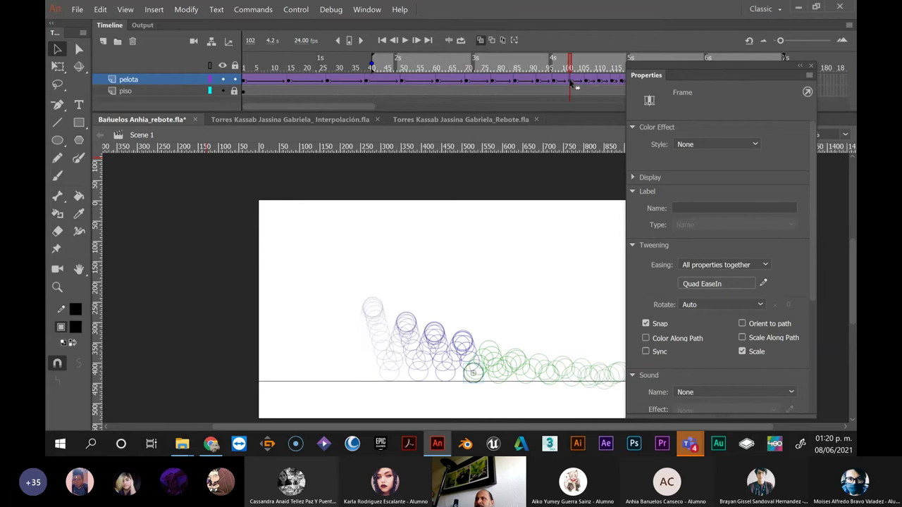
click(580, 82)
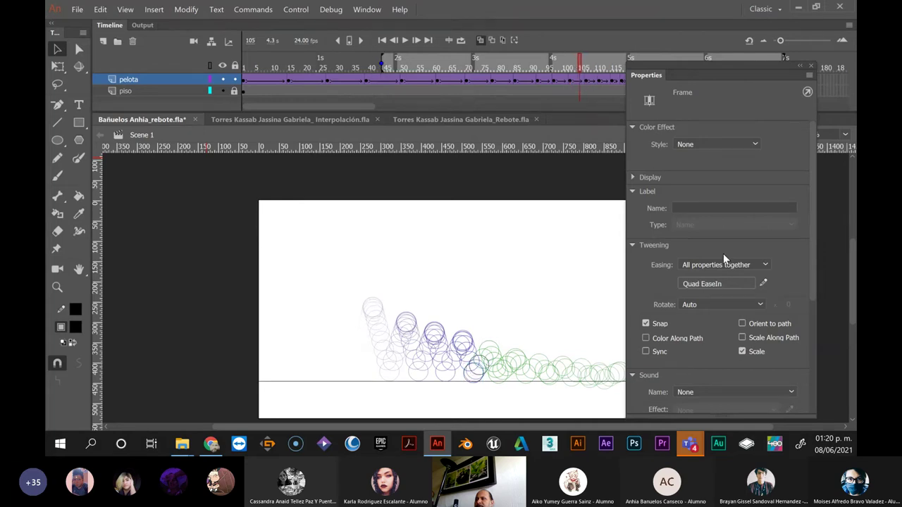
click(712, 284)
click(472, 340)
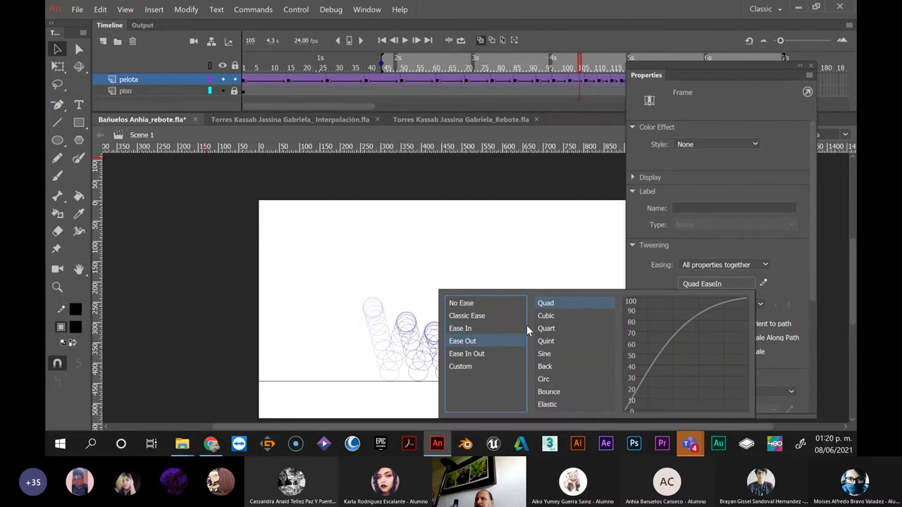
click(546, 303)
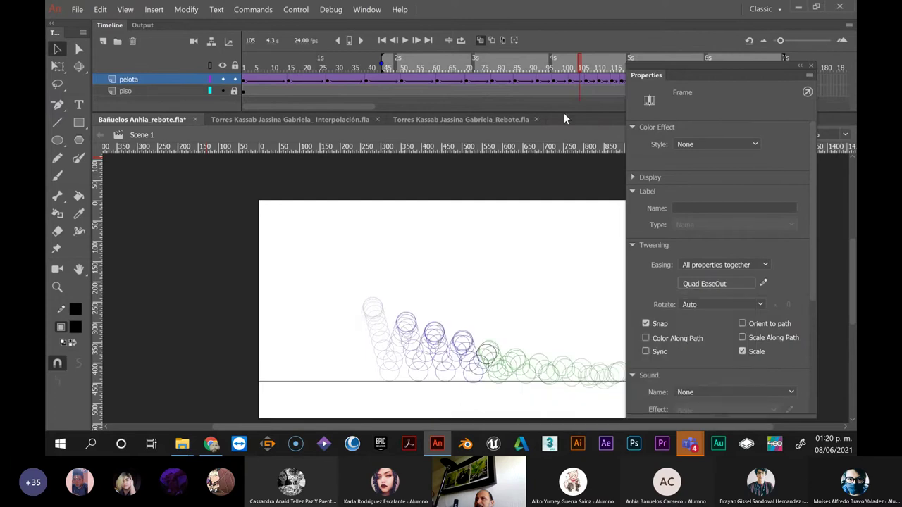
Apply Quad EaseIn to the tween starting at frame 109
click(592, 81)
click(705, 282)
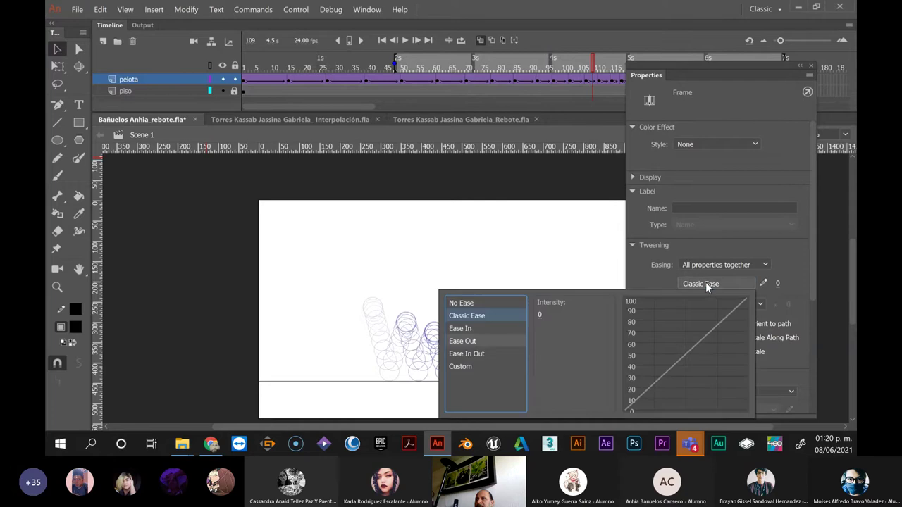
click(465, 328)
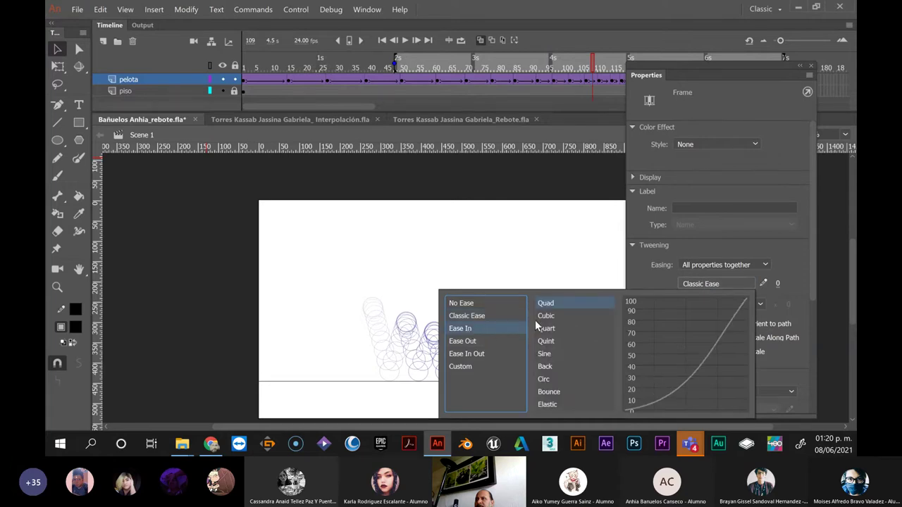
click(546, 303)
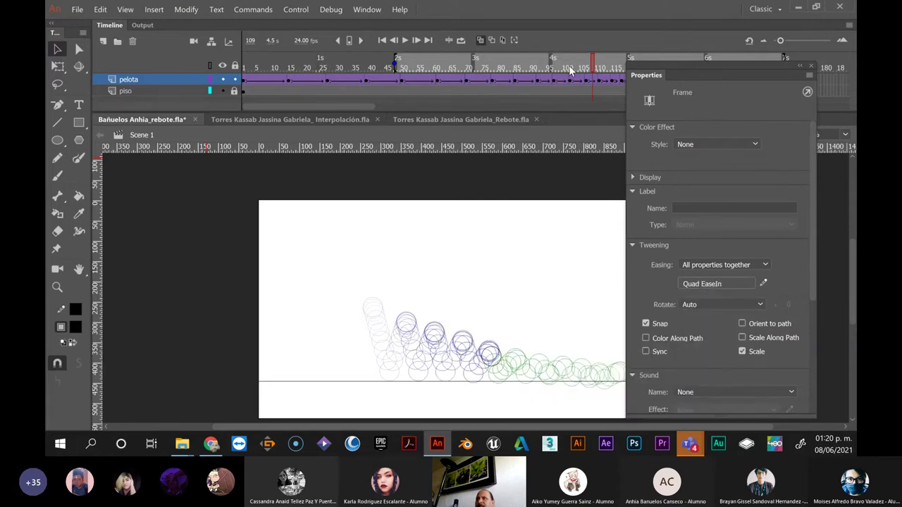
drag(380, 105, 344, 107)
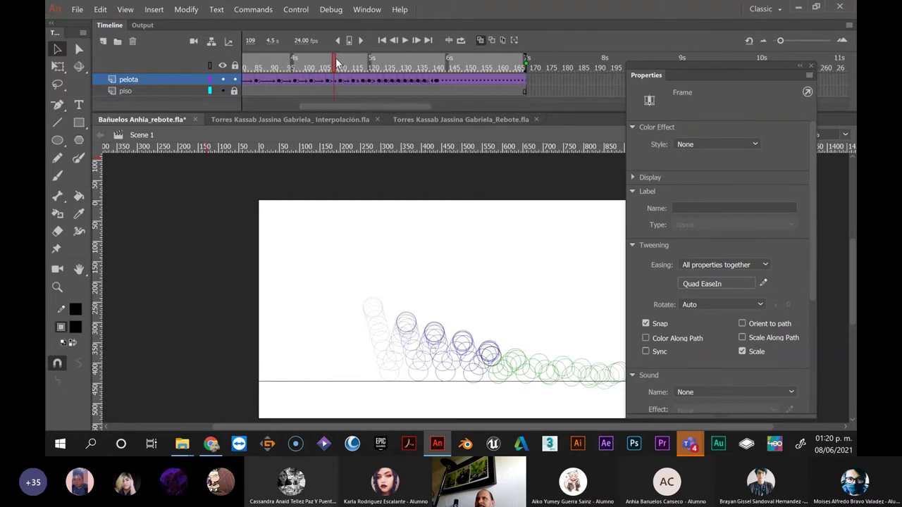
mouse_move(341, 61)
mouse_down()
mouse_move(426, 65)
mouse_move(273, 71)
mouse_up()
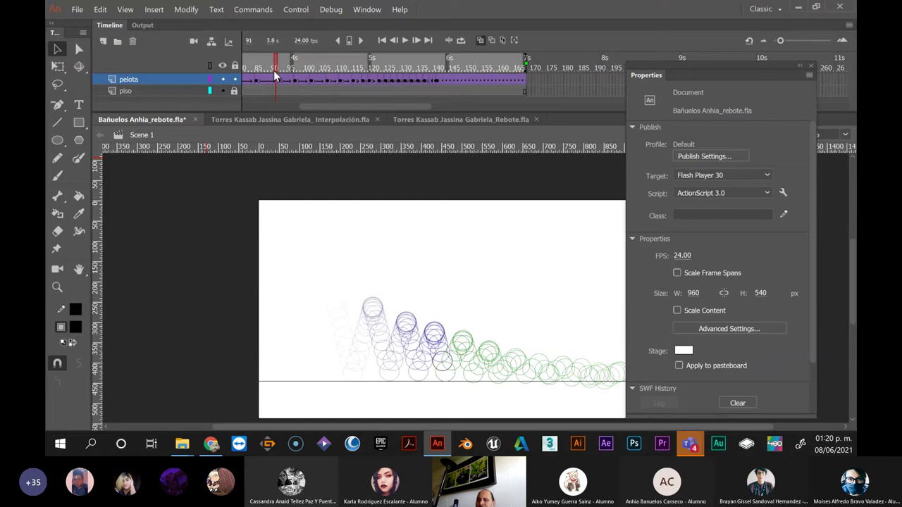
key(ctrl+Return)
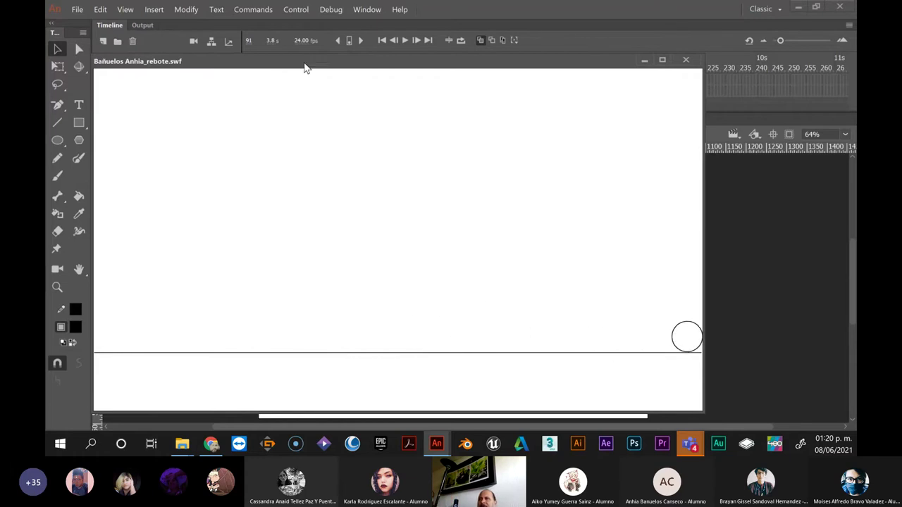
click(687, 62)
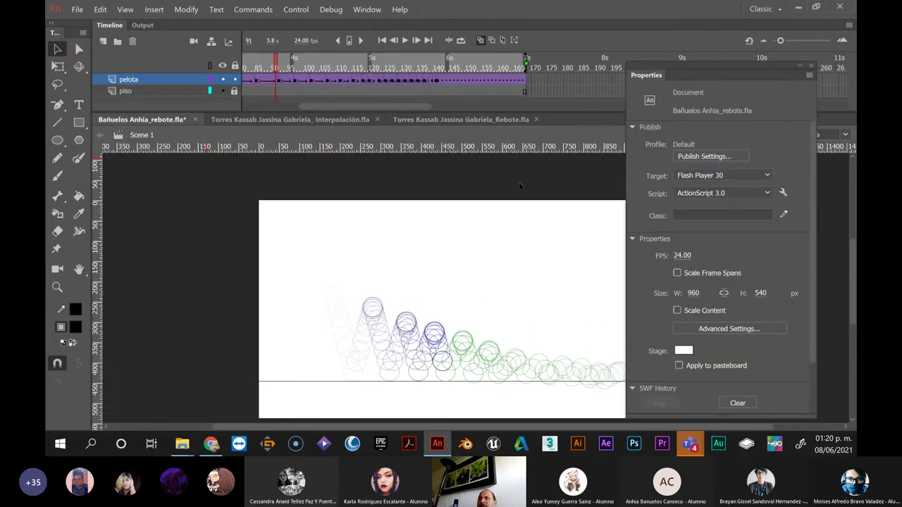
click(354, 80)
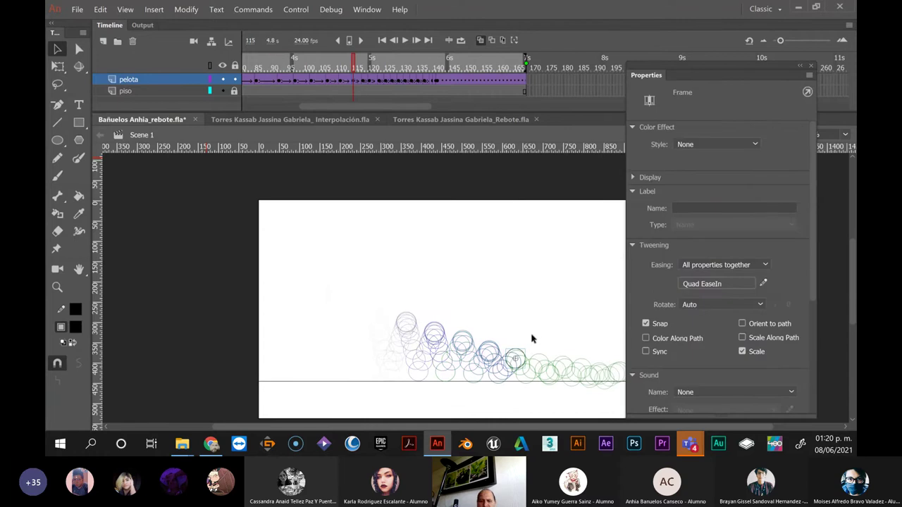
Zoom the stage and compare the ball's positions across frames 97 to 115
scroll(531, 334, up, 3)
scroll(531, 334, down, 4)
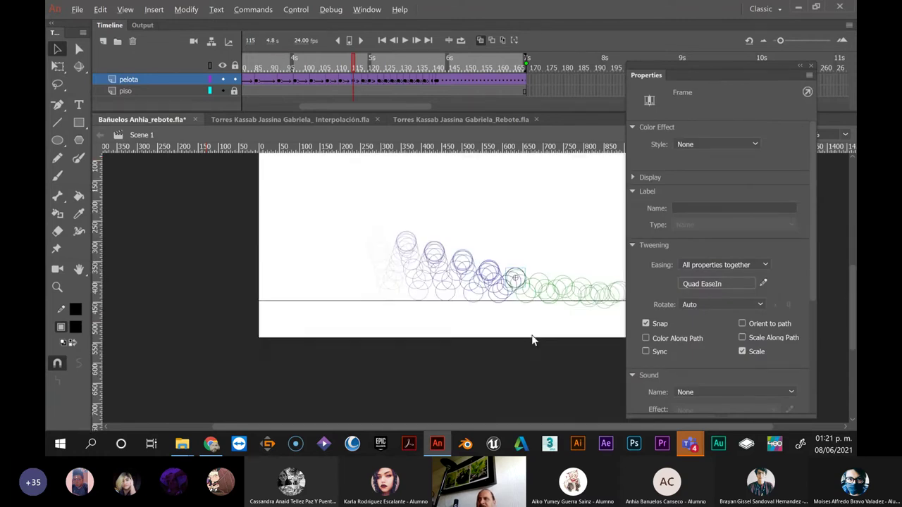
scroll(531, 335, up, 2)
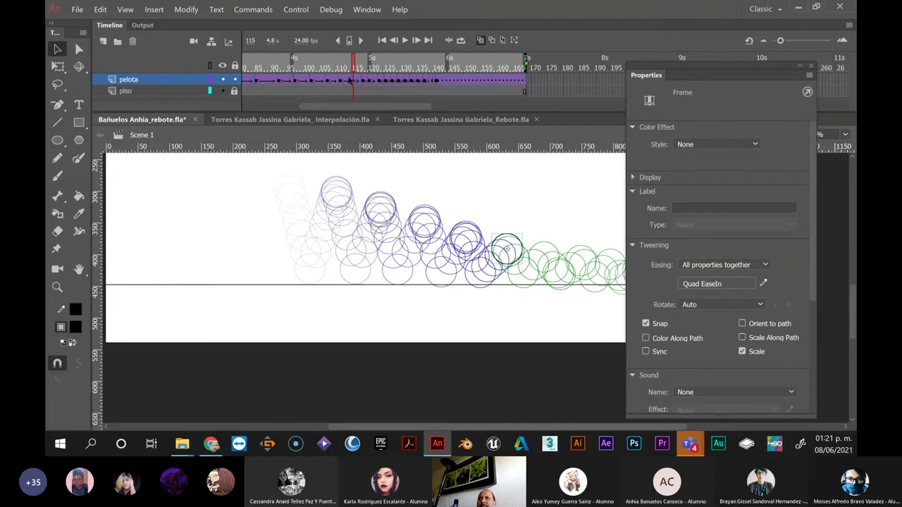
click(341, 81)
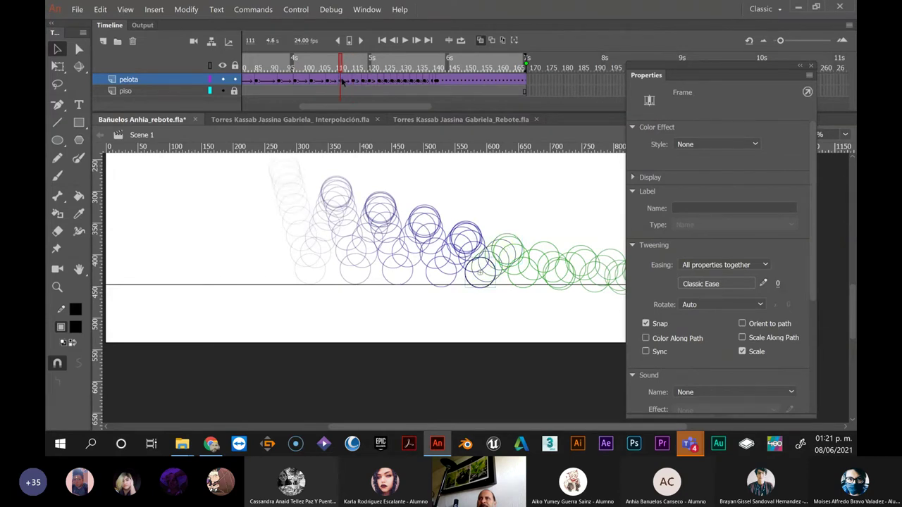
click(328, 81)
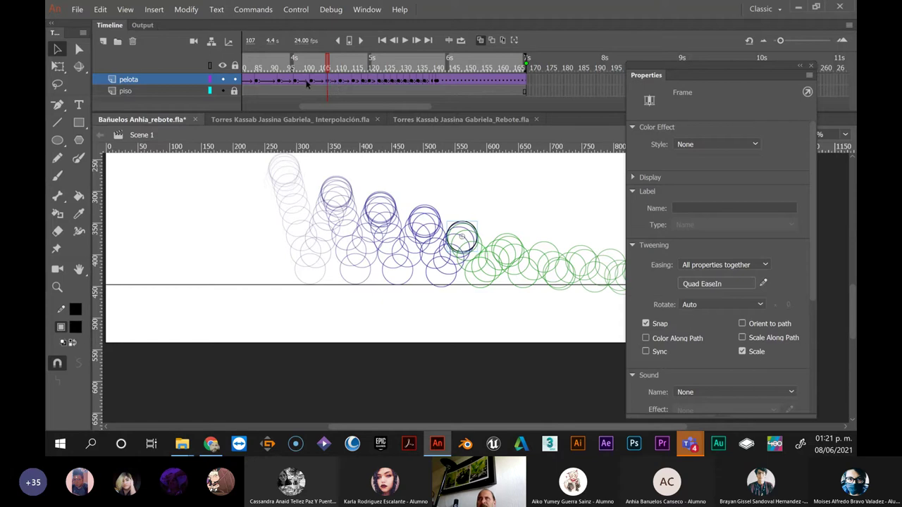
click(296, 81)
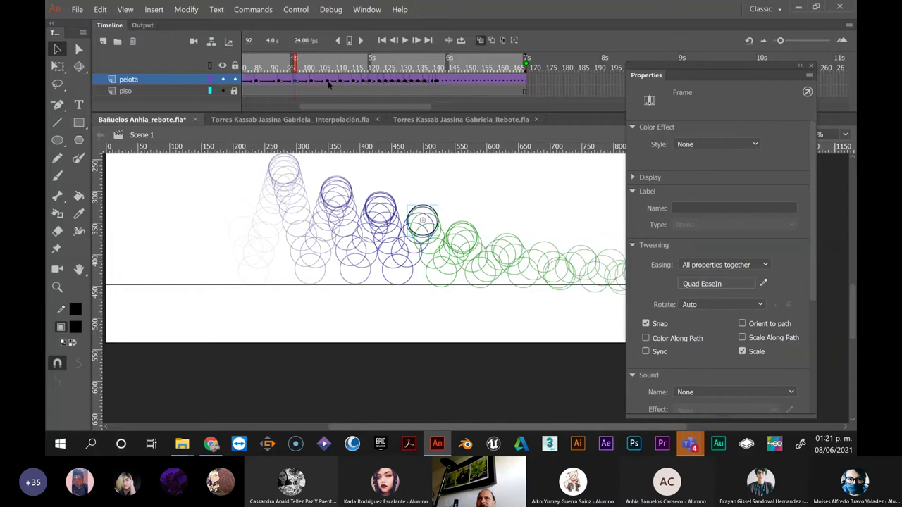
click(328, 82)
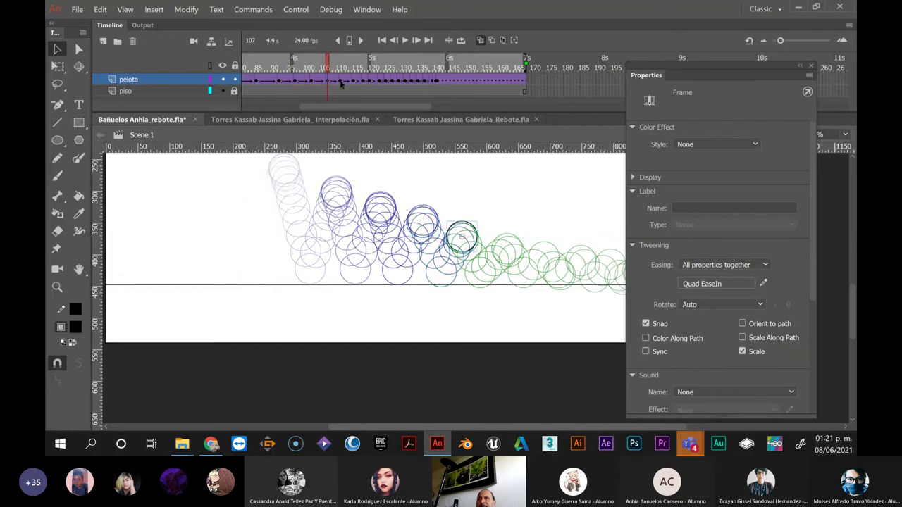
click(341, 82)
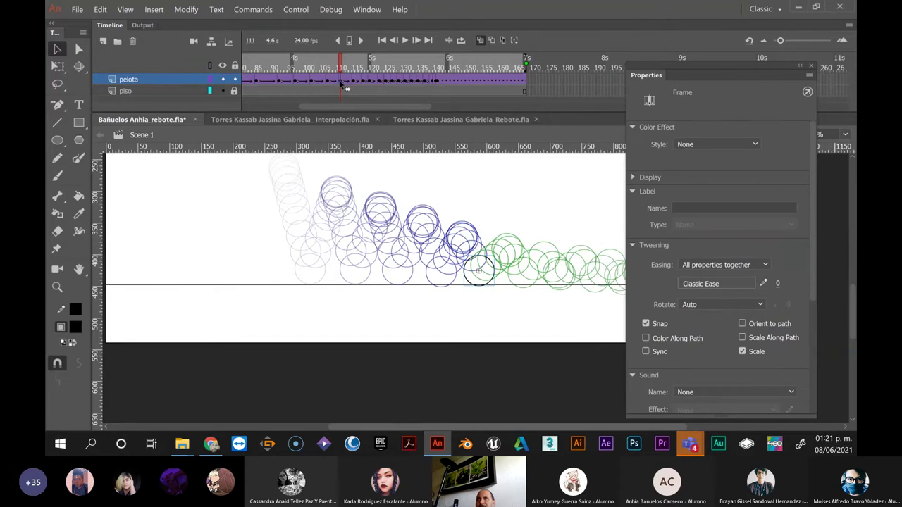
click(313, 82)
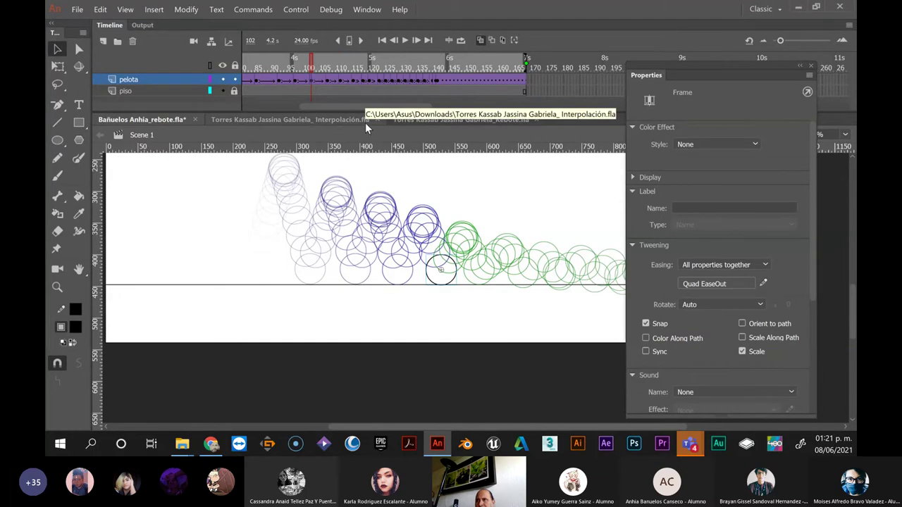
click(329, 82)
click(344, 82)
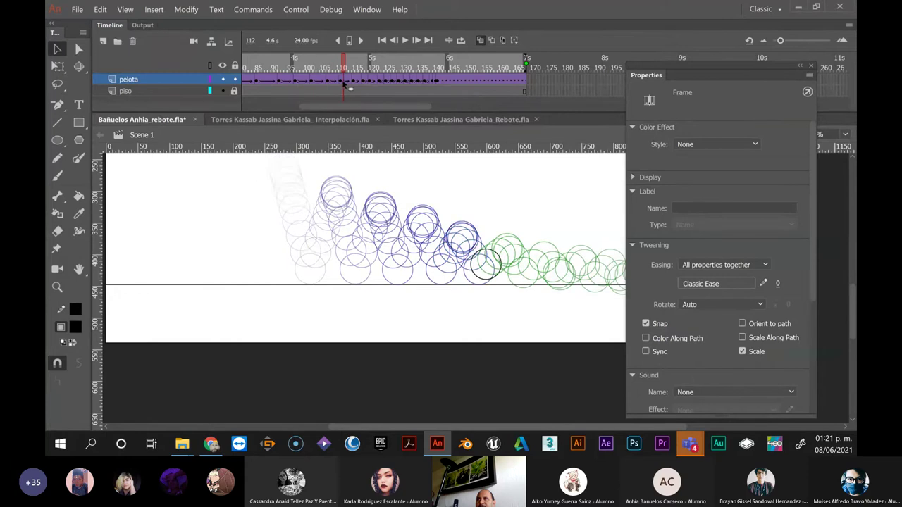
click(354, 81)
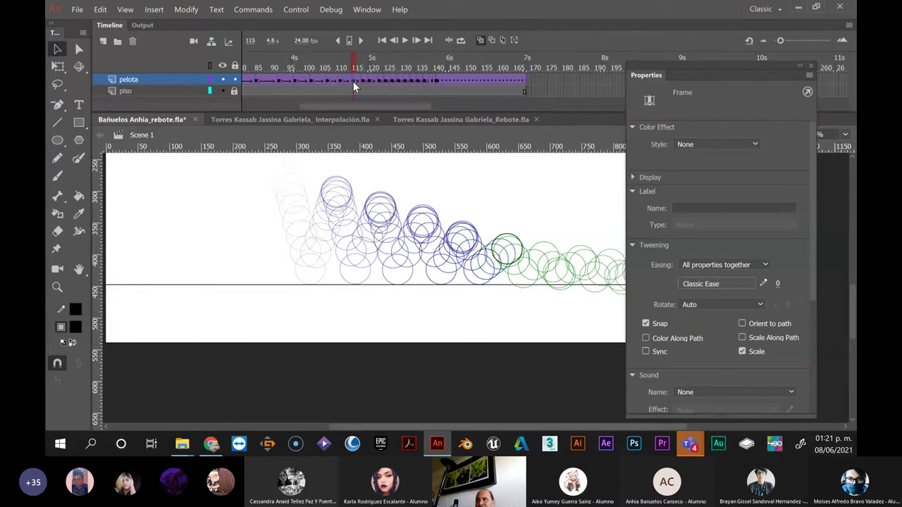
Step through frames 115–123 and nudge the frame-123 ball slightly left
click(353, 81)
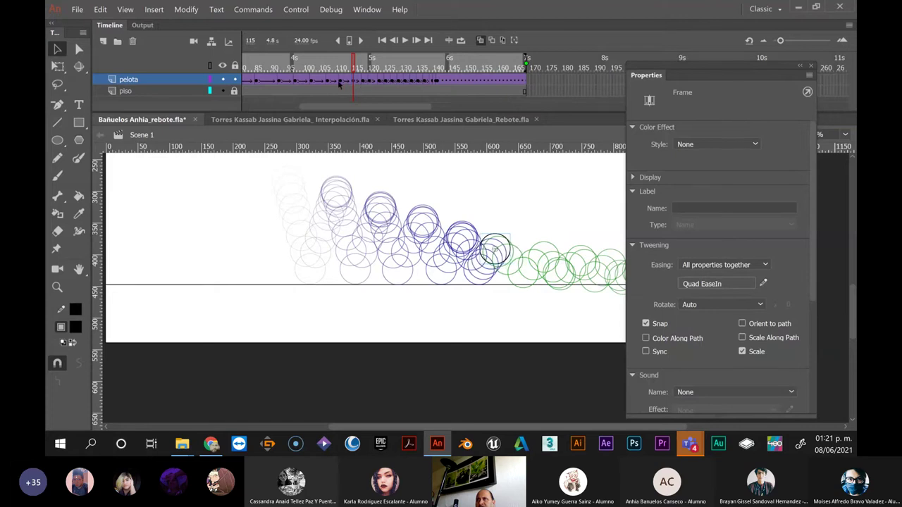
click(329, 82)
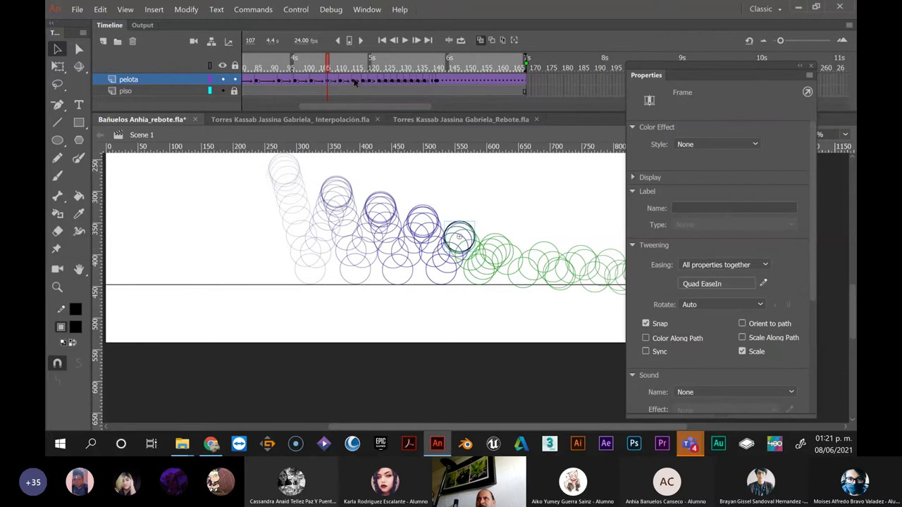
click(355, 82)
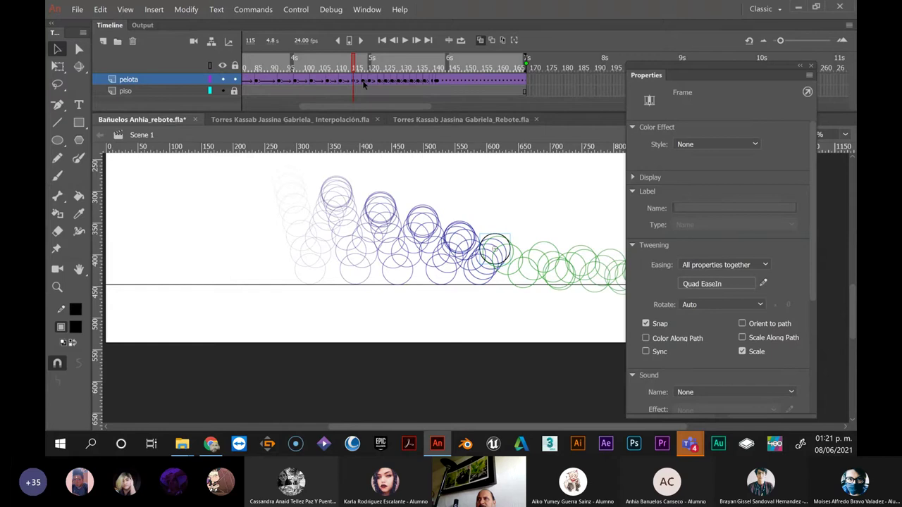
click(364, 83)
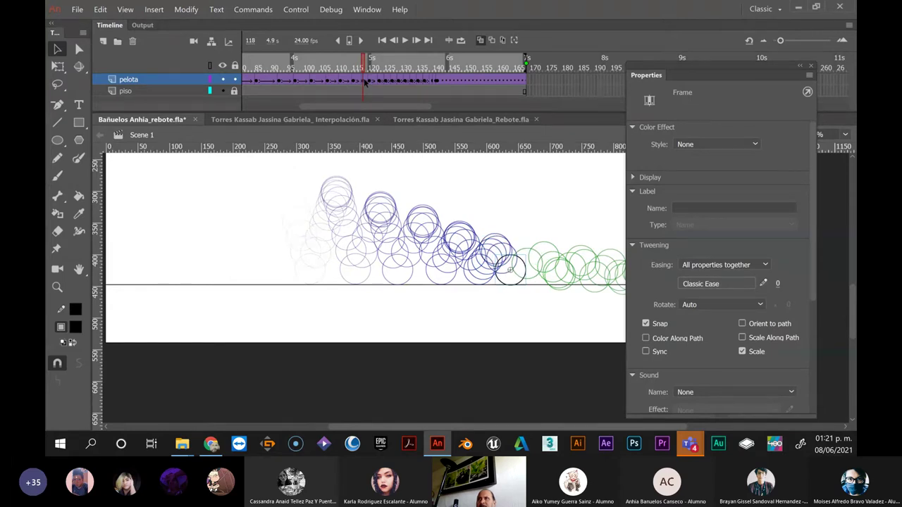
click(374, 82)
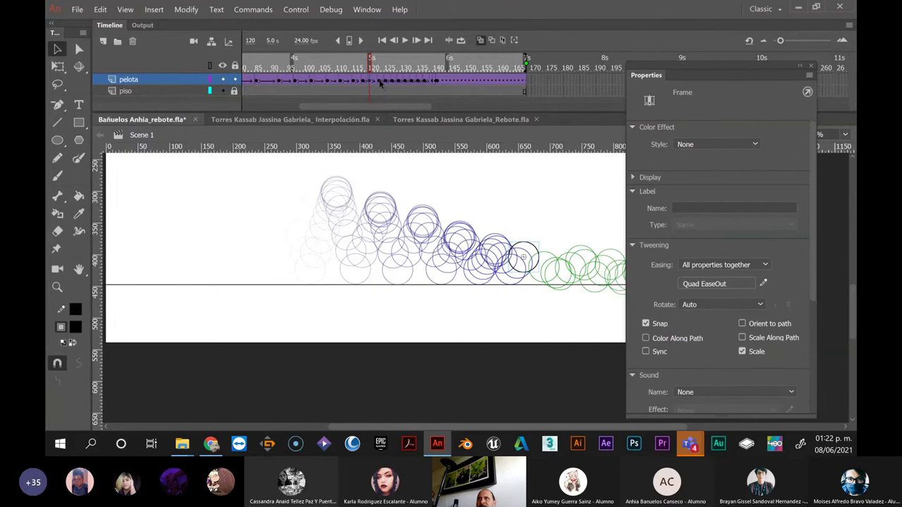
click(379, 82)
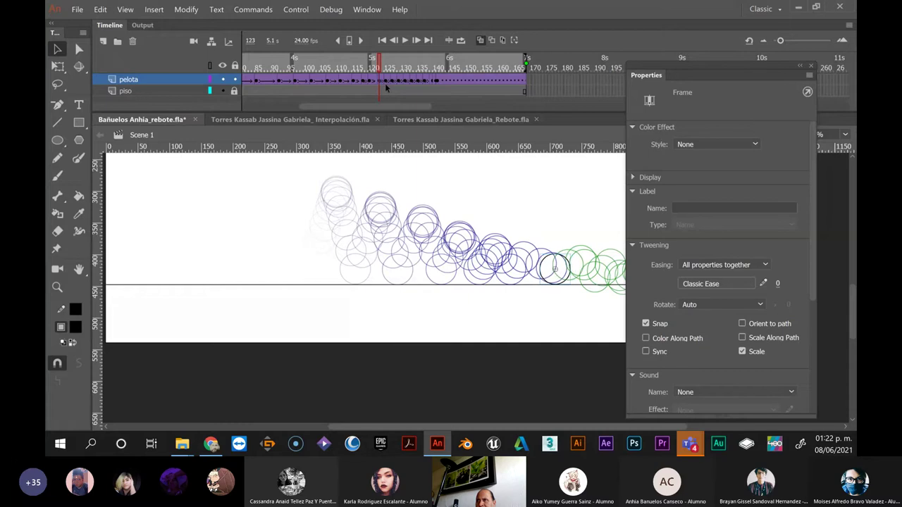
key(Left)
key(Left)
key(Left)
key(Left)
key(Left)
key(Left)
key(Left)
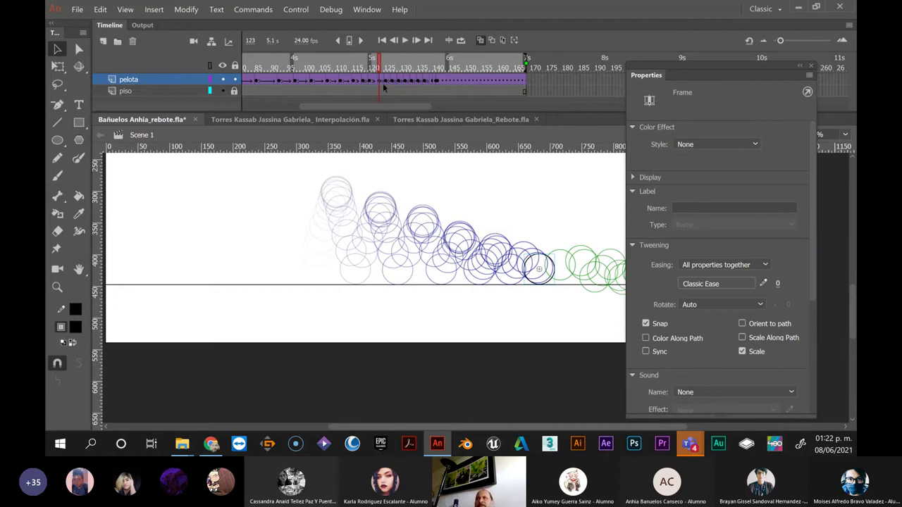
click(386, 81)
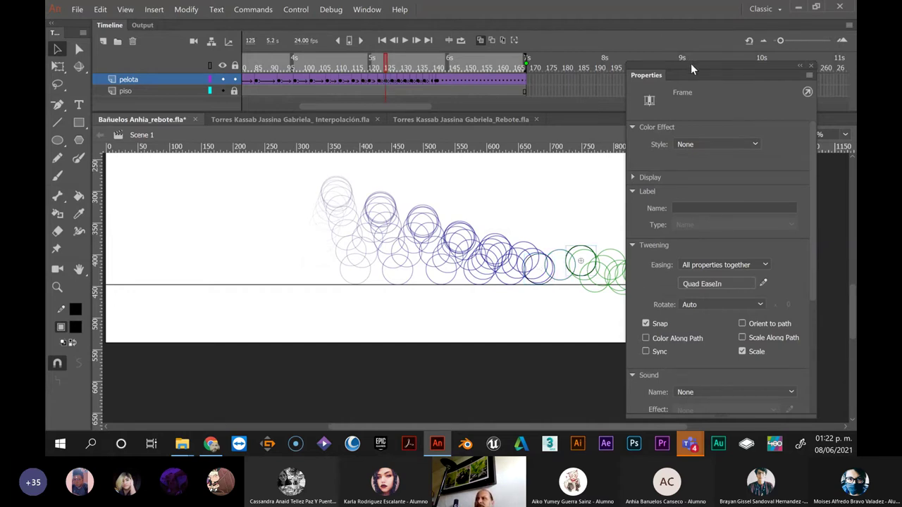
Dock the settings panel, shift the frame-125 ball left, and move the frame-127 ball left and up
drag(690, 63, 663, 223)
key(Left)
key(Left)
key(Left)
key(Left)
key(Left)
key(Left)
key(Left)
key(Left)
key(Left)
key(Left)
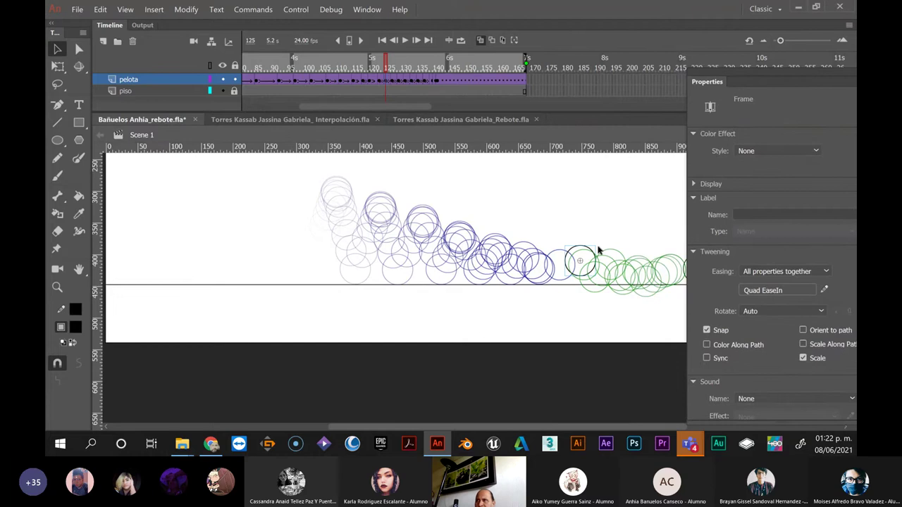
key(Left)
key(Left)
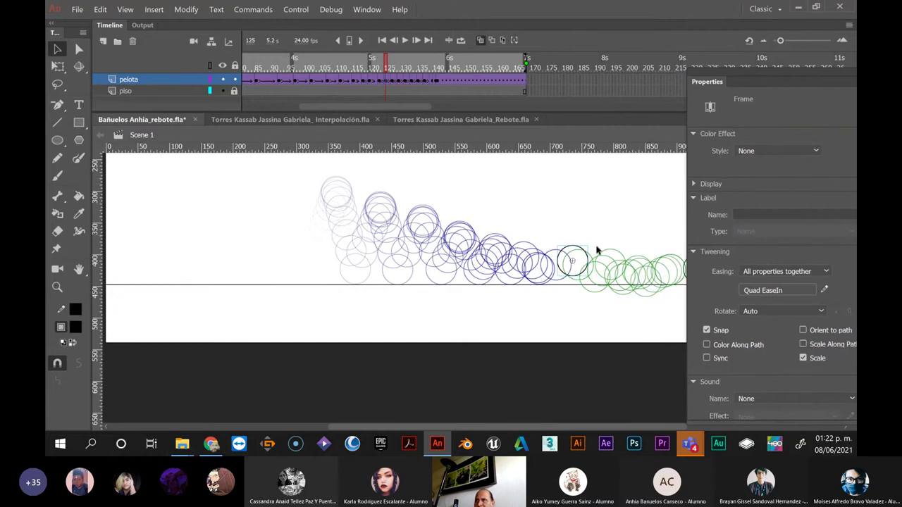
key(shift+Left)
key(shift+Left)
key(shift+Left)
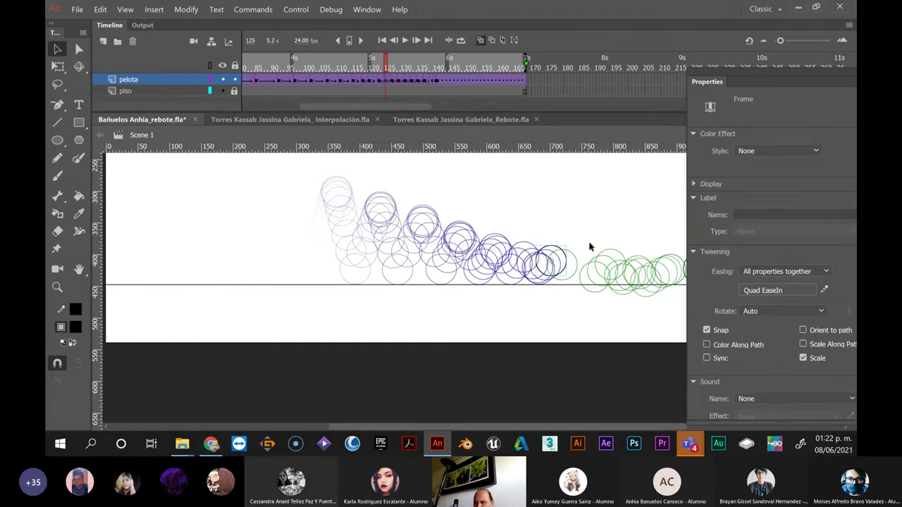
key(Left)
key(Left)
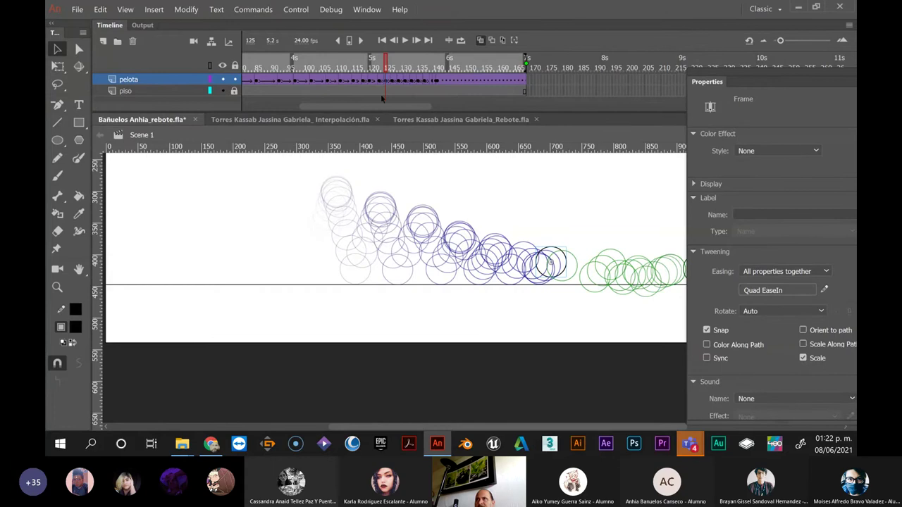
click(392, 80)
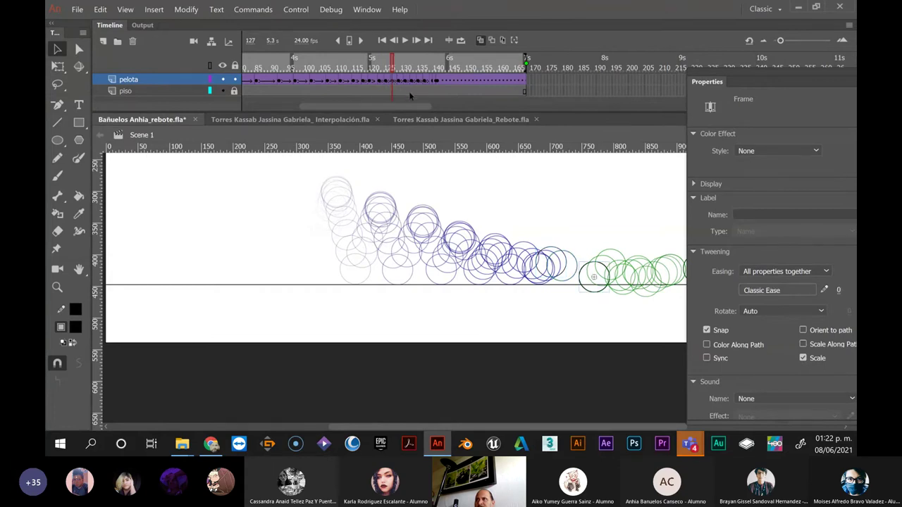
key(Left)
key(Left)
key(Left)
key(Left)
key(Left)
key(Left)
key(Left)
key(Left)
key(Left)
key(Left)
key(Left)
key(Left)
key(Left)
key(Left)
key(Left)
key(Left)
key(Left)
key(Left)
key(Left)
key(Left)
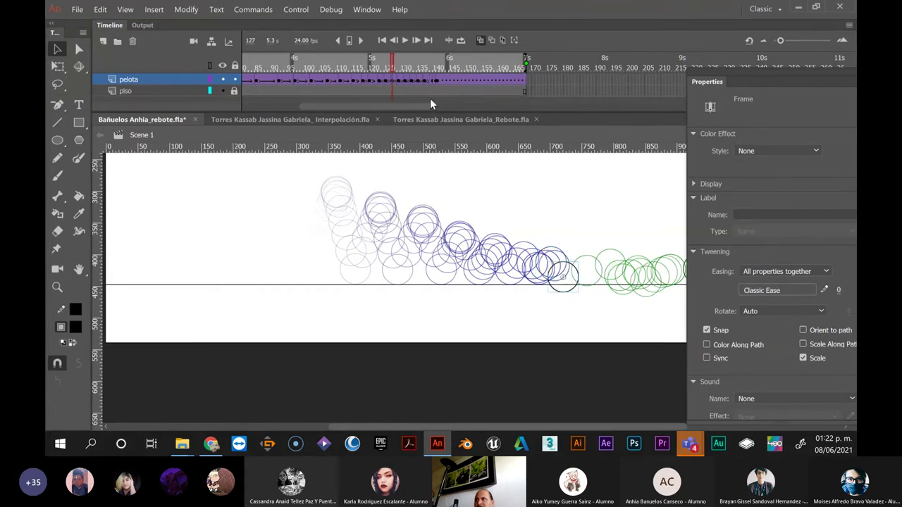
key(Up)
key(Up)
key(Up)
key(Up)
key(Up)
key(Up)
key(Up)
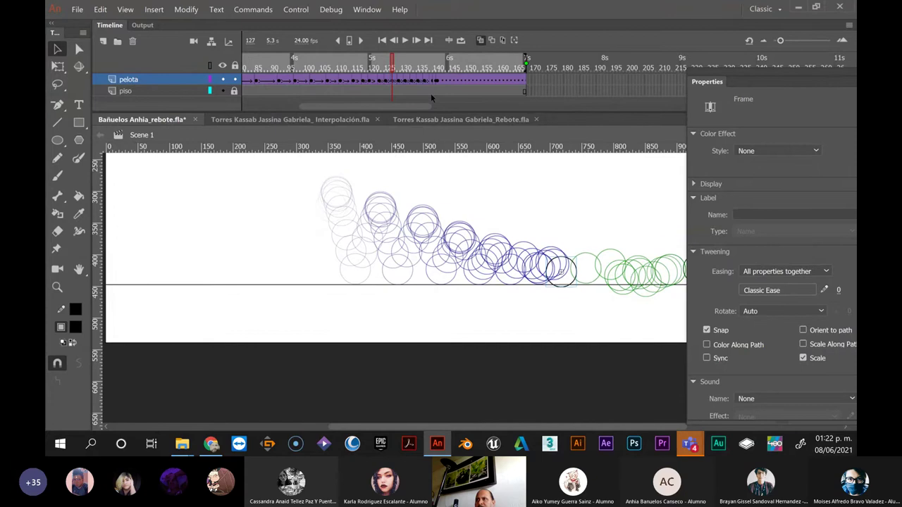
key(Up)
key(Up)
key(Left)
key(Left)
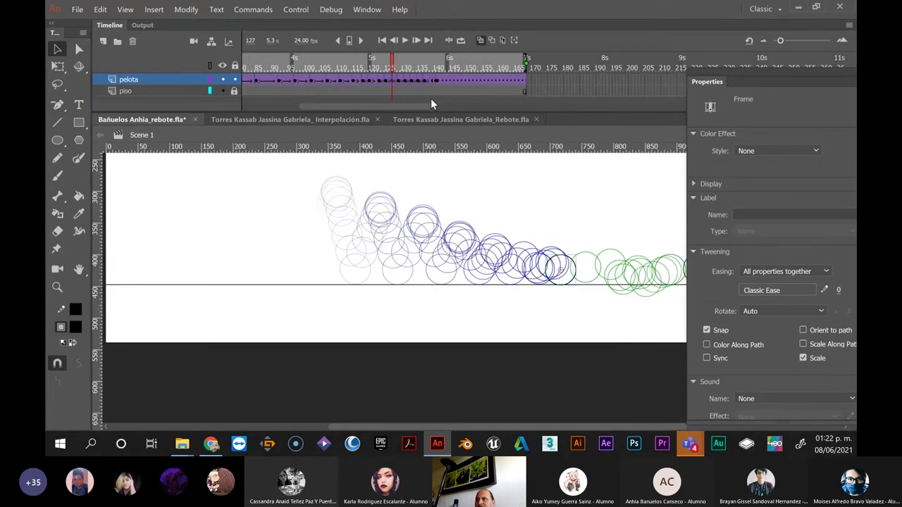
Move the frame-129 ball further left, and the frame-131 ball left and slightly up
click(398, 81)
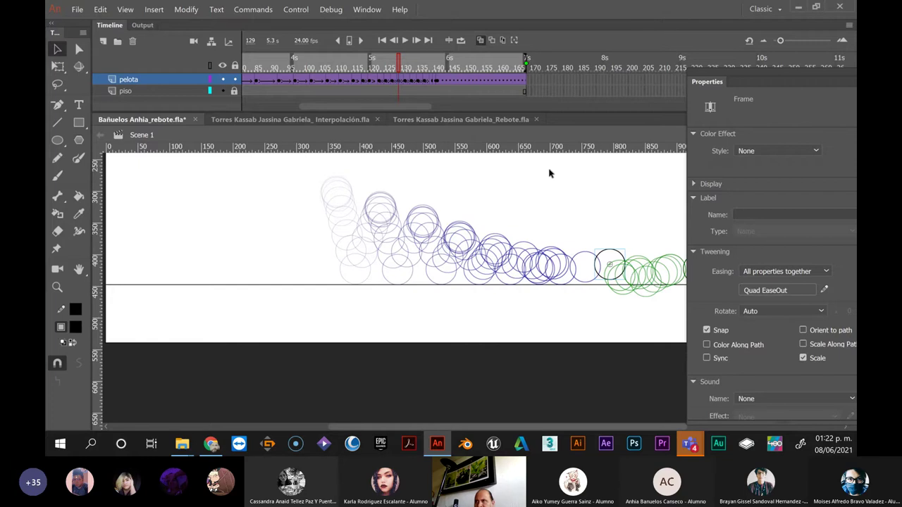
key(shift+Left)
key(shift+Left)
key(shift+Left)
key(shift+Left)
key(shift+Left)
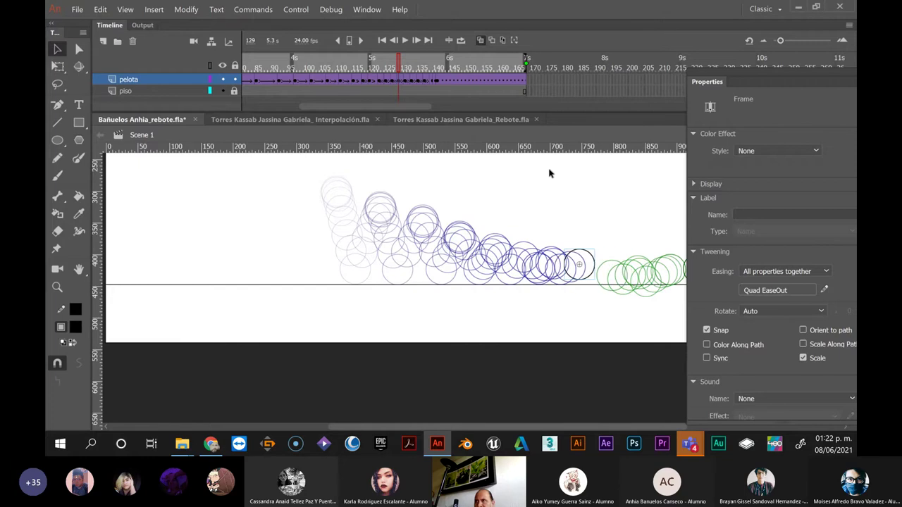
key(shift+Left)
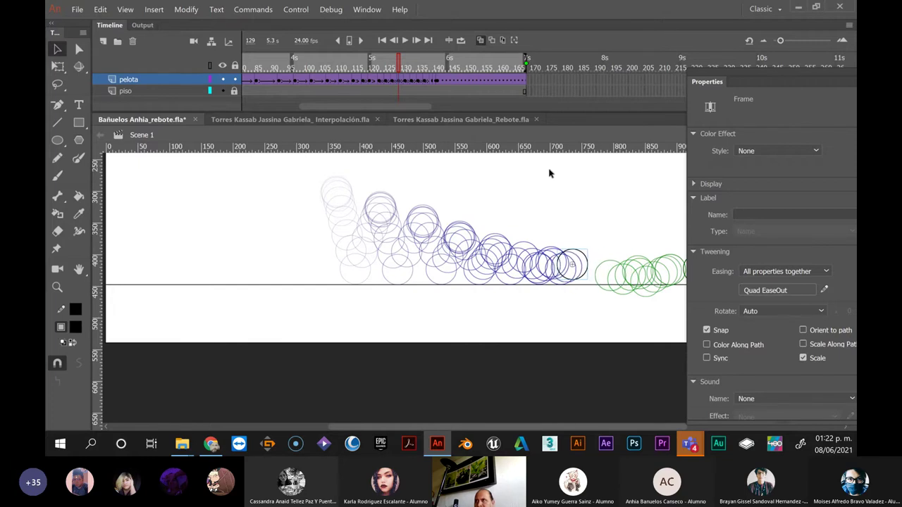
key(Left)
key(Left)
key(Left)
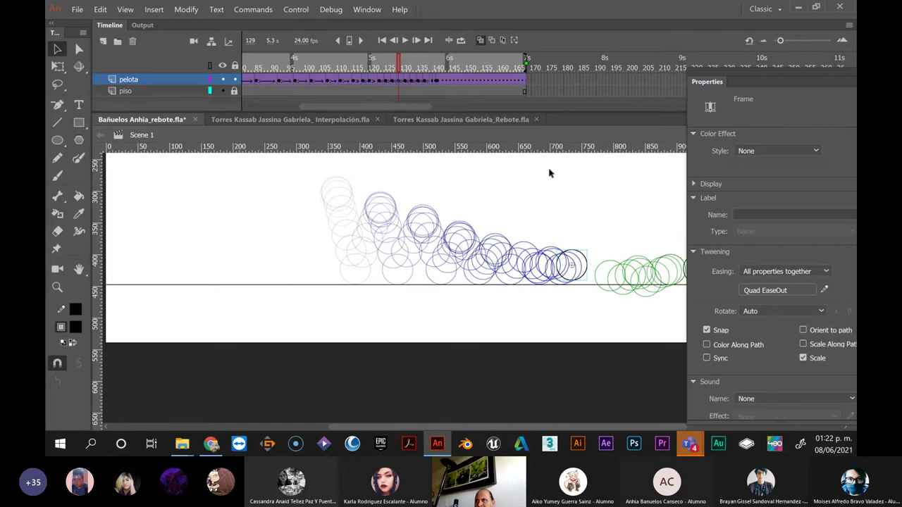
click(405, 80)
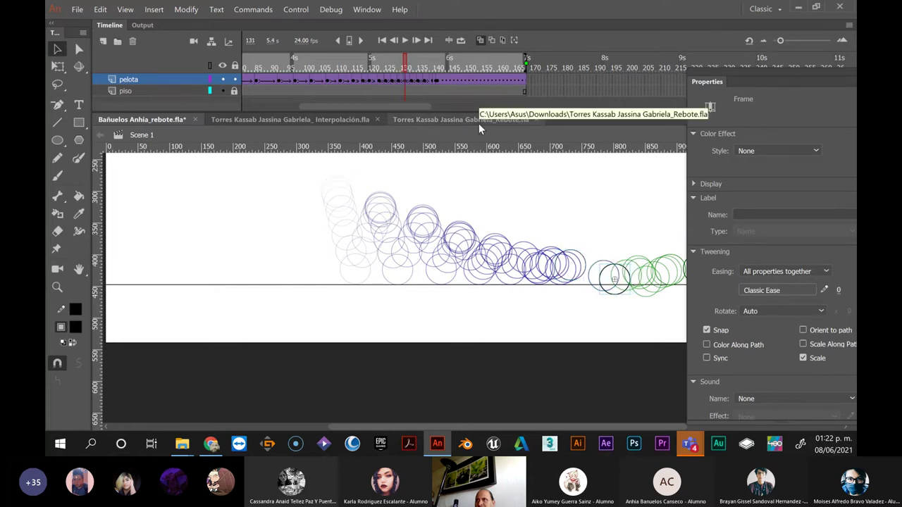
key(Left)
key(Left)
key(Left)
key(Left)
key(Left)
key(Left)
key(Left)
key(Left)
key(Left)
key(Left)
key(Left)
key(Left)
key(Left)
key(Left)
key(Left)
key(Left)
key(Left)
key(Left)
key(Left)
key(Left)
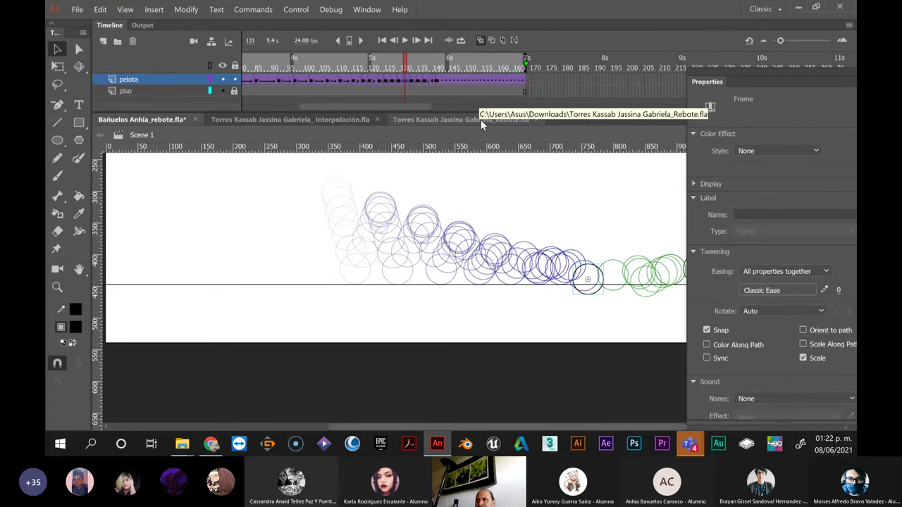
key(Up)
key(Up)
key(Up)
key(Up)
key(Up)
key(Up)
key(Up)
key(Up)
key(Up)
key(Up)
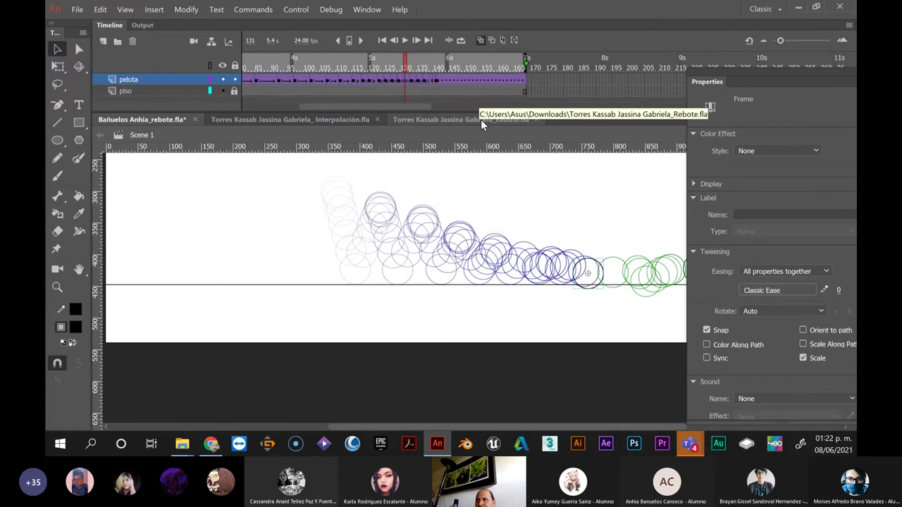
key(Up)
key(Up)
key(Up)
key(Up)
key(Up)
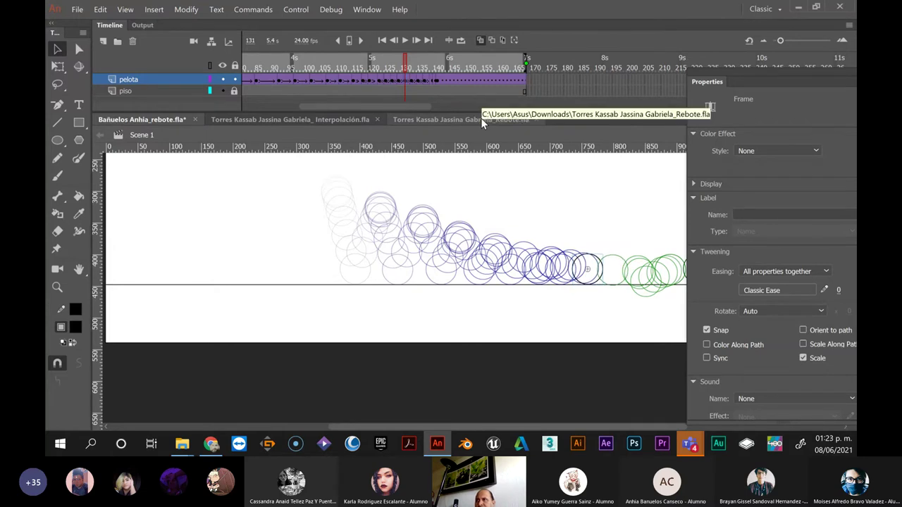
key(Left)
key(Left)
key(Left)
key(Left)
key(Left)
key(Left)
key(Left)
key(Left)
key(Left)
key(Left)
key(Left)
key(Left)
key(Left)
key(Left)
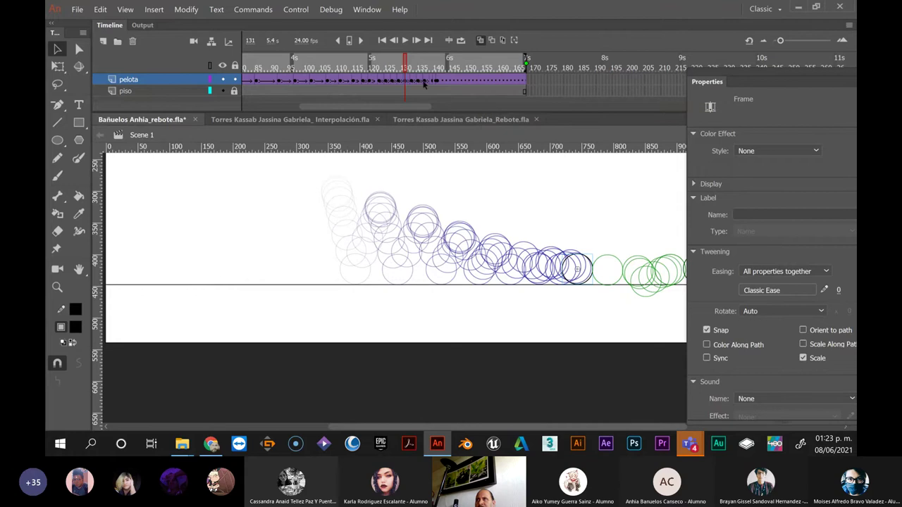
Nudge the ball at frame 133 three steps left
click(411, 81)
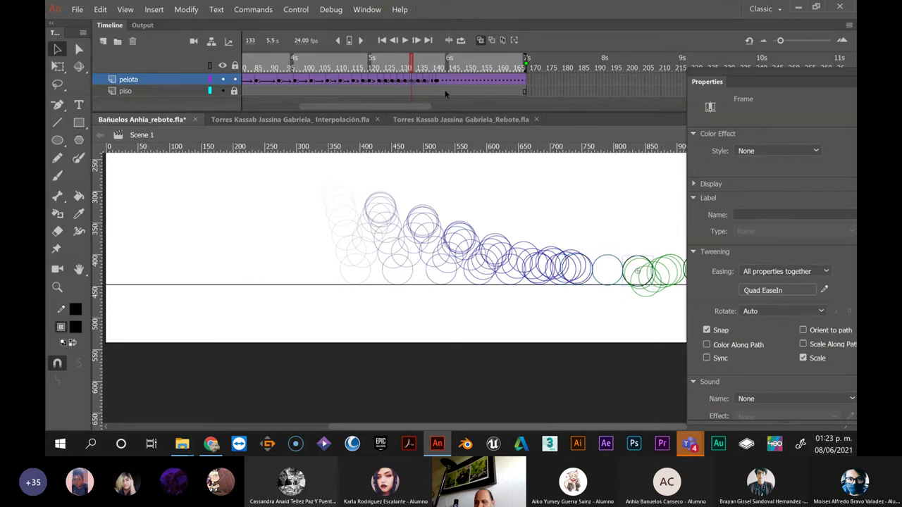
key(Left)
key(Left)
key(Left)
key(Left)
key(Left)
key(Left)
key(Left)
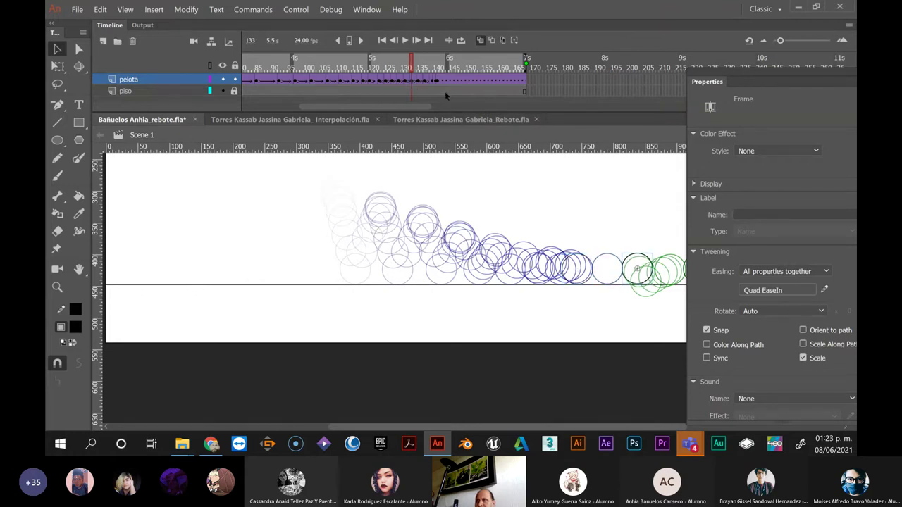
key(Left)
key(Left)
key(Left)
key(Left)
key(Left)
key(Left)
key(Left)
key(Left)
key(Left)
key(Left)
key(Left)
key(Left)
key(Left)
key(Left)
key(Left)
key(Left)
key(Left)
key(Left)
key(Left)
key(Left)
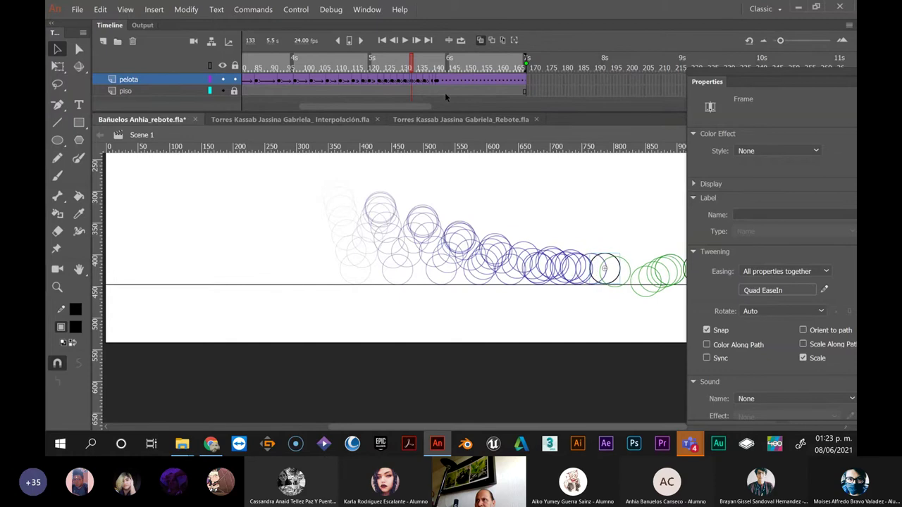
key(Left)
key(Left)
key(Left)
key(Left)
key(Left)
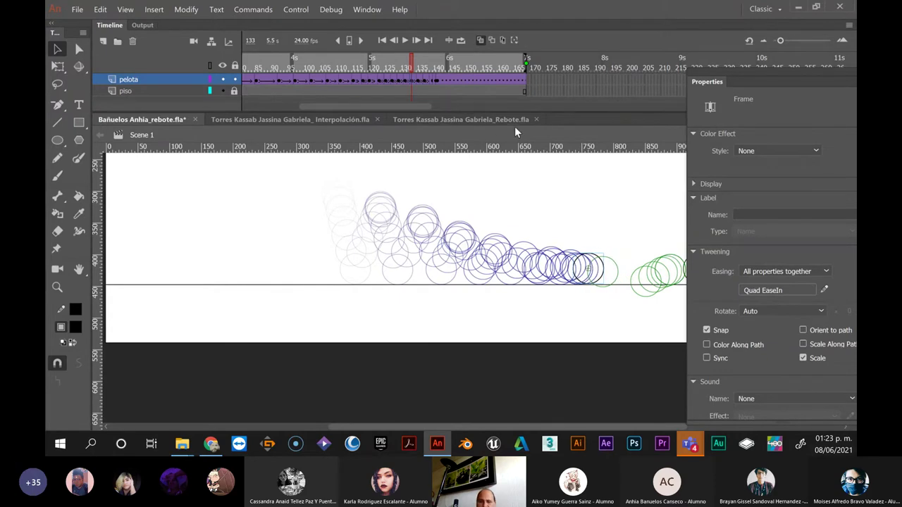
Raise the ball at frame 135 slightly and shift it left along the bounce path
drag(574, 221, 482, 215)
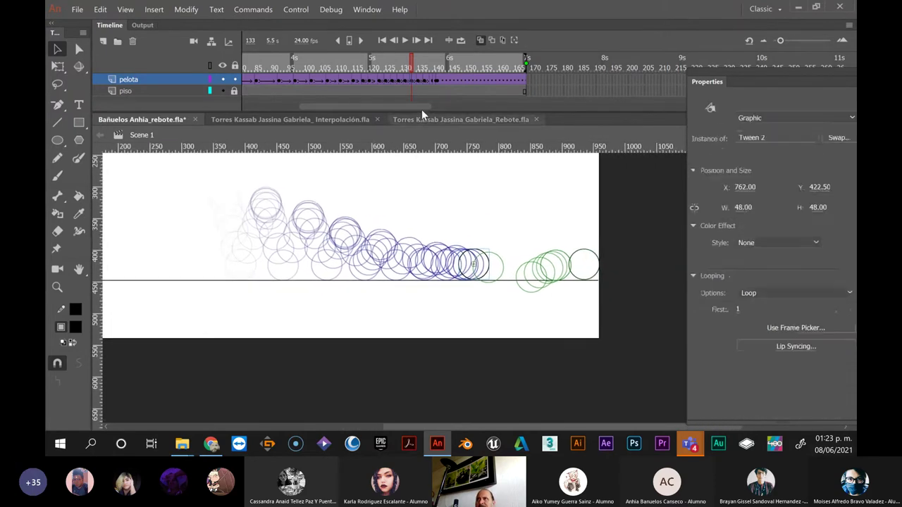
click(418, 81)
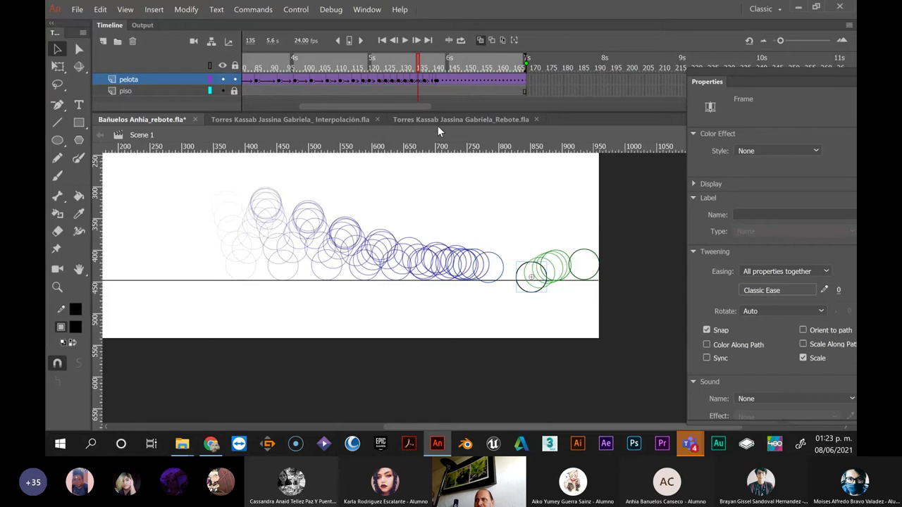
key(Up)
key(Up)
key(Up)
key(Up)
key(Up)
key(Up)
key(Up)
key(Up)
key(Up)
key(Up)
key(Up)
key(Up)
key(Up)
key(Up)
key(Up)
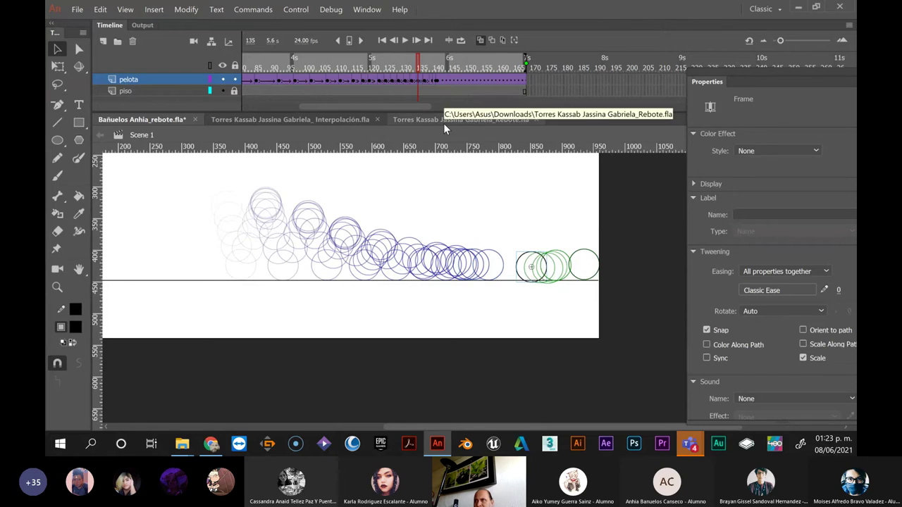
key(Up)
key(Up)
key(Up)
key(Up)
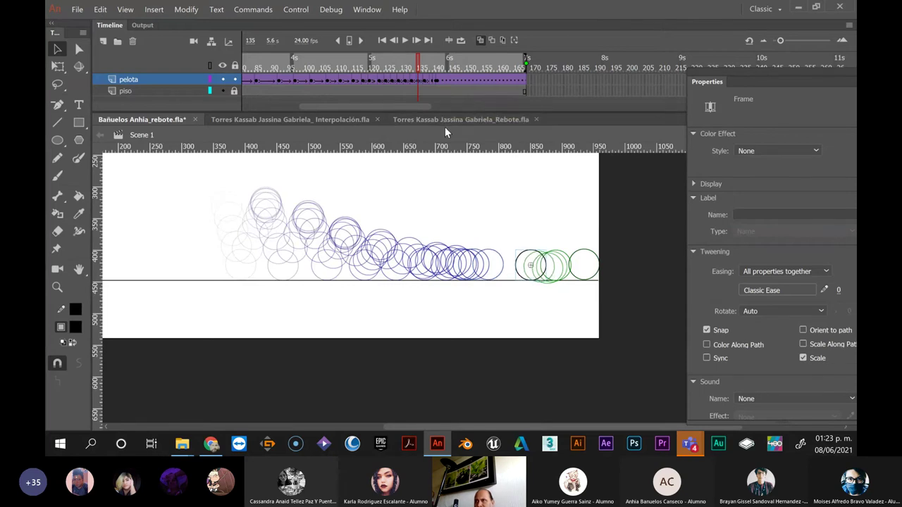
key(Left)
key(Left)
key(Left)
key(Left)
key(Left)
key(Left)
key(Left)
key(Left)
key(Left)
key(Left)
key(Left)
key(Left)
key(Left)
key(Left)
key(Left)
key(Left)
key(Left)
key(Left)
key(Left)
key(Left)
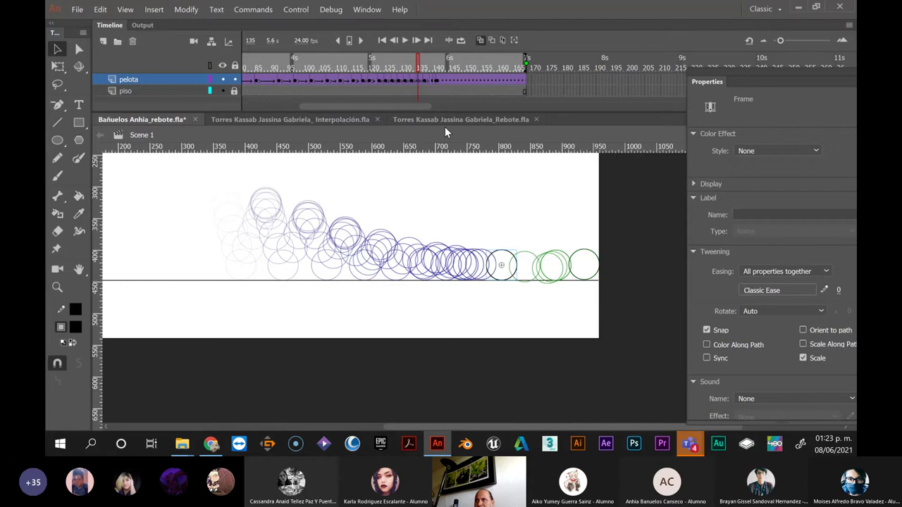
key(Left)
key(Left)
key(Left)
key(Left)
key(Left)
key(Left)
key(Left)
key(Left)
key(Left)
key(Left)
key(Left)
key(Left)
key(Left)
key(Left)
key(Left)
key(Left)
key(Left)
key(Left)
key(Left)
key(Left)
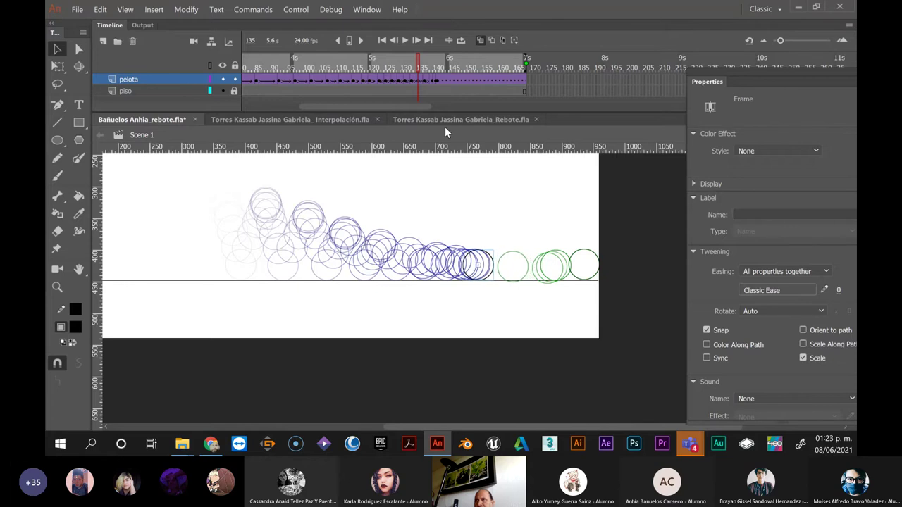
key(Left)
key(Left)
key(Left)
key(Left)
Move the frame 137 ball left to about x=700, then check frames 135 through 139
click(425, 81)
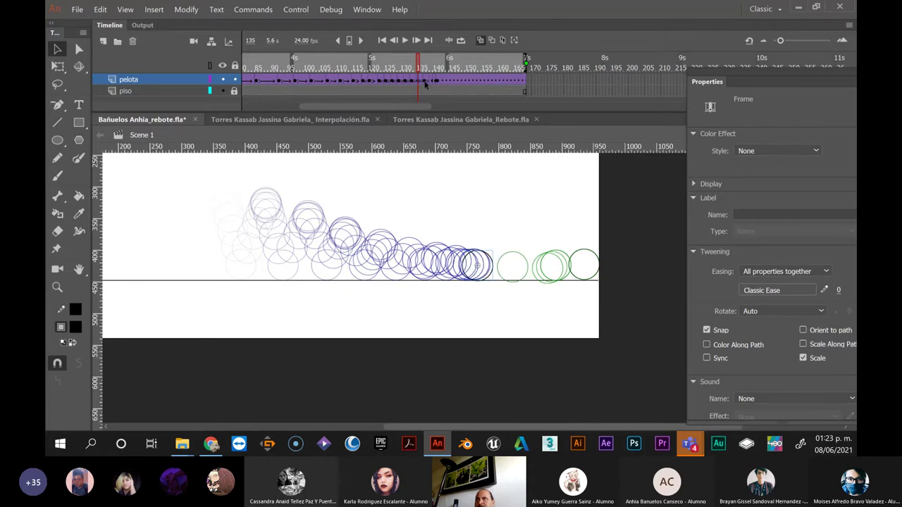
key(Left)
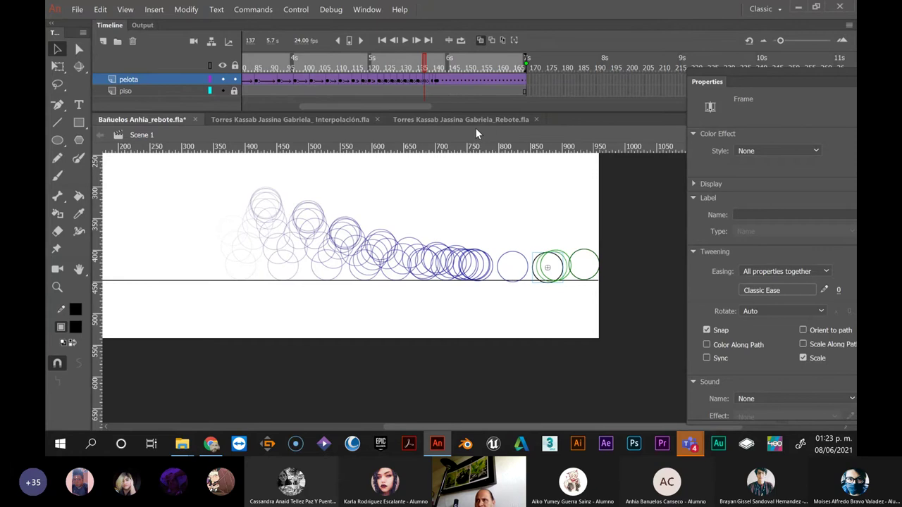
key(Left)
key(Left)
key(Left)
key(Left)
key(Left)
key(Left)
key(Left)
key(Left)
key(Left)
key(Left)
key(Left)
key(Left)
key(Left)
key(Left)
key(Left)
key(Left)
key(Left)
key(Left)
key(Left)
key(Left)
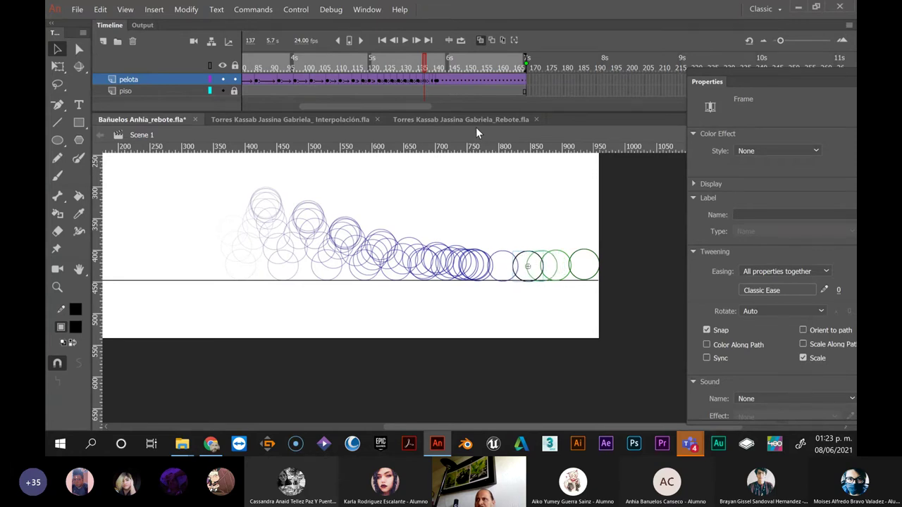
key(shift+Left)
key(shift+Left)
key(shift+Left)
key(shift+Left)
key(shift+Left)
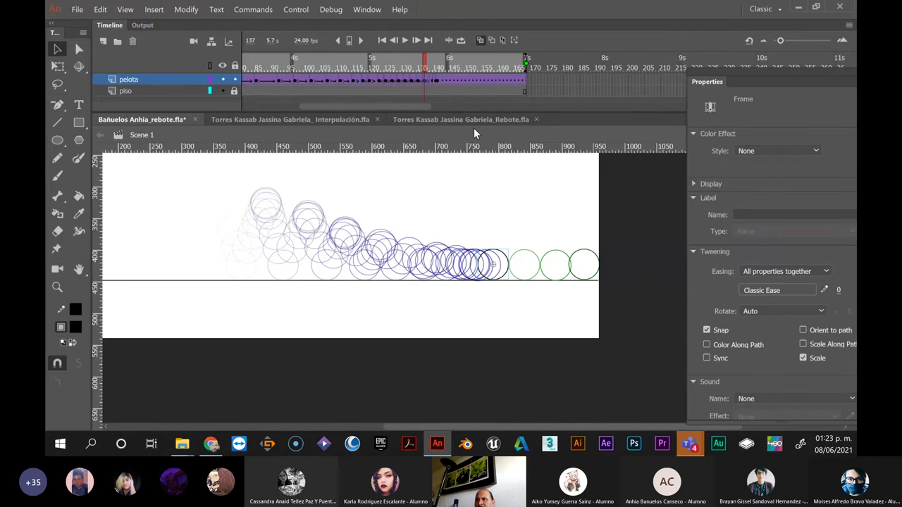
key(shift+Left)
key(Left)
key(Left)
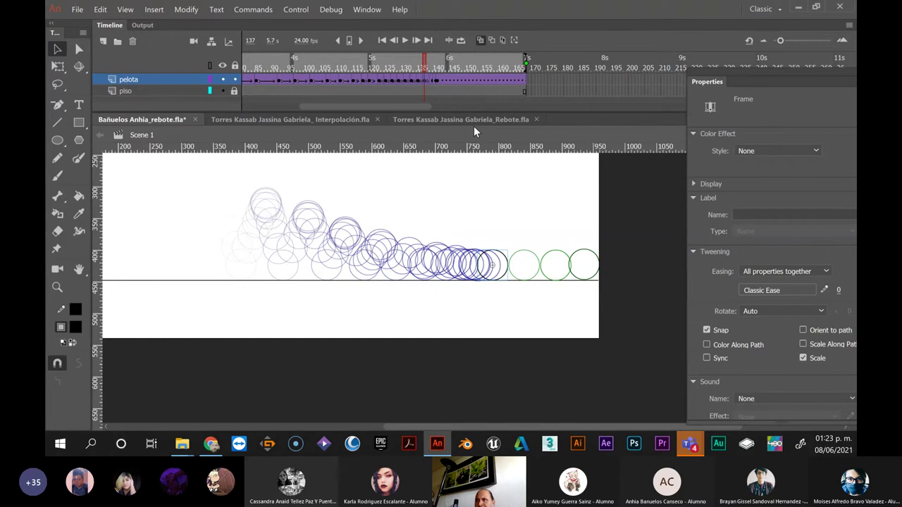
key(Left)
key(Left)
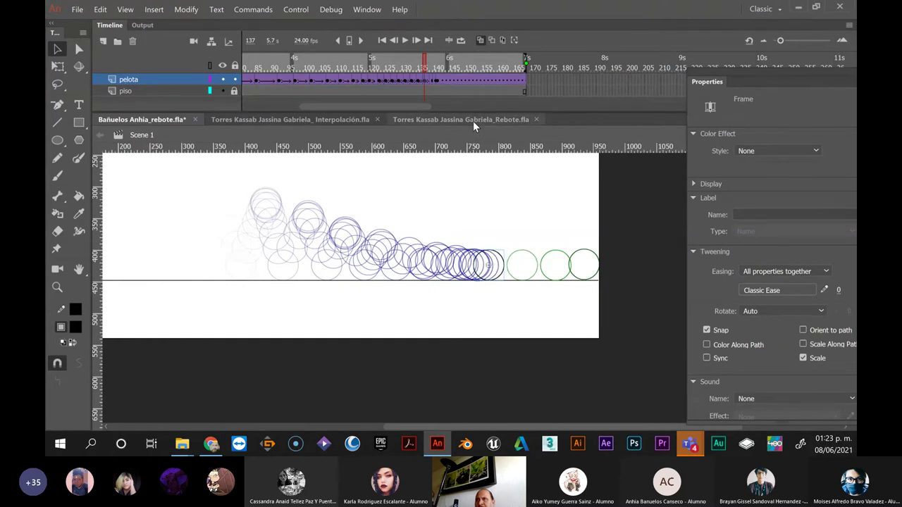
click(419, 83)
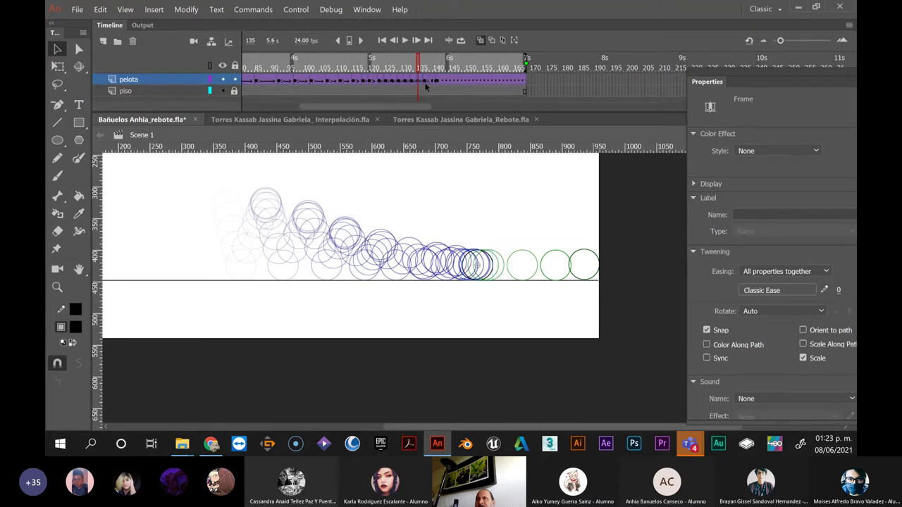
click(425, 83)
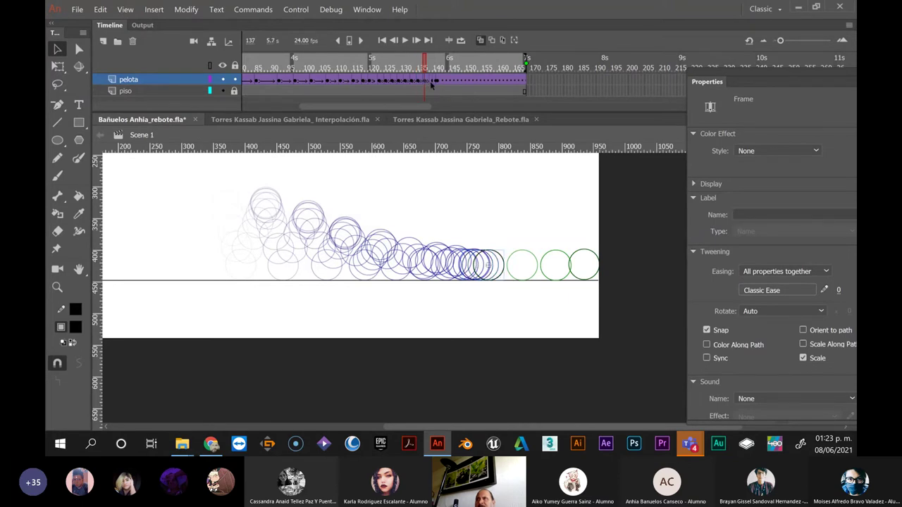
click(432, 82)
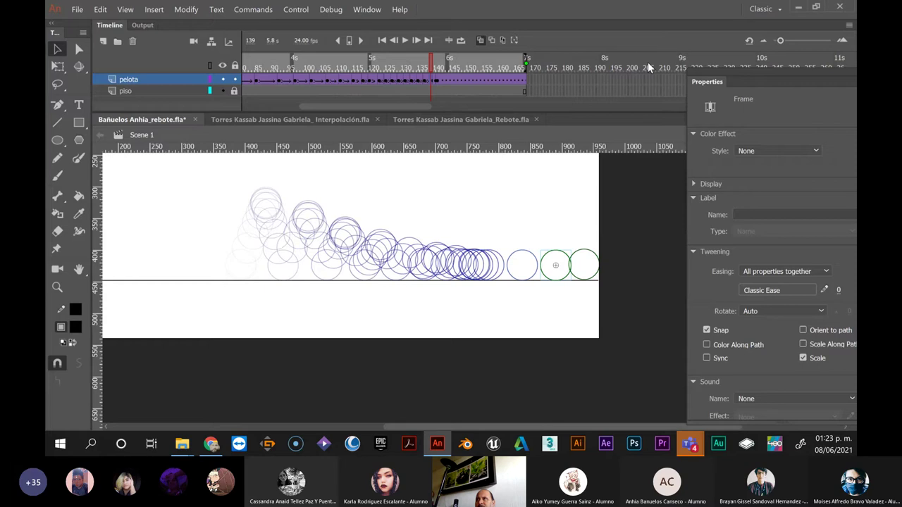
Nudge the ball left along the ground at the current frame and at frame 140
scroll(647, 62, up, 2)
drag(547, 263, 529, 266)
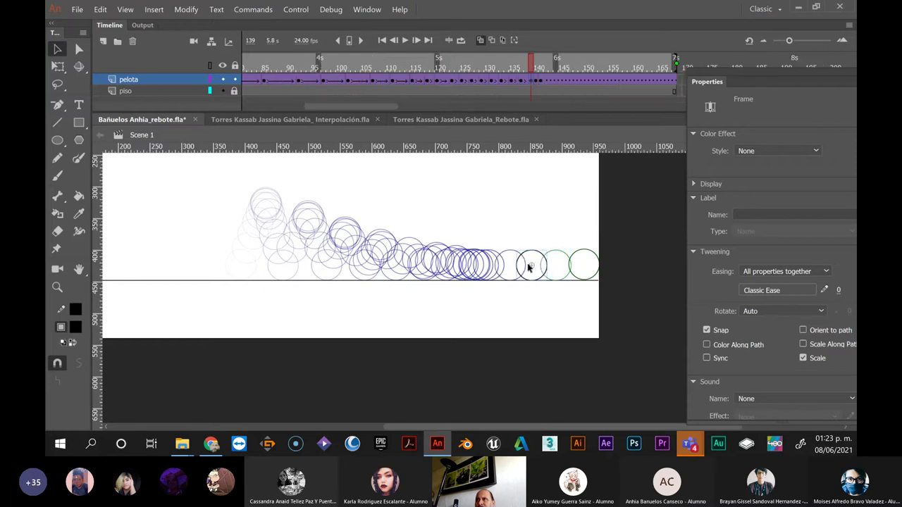
key(Left)
key(Left)
key(Left)
key(Left)
key(Left)
key(Left)
key(Left)
key(Left)
key(Left)
key(Left)
key(Left)
key(Left)
key(Left)
key(Left)
key(Left)
key(Left)
key(Left)
key(Left)
key(Left)
key(Left)
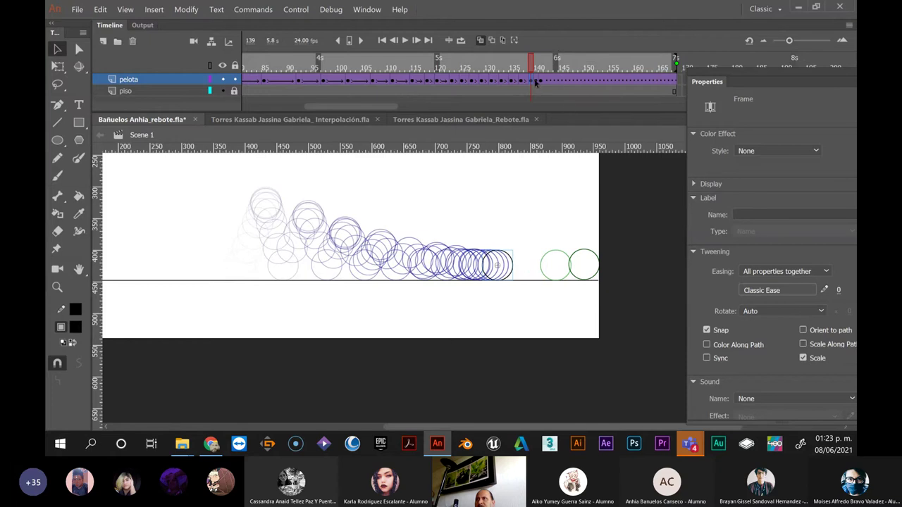
click(534, 81)
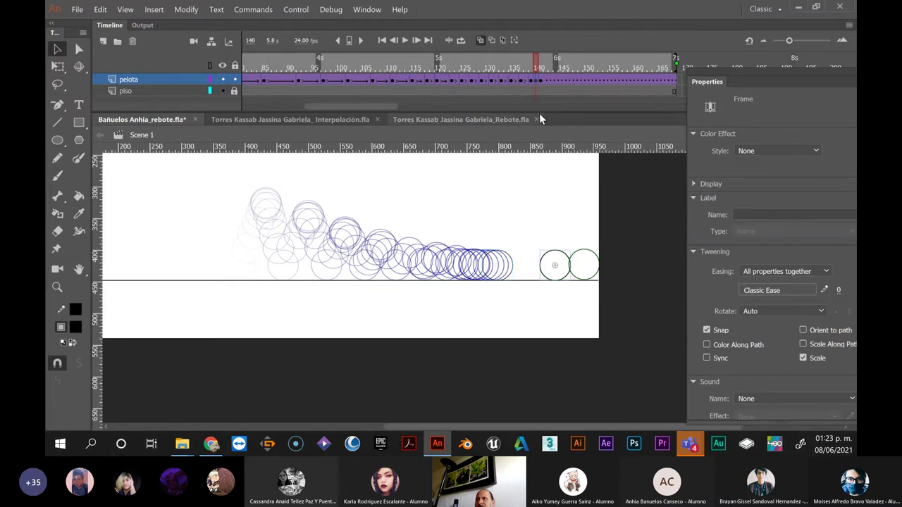
key(Left)
key(Left)
key(Left)
key(Left)
key(Left)
key(Left)
key(Left)
key(Left)
key(Left)
key(Left)
key(Left)
key(Left)
key(Left)
key(Left)
key(Left)
key(Left)
key(Left)
key(Left)
key(Left)
key(Left)
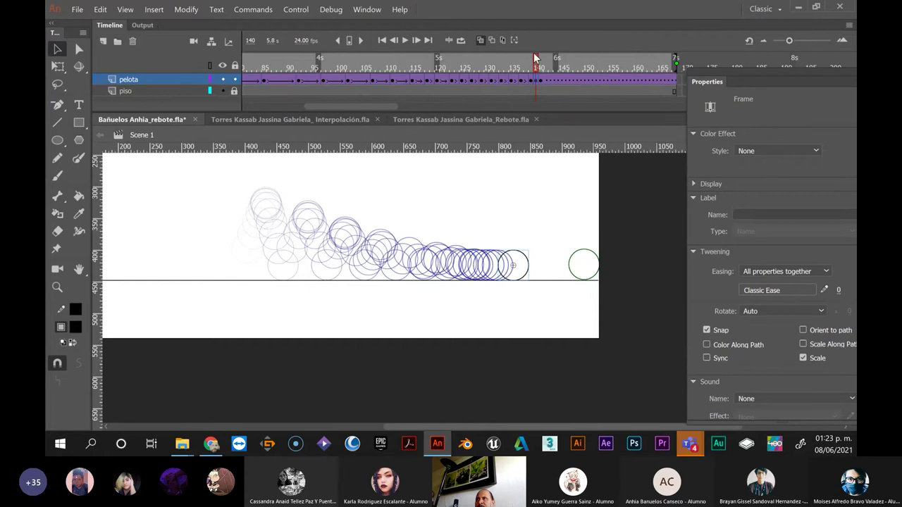
Clear the ball keyframes at frames 140 and 141
right_click(535, 83)
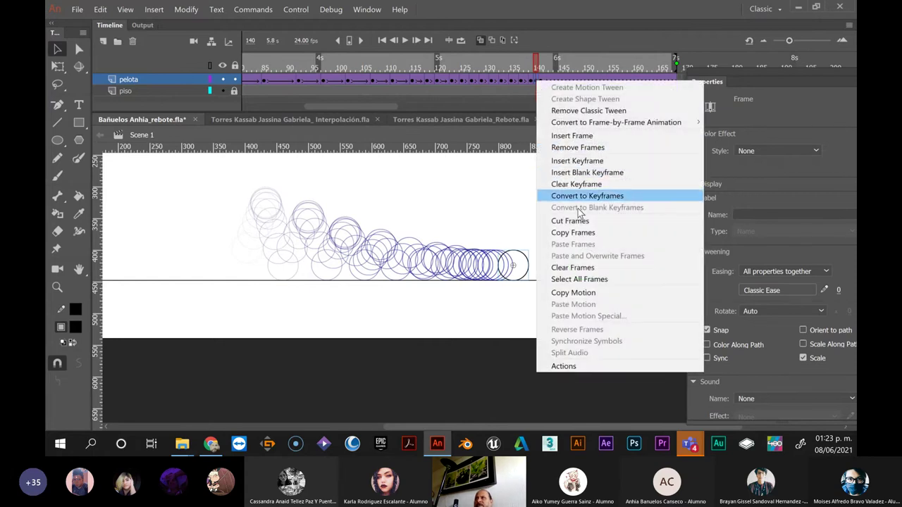
click(575, 184)
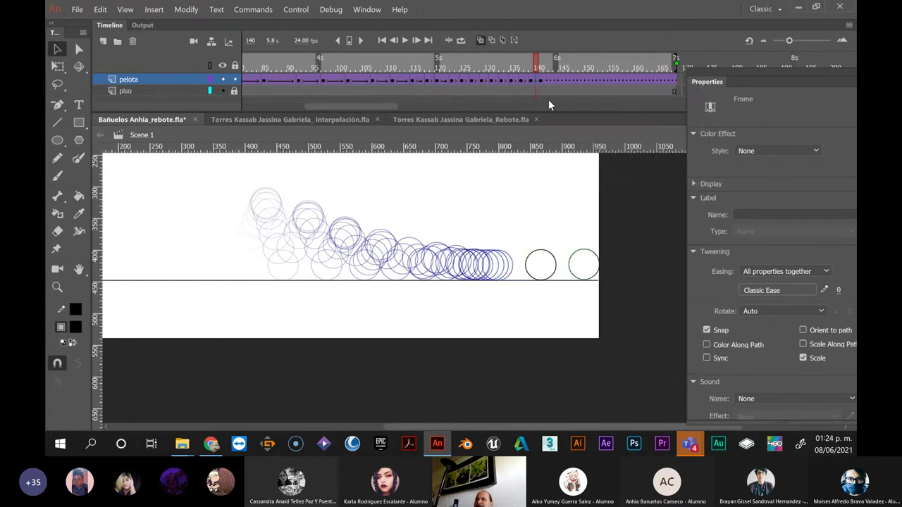
click(541, 82)
right_click(541, 80)
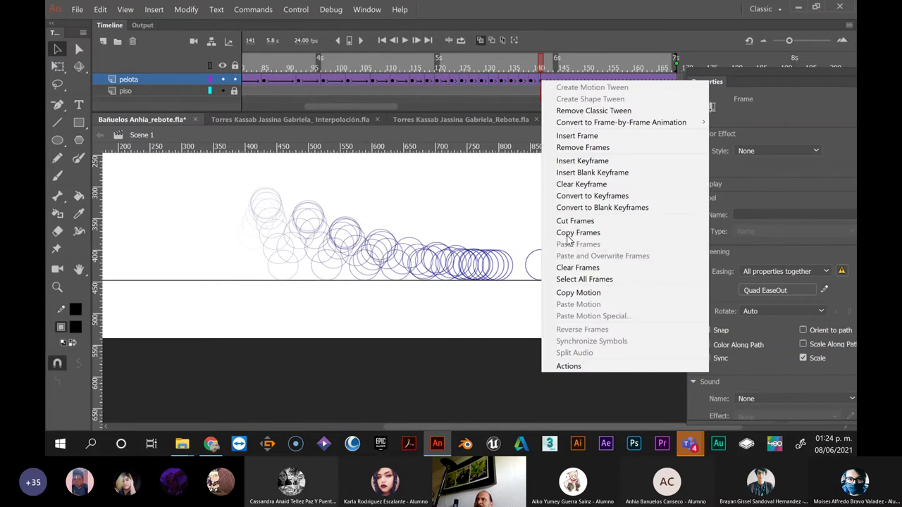
click(570, 186)
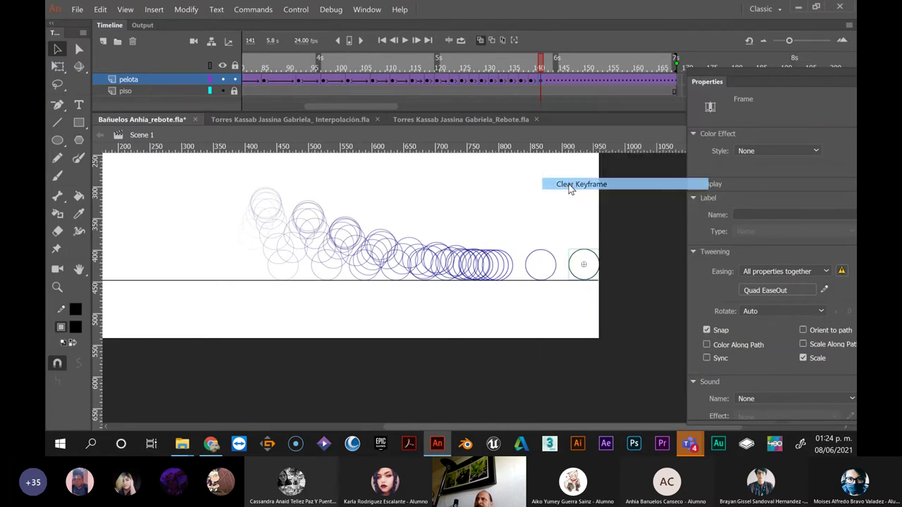
drag(380, 106, 402, 105)
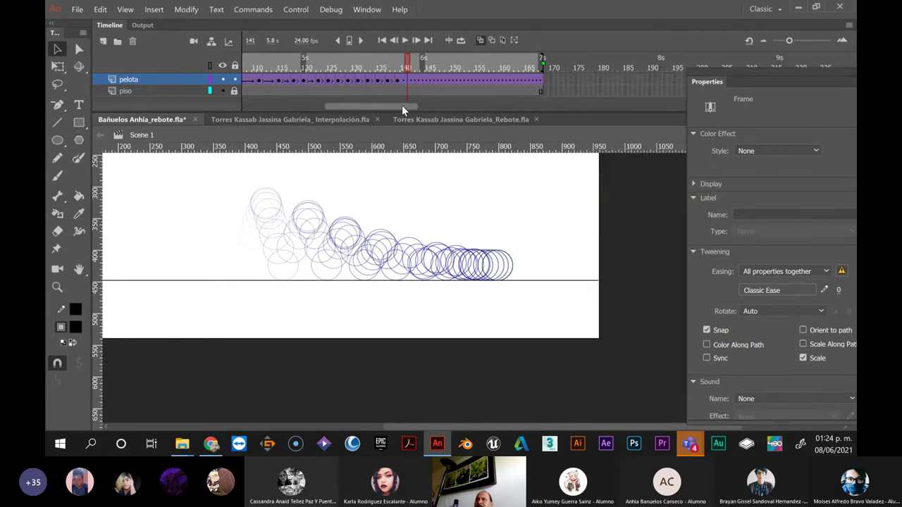
Drag the frame-168 ball right along the floor line to X 894.40
click(541, 82)
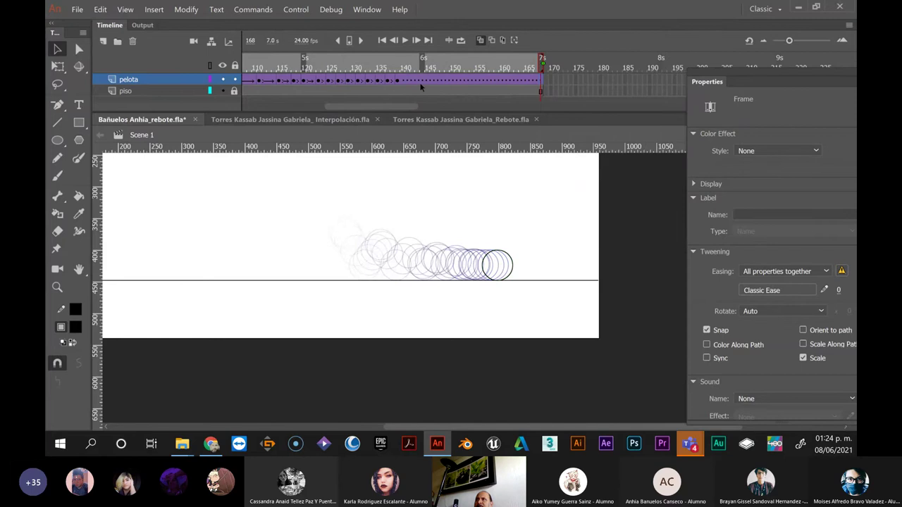
click(541, 81)
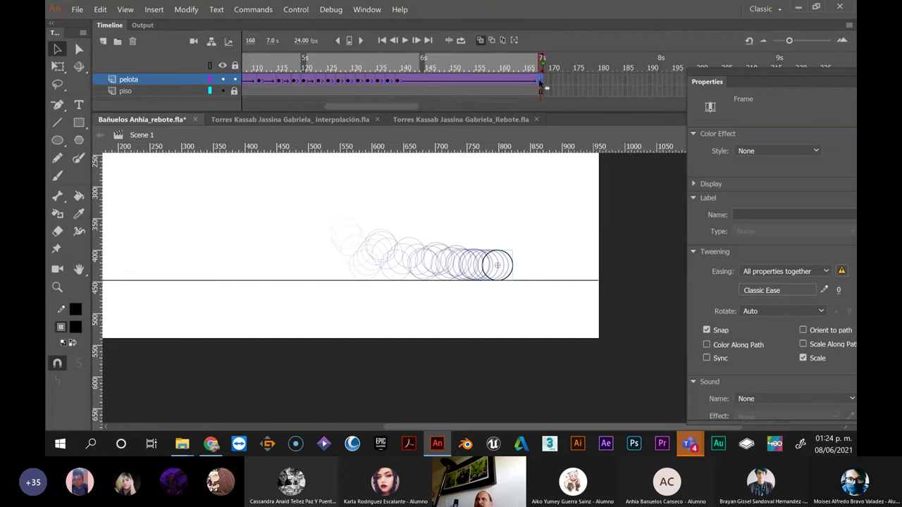
drag(515, 268, 576, 272)
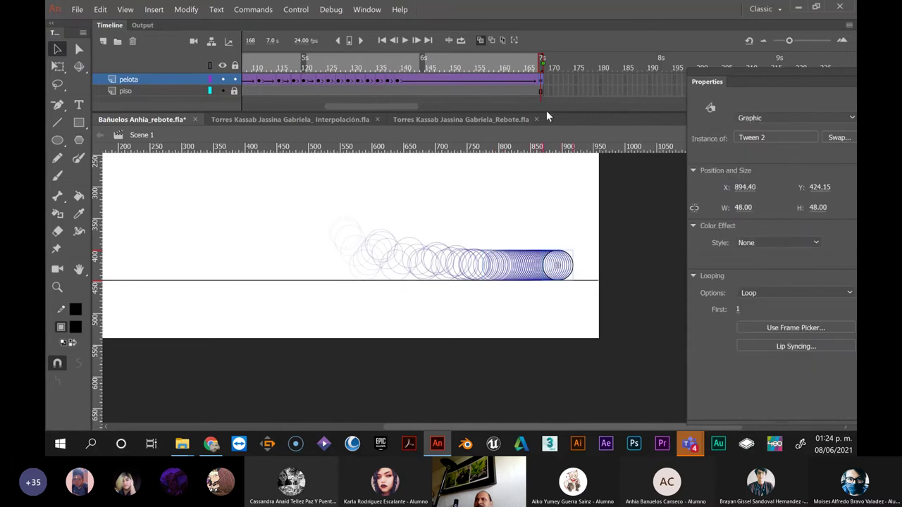
click(521, 81)
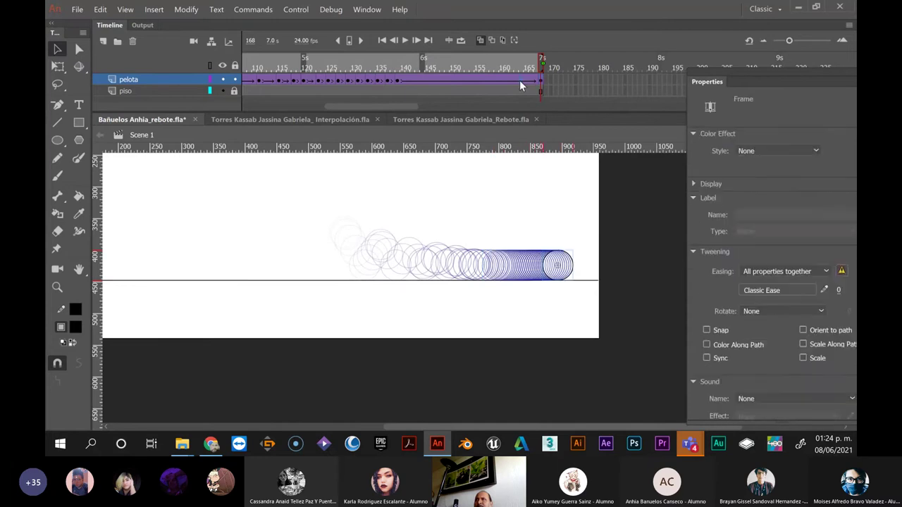
Apply a Cubic Ease Out to the last rolling tween and scrub back to check the motion
click(759, 290)
click(527, 345)
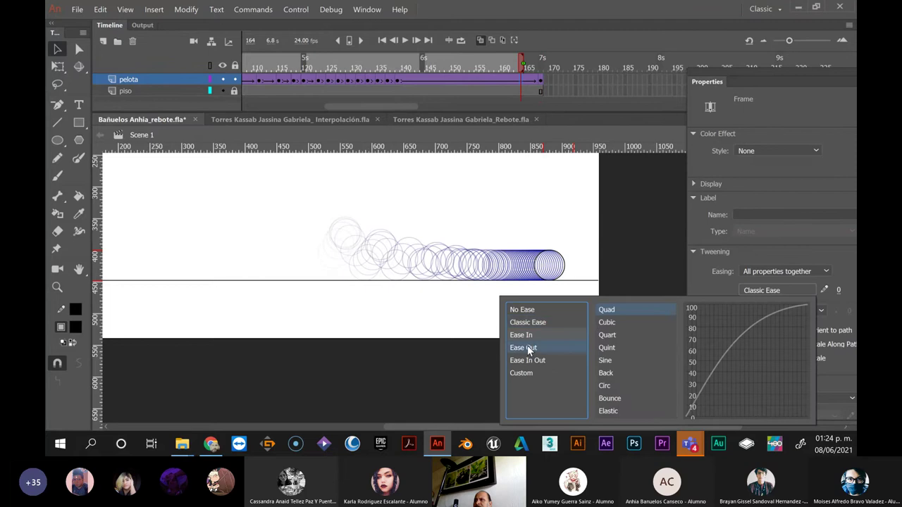
double_click(608, 322)
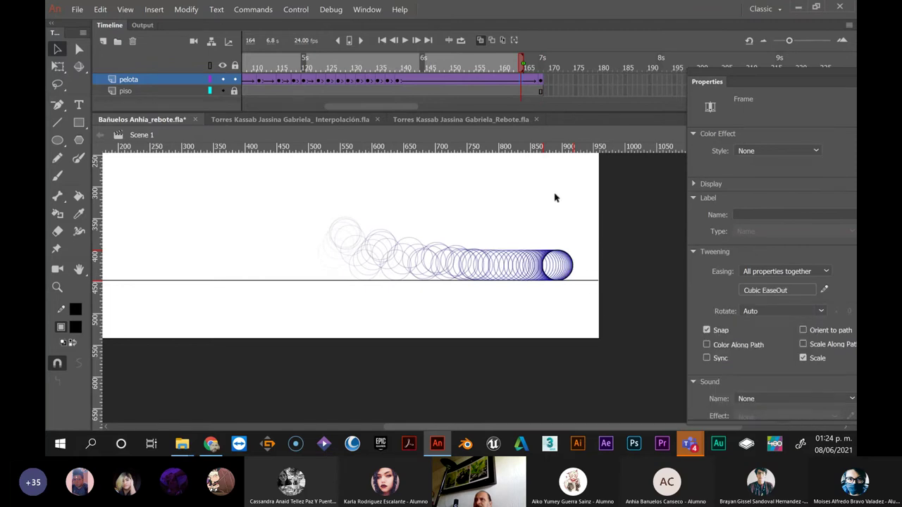
drag(304, 72, 537, 91)
key(ctrl+Return)
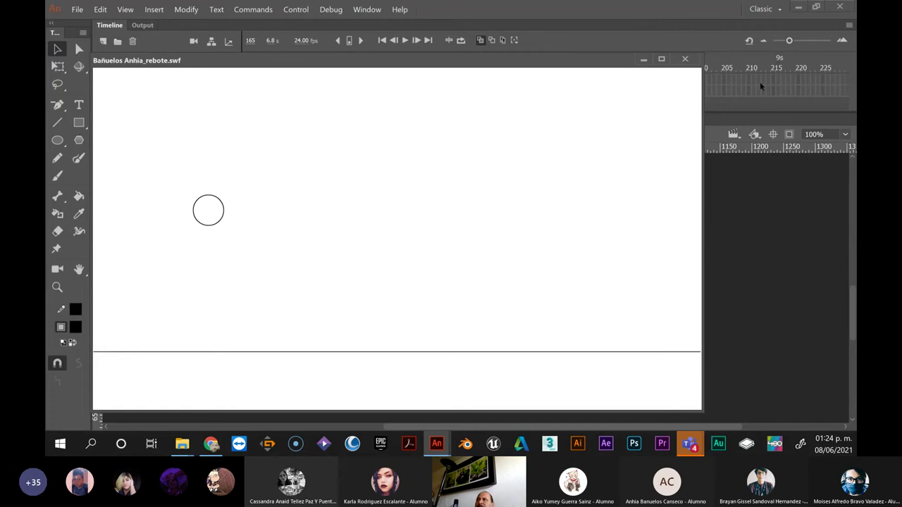
click(684, 61)
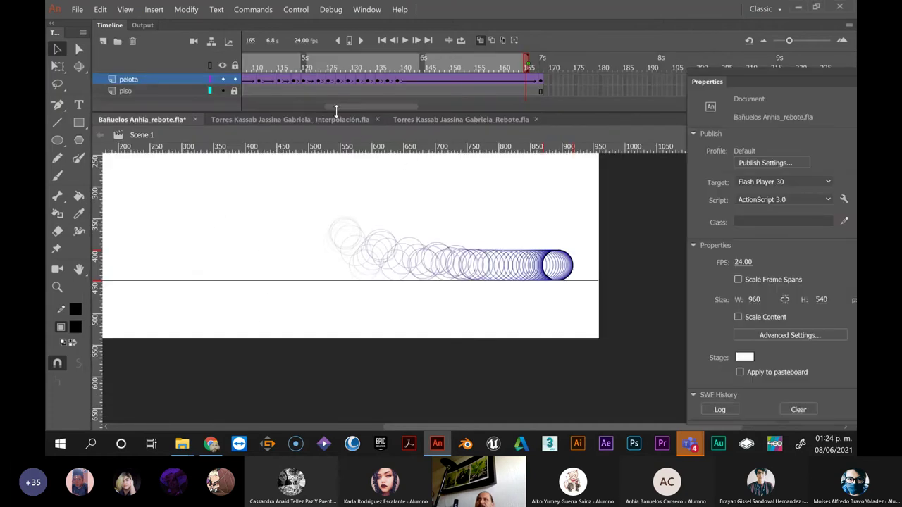
Insert a new layer above pelota and name it 'curvas'
drag(346, 104, 230, 101)
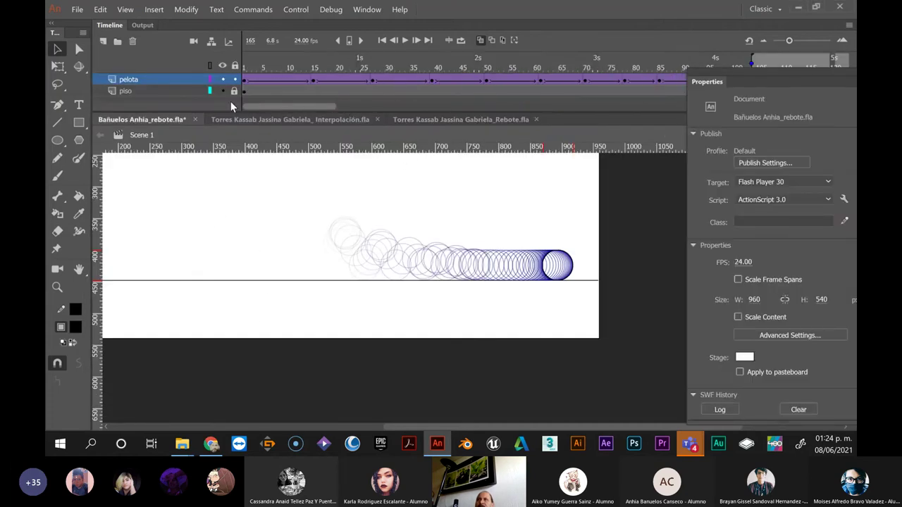
click(103, 41)
click(156, 79)
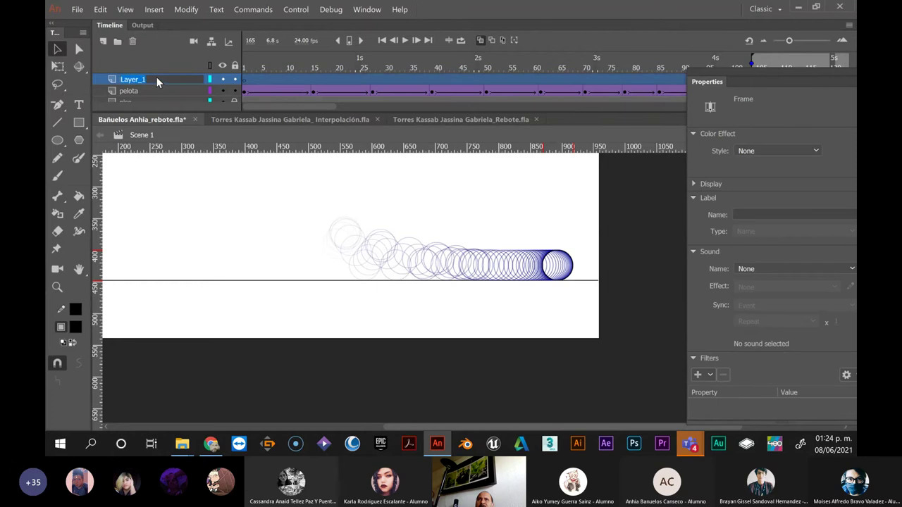
double_click(156, 79)
text(cu)
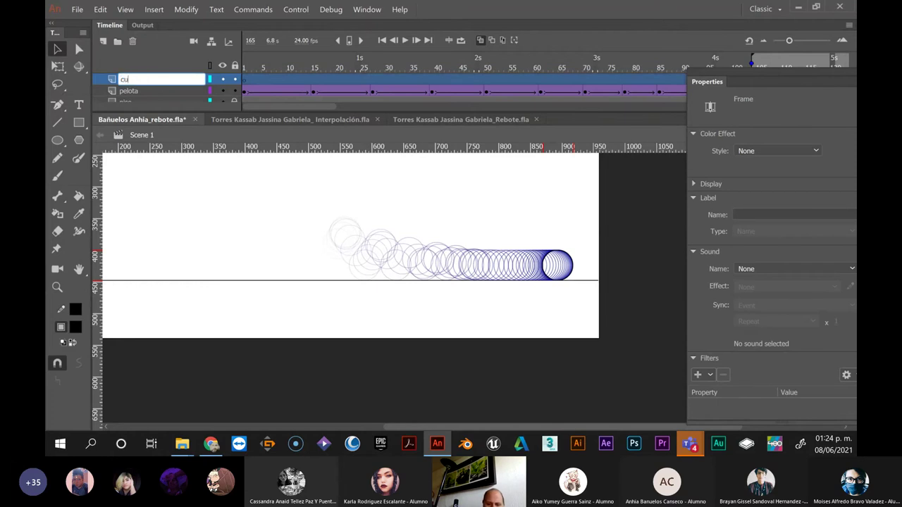
text(e)
text(rvas)
click(276, 203)
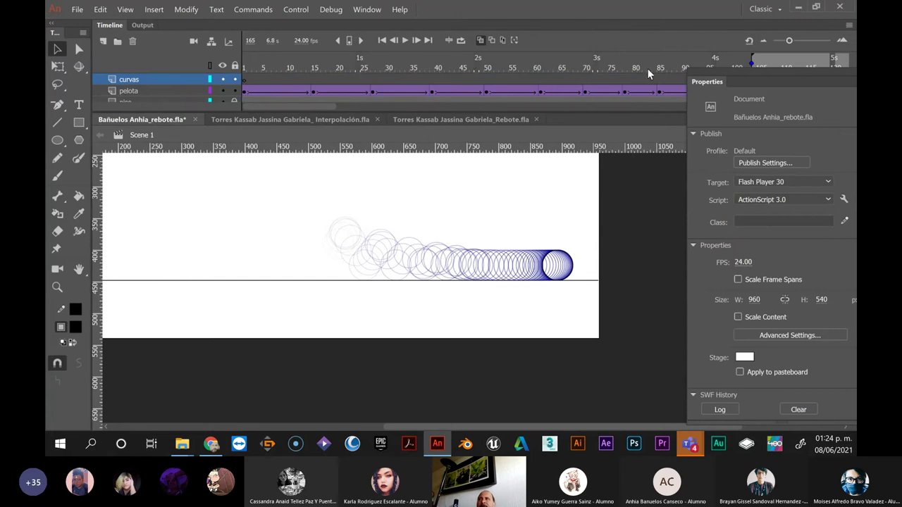
Toggle onion skinning off and on, zoom out the timeline, and widen the onion-skin range toward the start
click(480, 40)
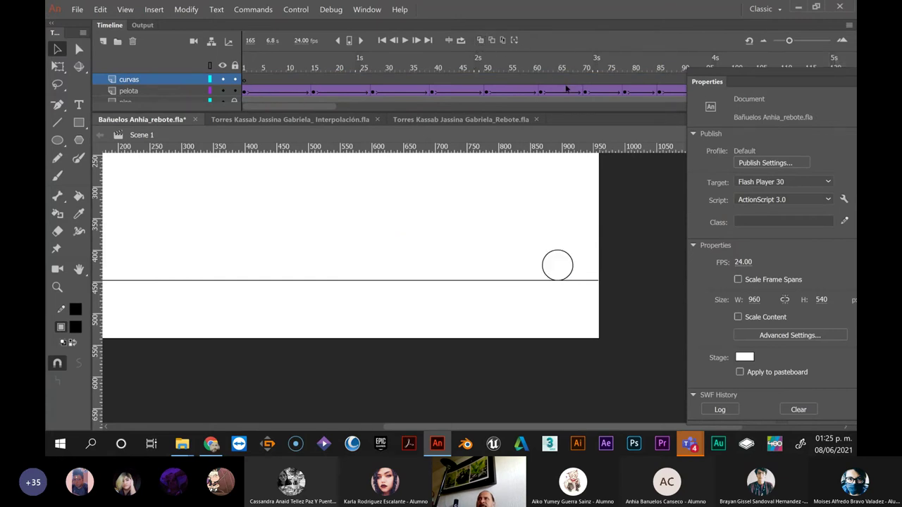
drag(789, 42, 768, 40)
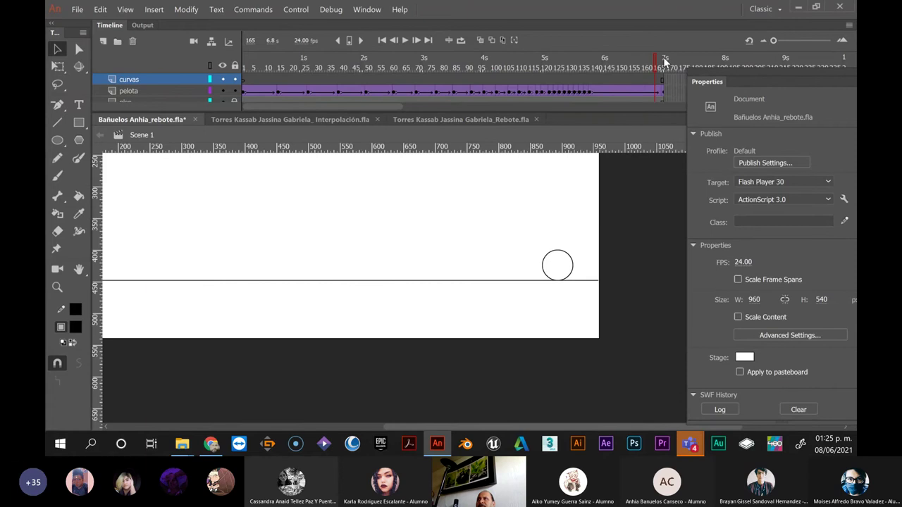
click(480, 40)
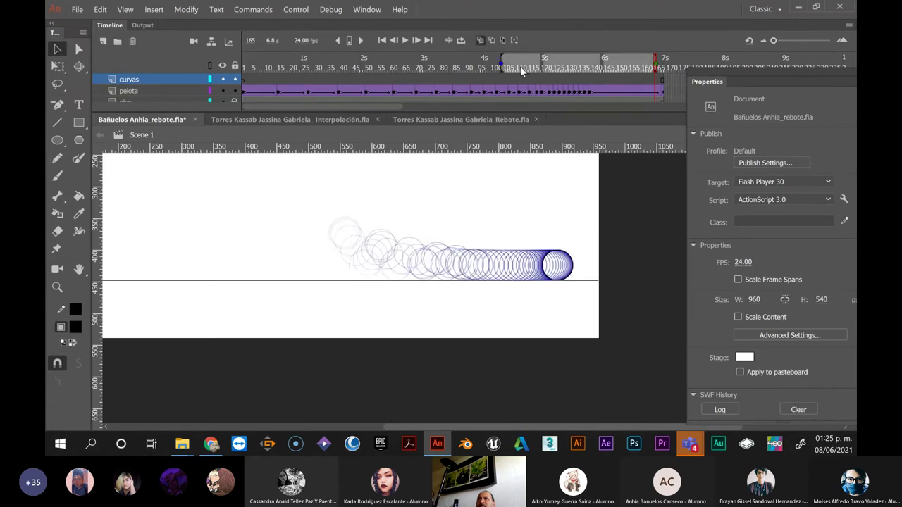
drag(502, 62, 107, 60)
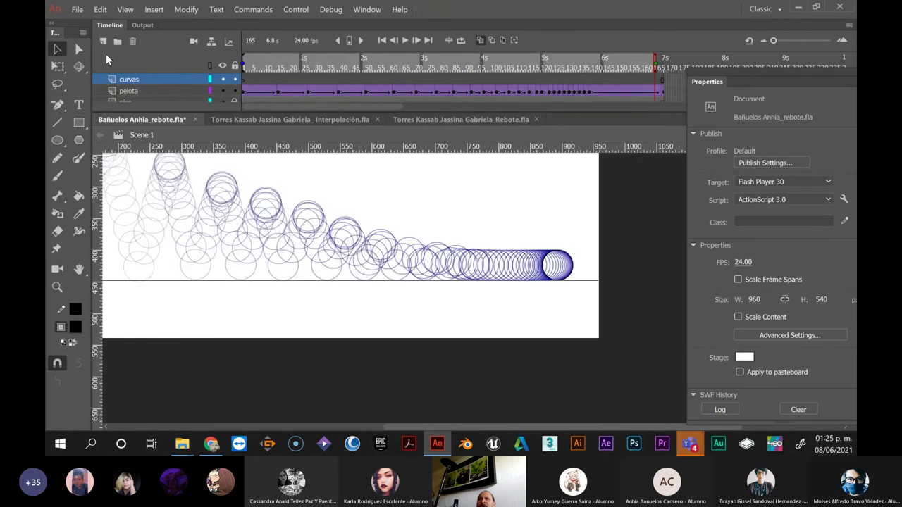
scroll(434, 278, left, 5)
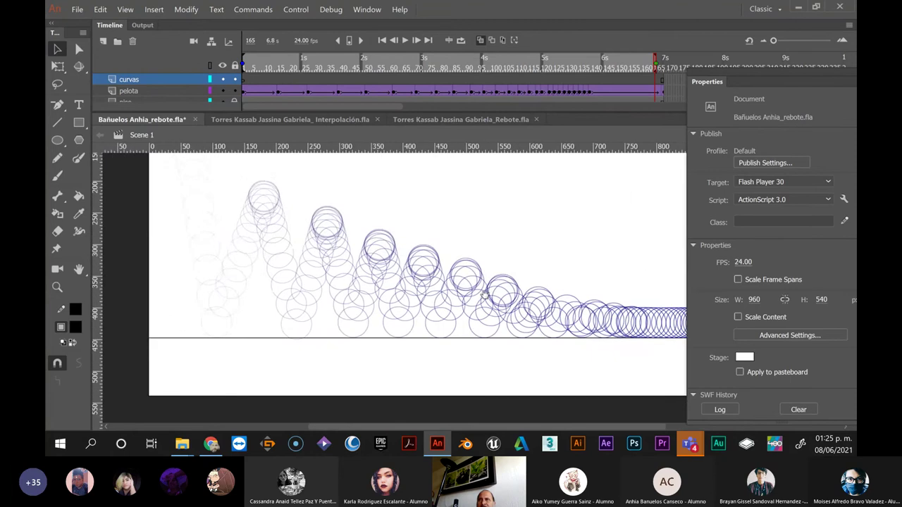
scroll(430, 261, up, 2)
Hide the ball drawings, return to frame 1 and stretch the onion-skin markers across the whole animation
click(223, 80)
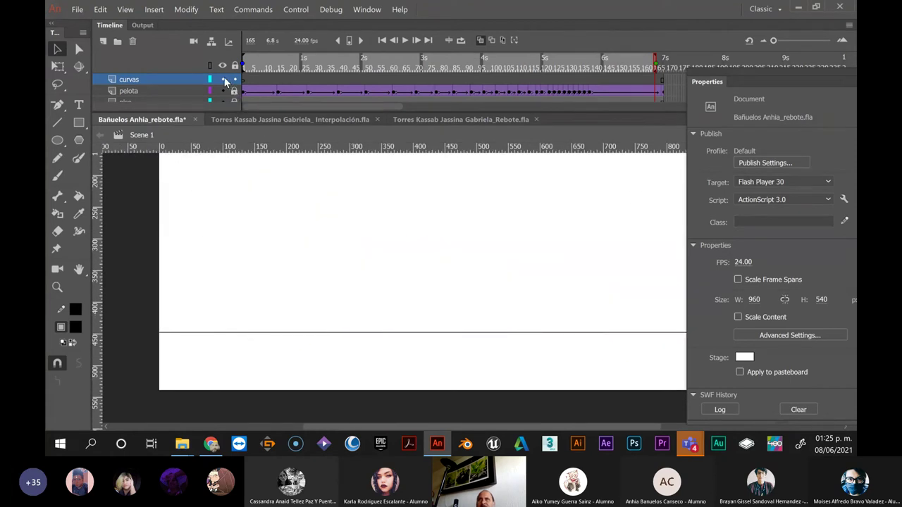
click(246, 91)
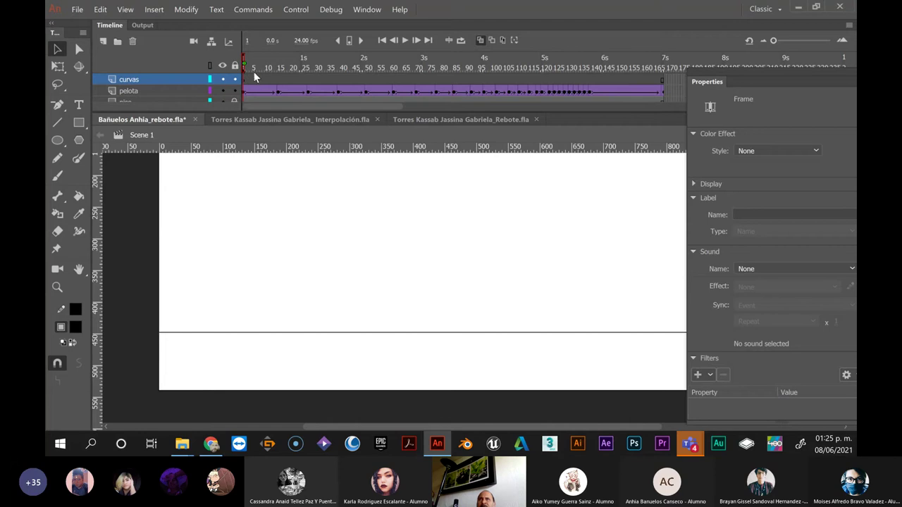
drag(243, 63, 664, 64)
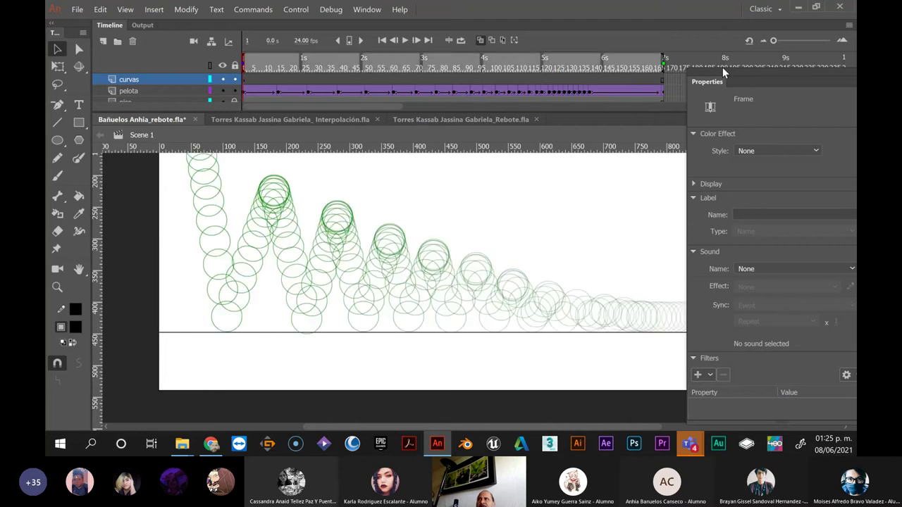
scroll(301, 163, up, 3)
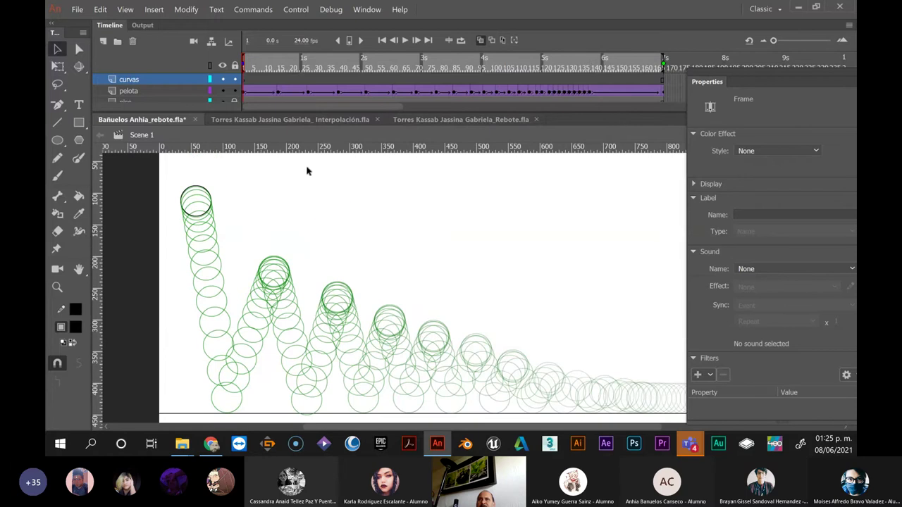
scroll(324, 180, down, 2)
scroll(326, 183, down, 1)
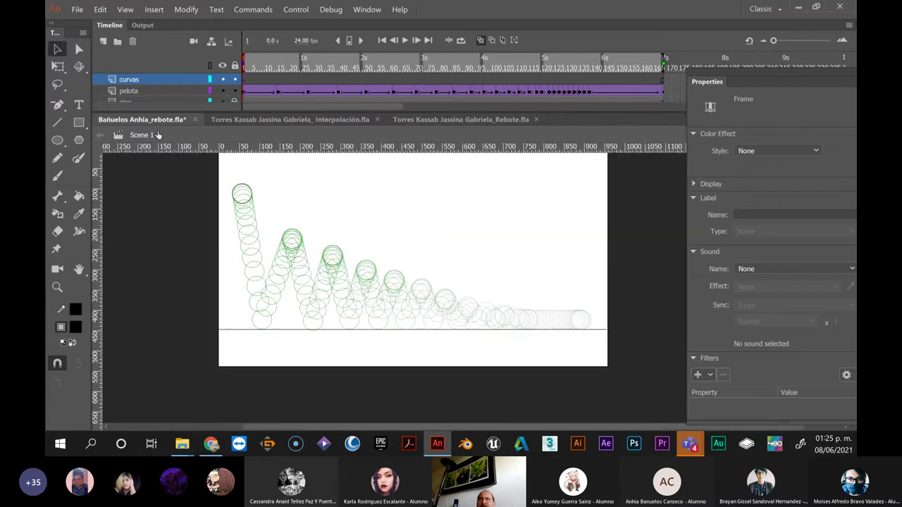
With the Pen Tool, draw lines from the top peak through the first three floor contacts
click(58, 120)
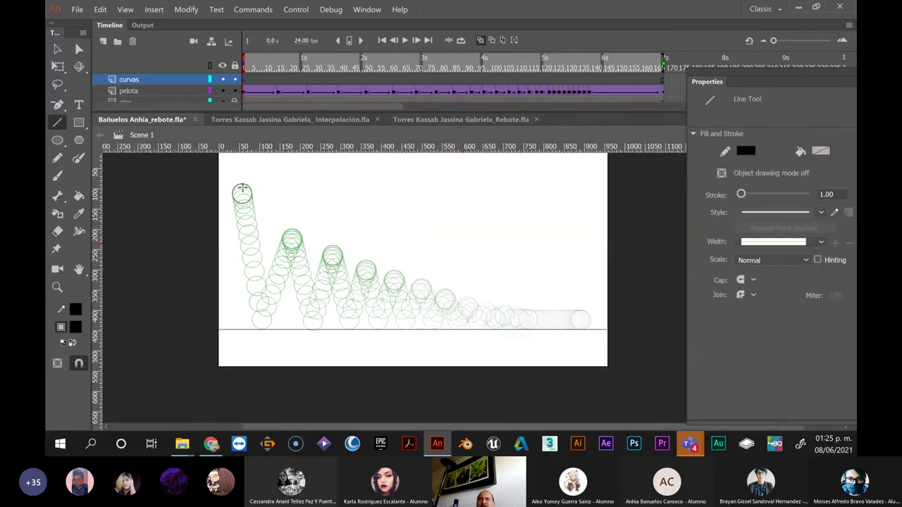
click(57, 105)
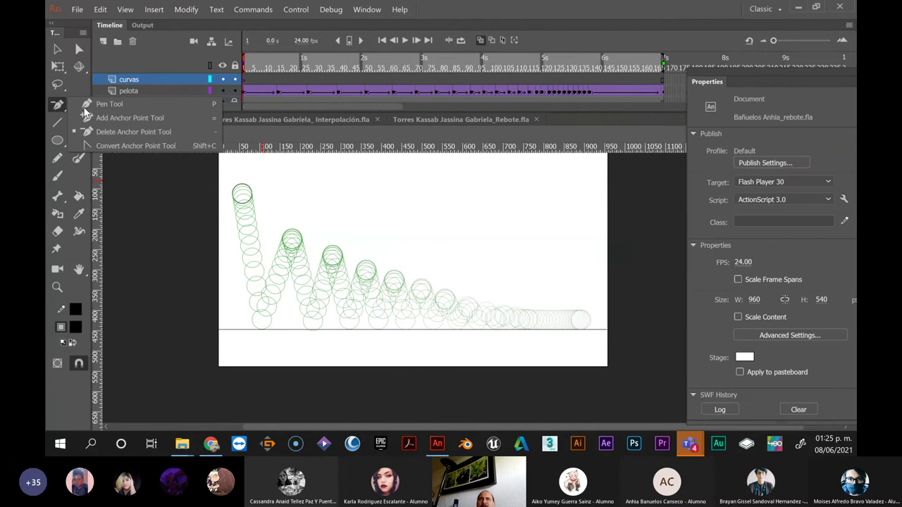
click(94, 103)
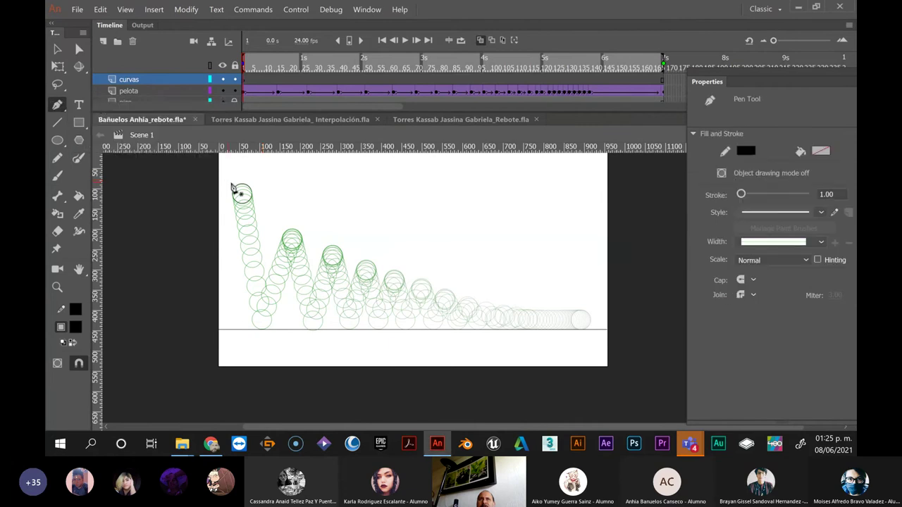
click(239, 184)
click(262, 328)
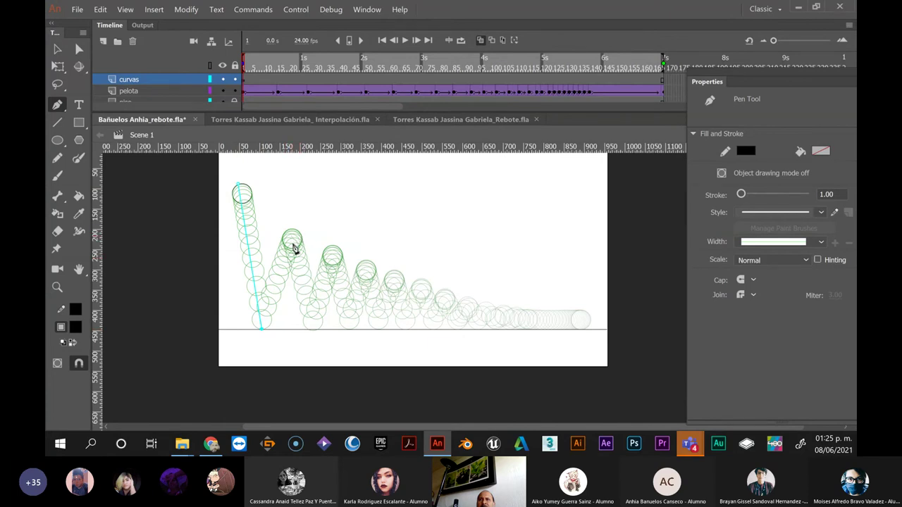
click(292, 240)
click(312, 329)
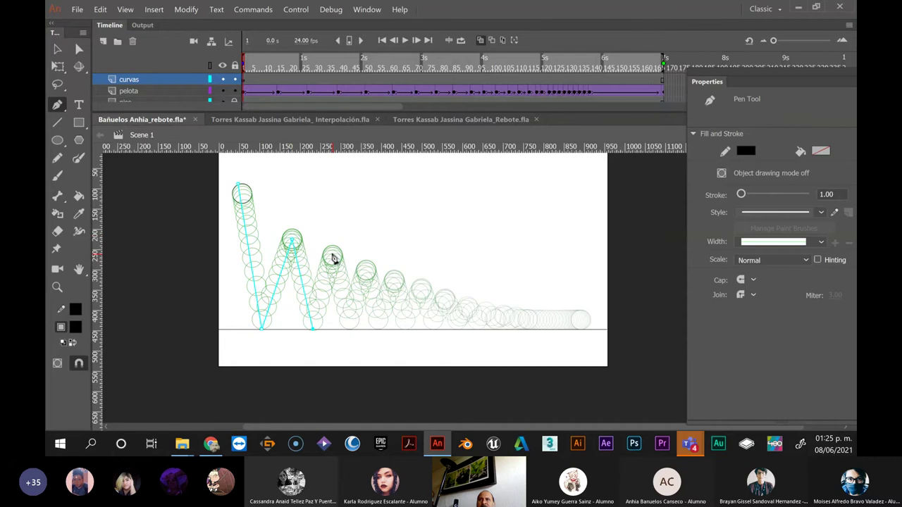
click(332, 255)
click(348, 329)
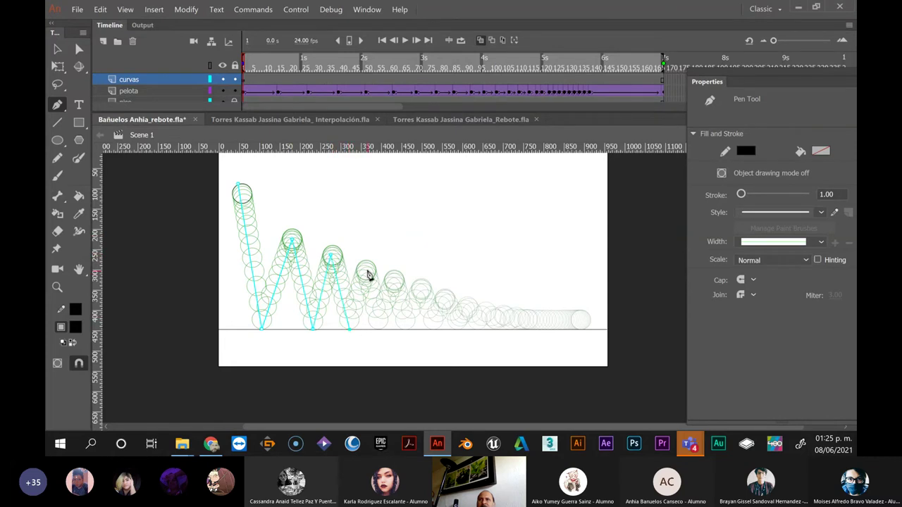
Continue the zigzag through the fourth and fifth bounces, ending toward the sixth peak
click(364, 269)
click(378, 329)
click(397, 278)
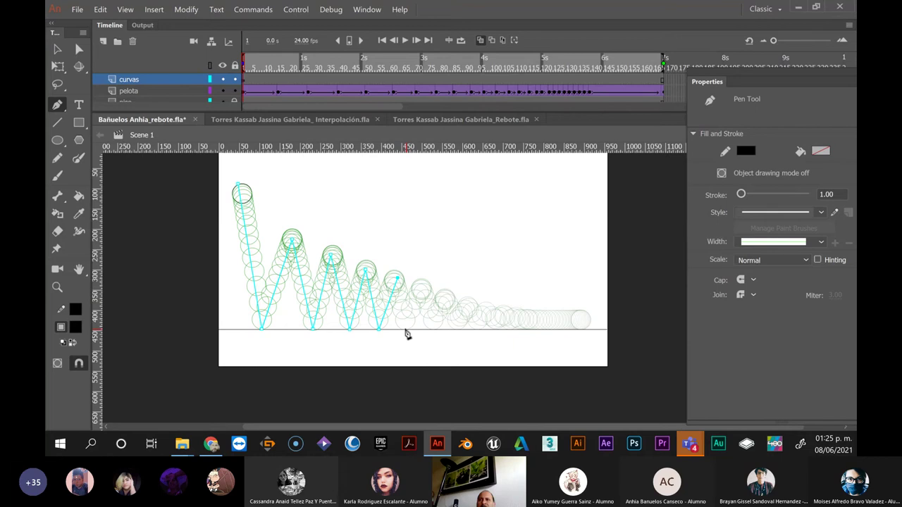
click(405, 329)
click(416, 289)
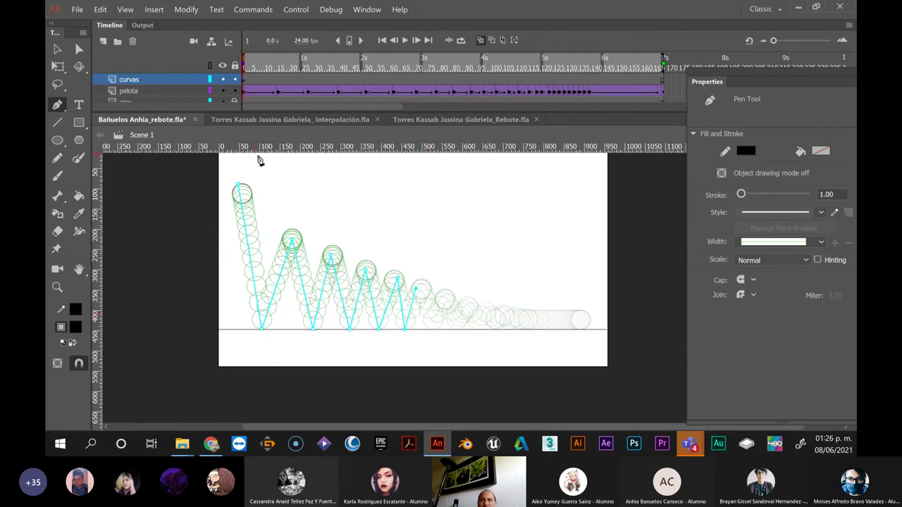
click(162, 113)
Try moving the path's last endpoint right, then undo it and return to the Pen Tool
key(v)
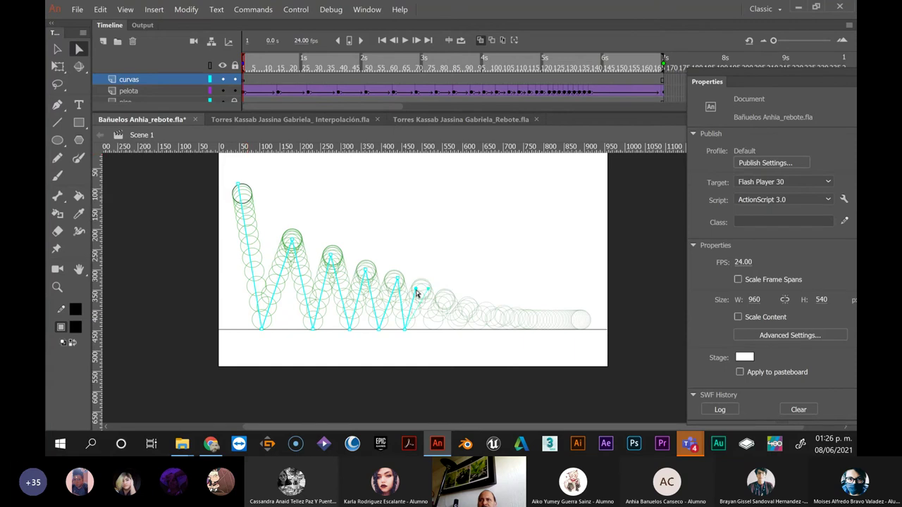
drag(417, 291, 445, 291)
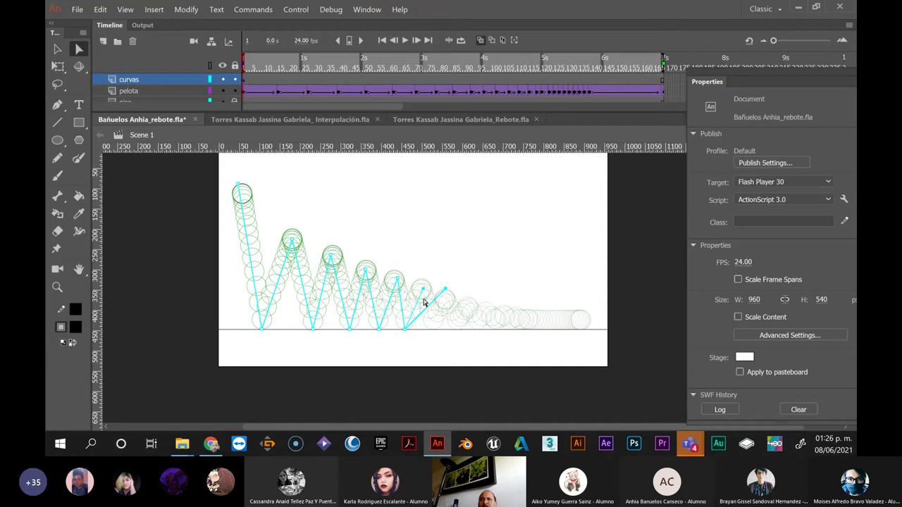
key(ctrl+z)
key(p)
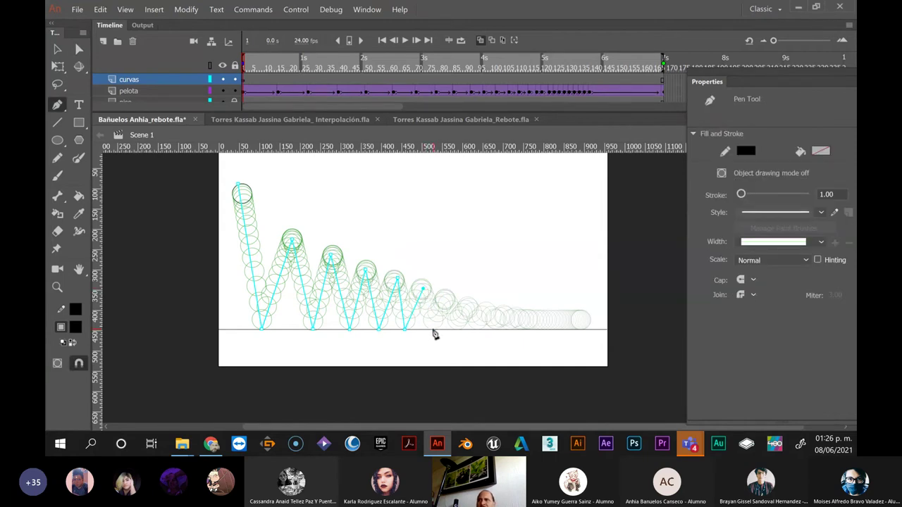
Extend the zigzag across the remaining small hops, ending with a last small rise
click(432, 328)
click(445, 299)
click(456, 330)
click(466, 305)
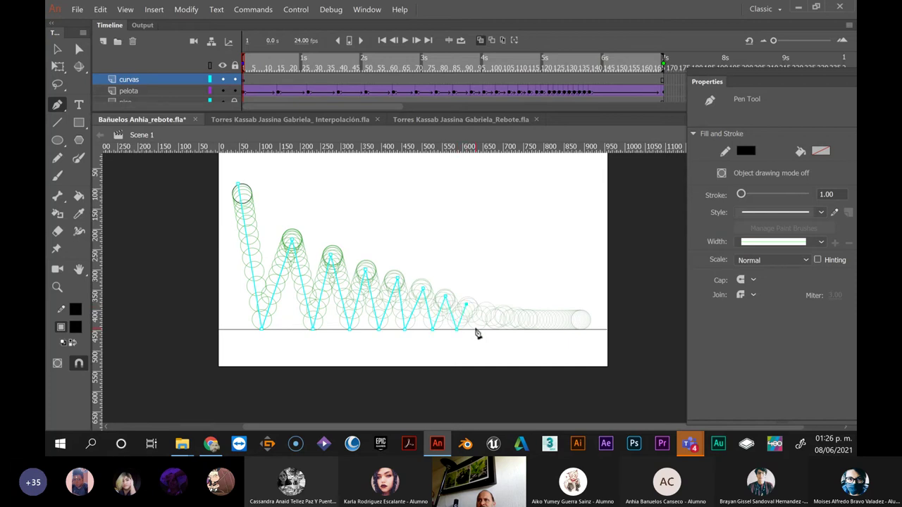
click(474, 329)
click(485, 305)
click(494, 329)
click(498, 310)
click(76, 49)
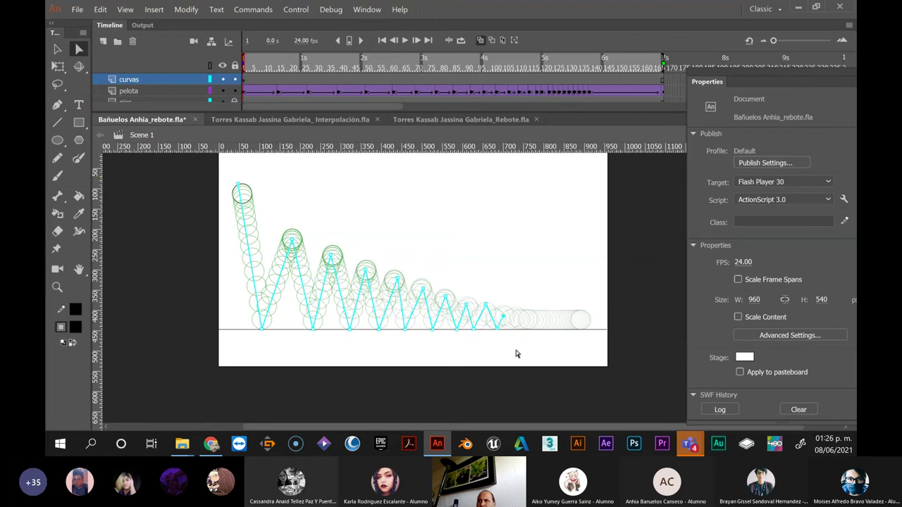
Nudge the last anchor up and left, then curve the first fall and second rise toward the balls
key(shift+Up)
key(shift+Up)
key(Left)
key(Left)
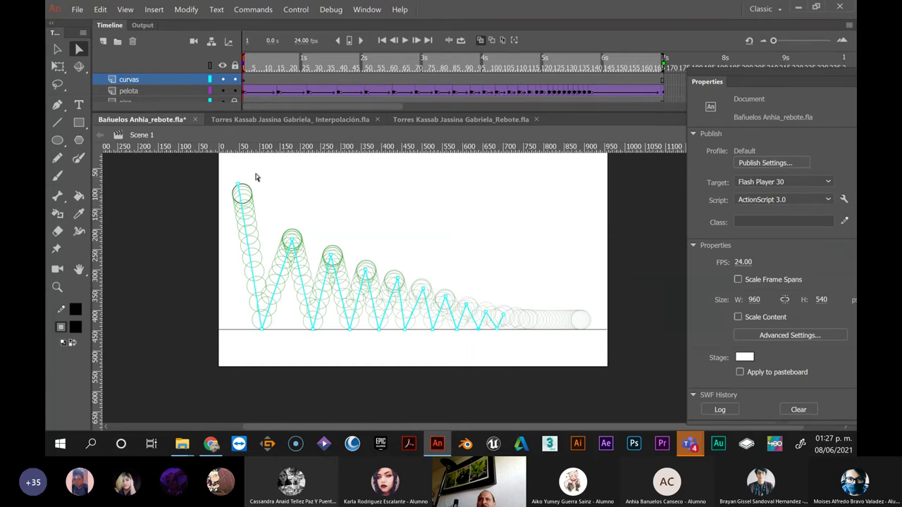
click(59, 51)
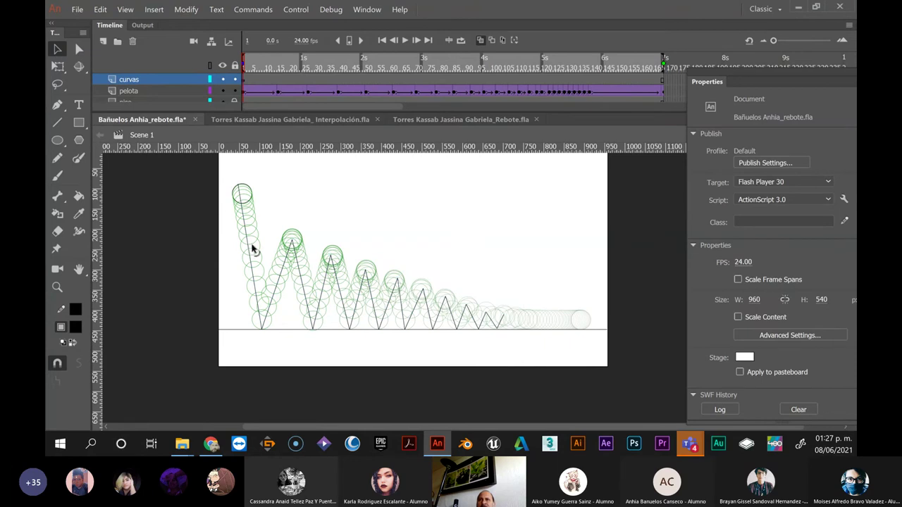
drag(251, 247, 252, 215)
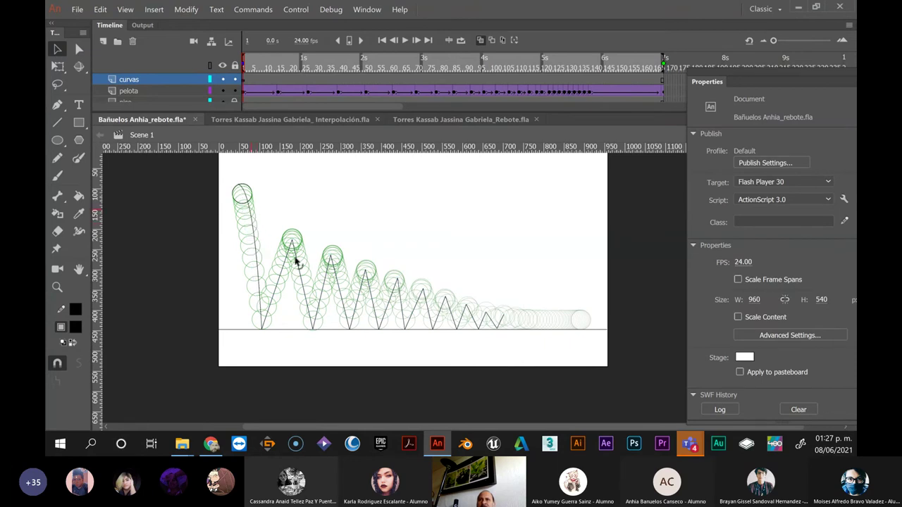
drag(286, 260, 302, 255)
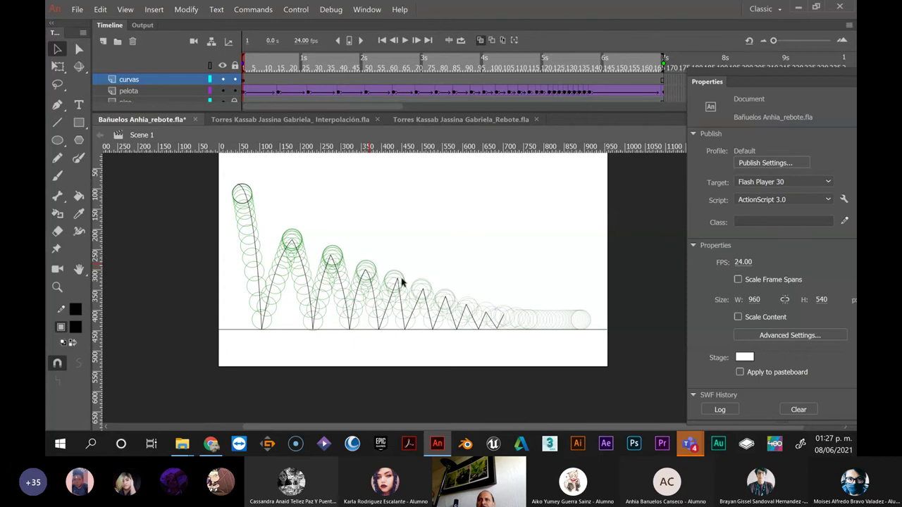
click(79, 49)
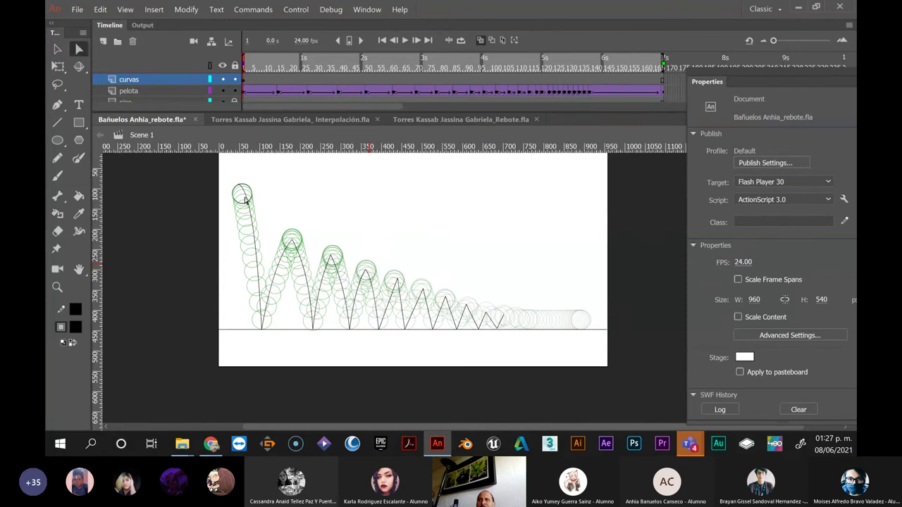
Nudge the fifth peak's anchor left and reshape the descending curve after the fifth bounce
click(398, 282)
right_click(396, 280)
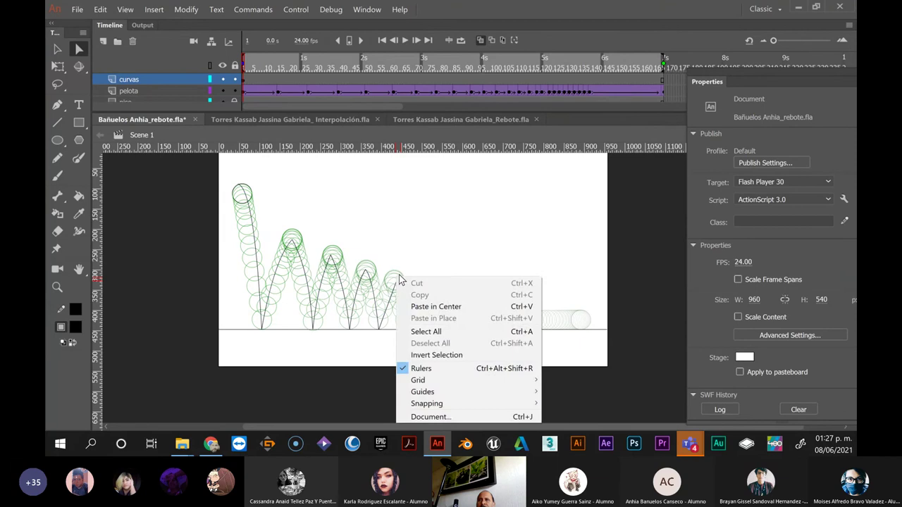
click(401, 275)
click(394, 279)
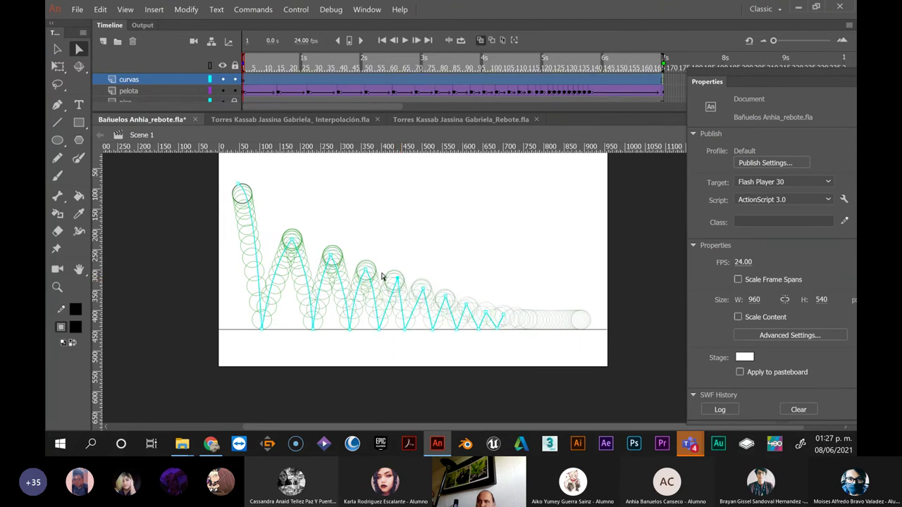
key(Left)
key(Left)
key(Left)
key(Left)
key(v)
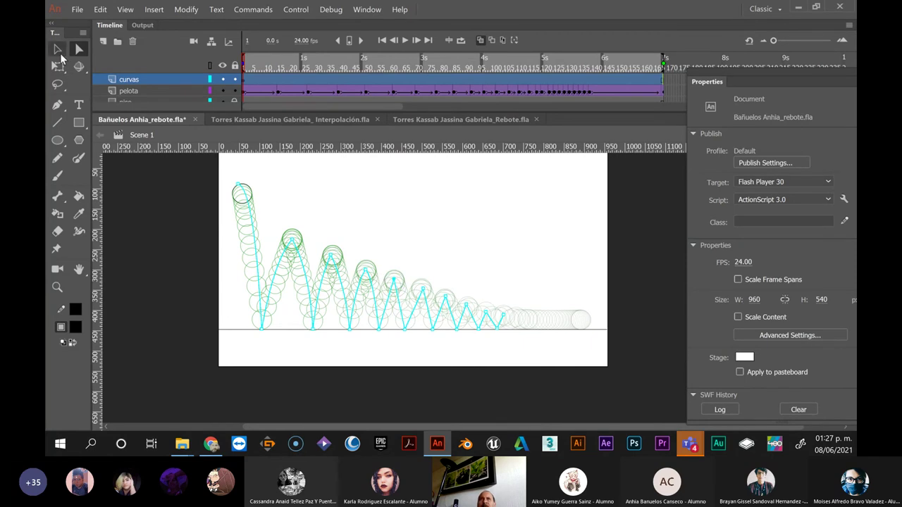
click(392, 309)
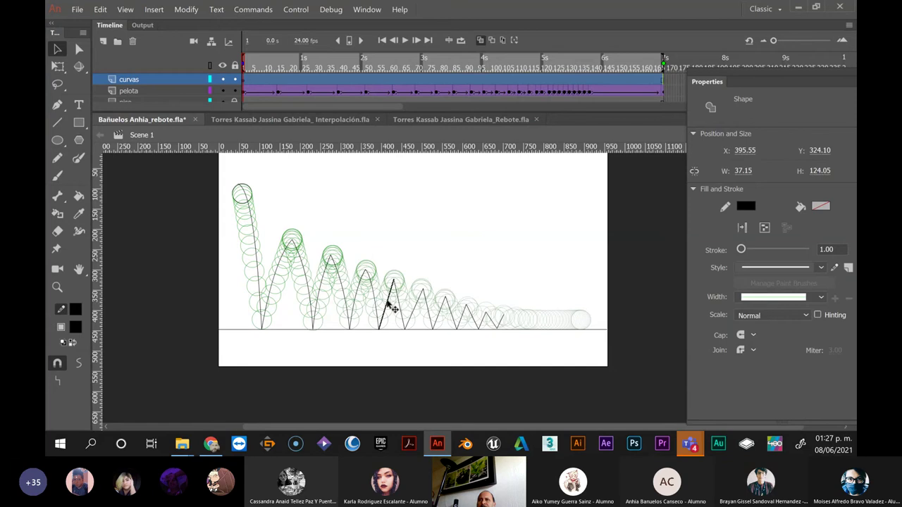
click(392, 312)
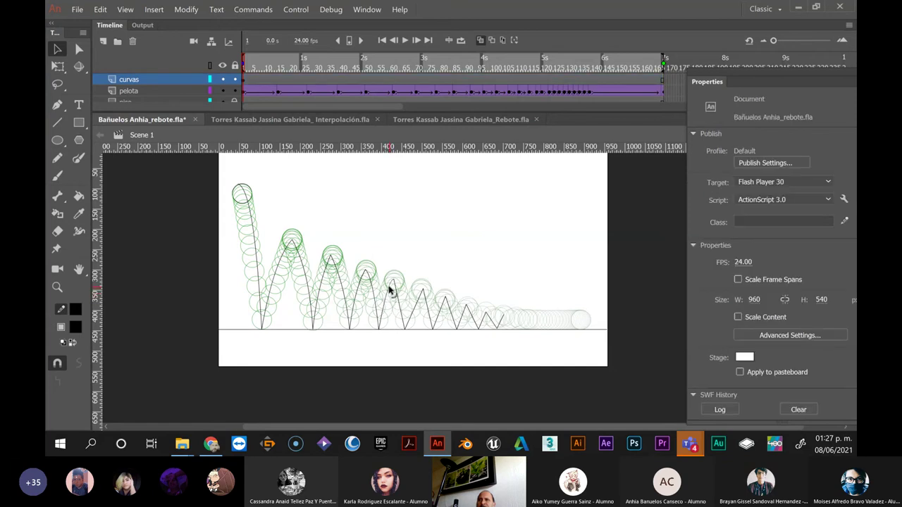
drag(399, 296, 401, 299)
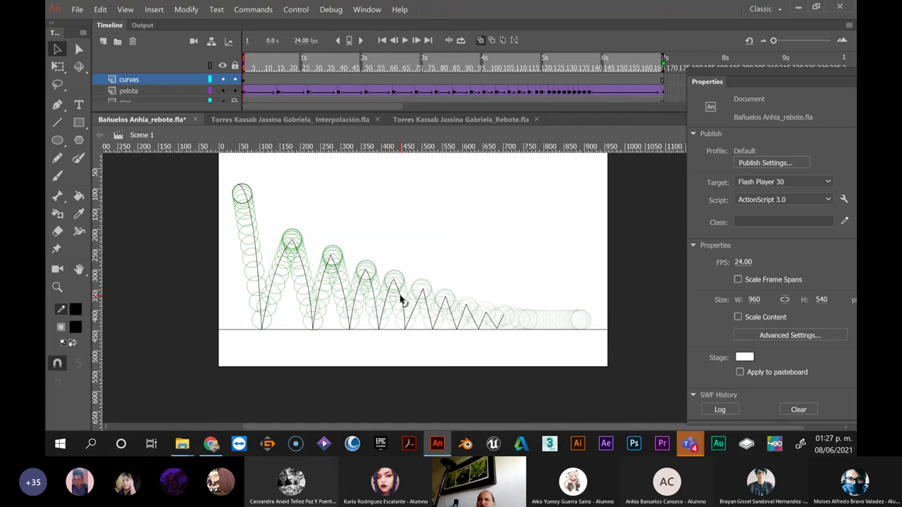
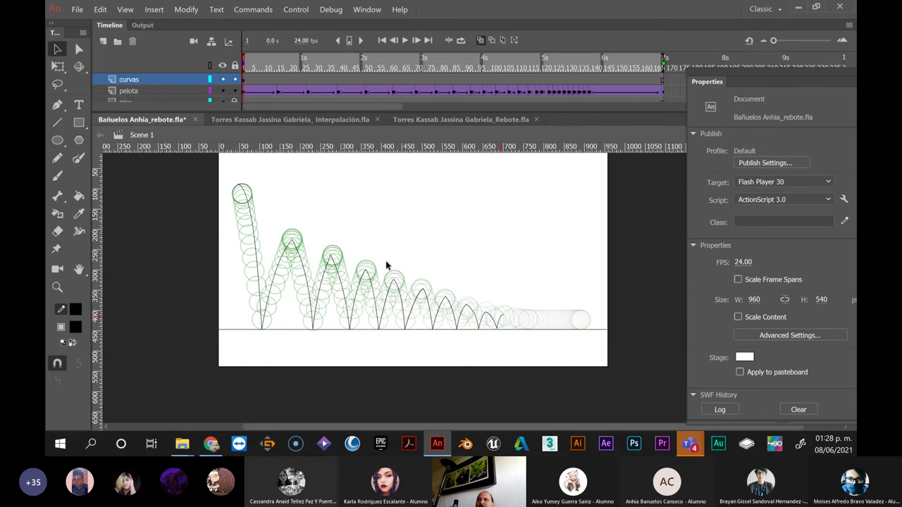
With the Selection tool active, run a test movie of the bouncing ball, then close it
click(57, 50)
key(ctrl+Return)
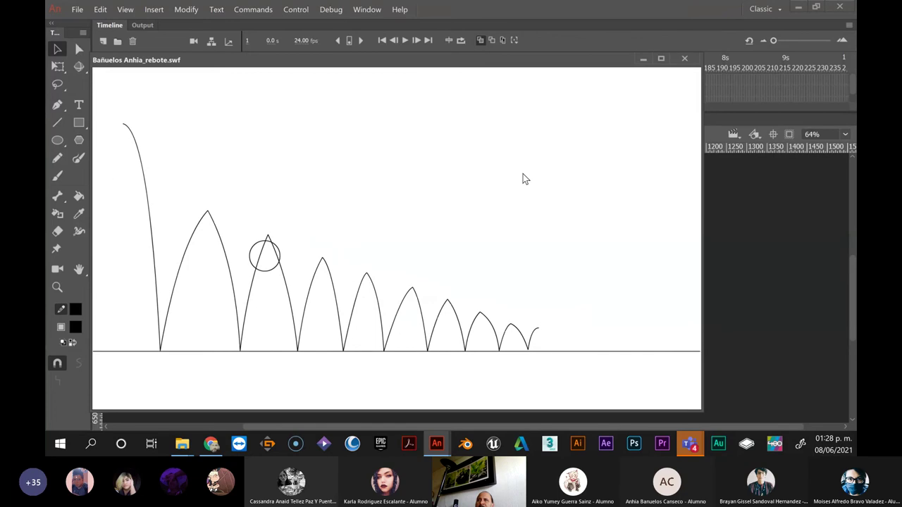
click(685, 59)
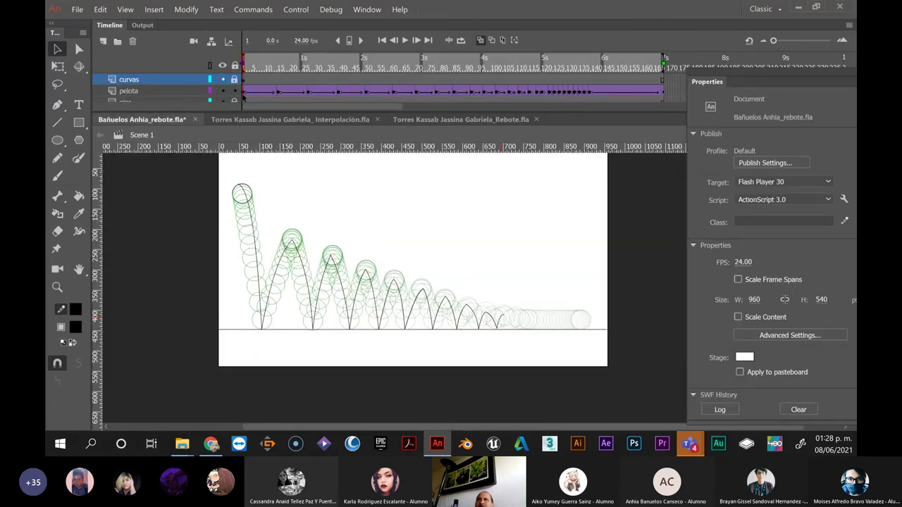
Check the easing on the pelota tween at frames 8 and 16, selecting the ball at frame 8
click(243, 92)
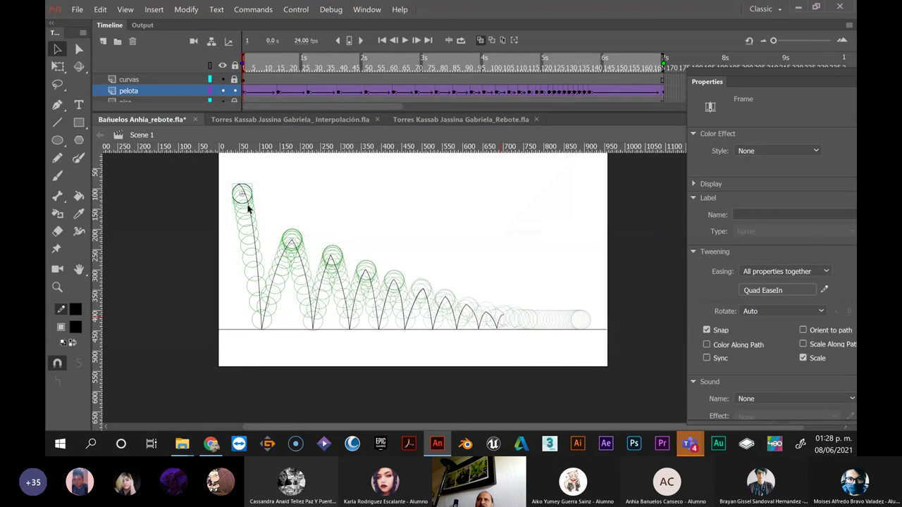
click(280, 94)
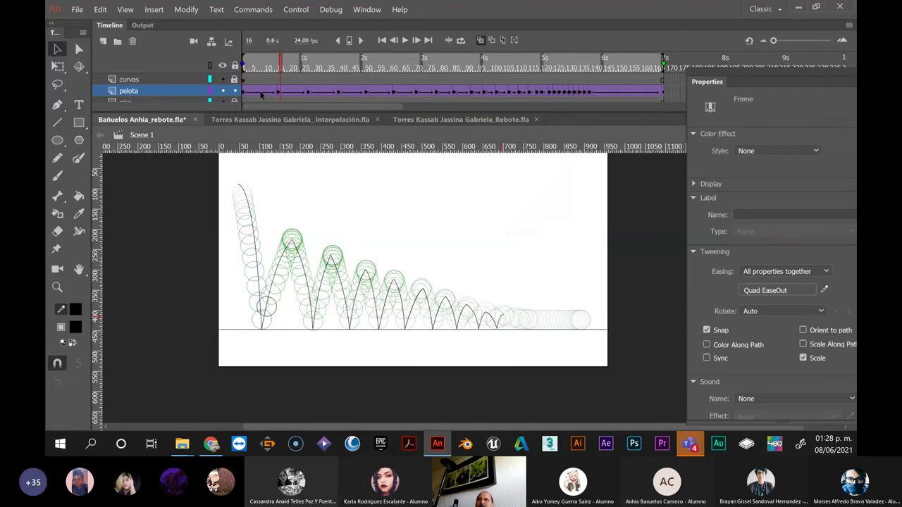
click(260, 93)
click(258, 93)
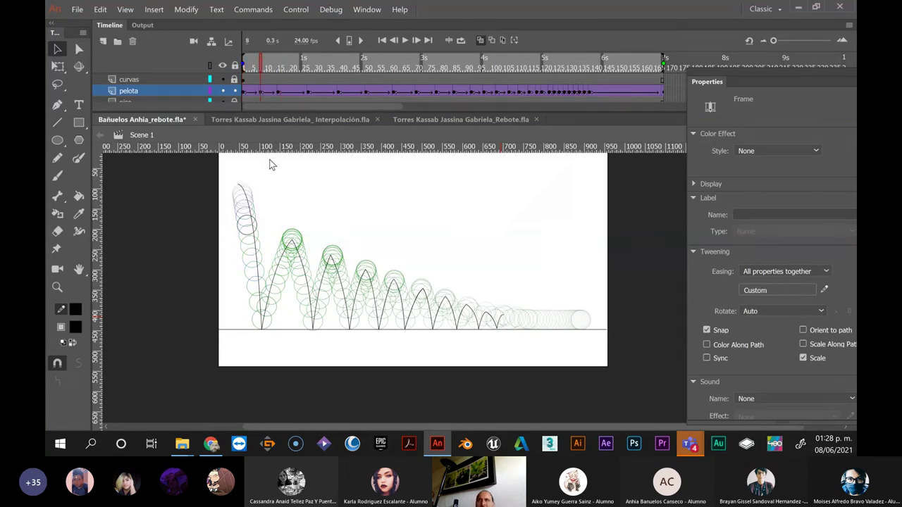
click(262, 230)
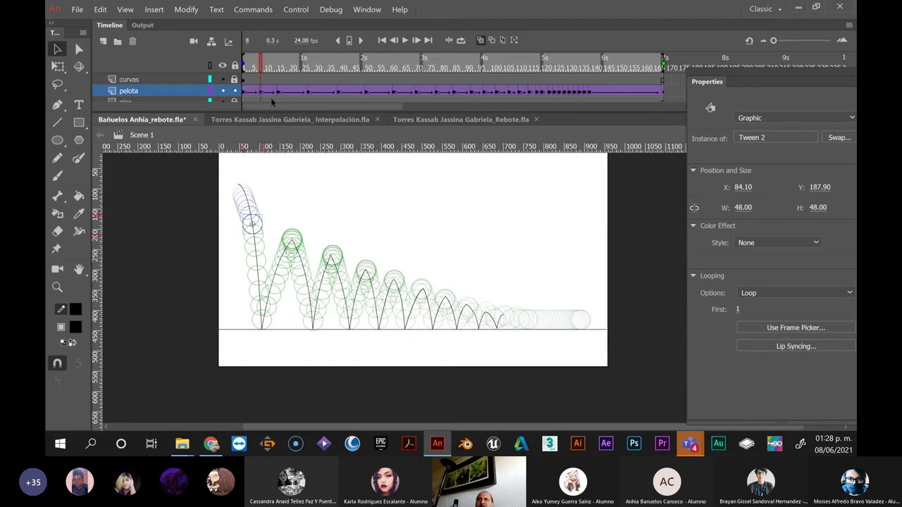
Nudge the ball at frame 20 down-right onto the second arc, then check easing at frames 32 and 44
click(292, 92)
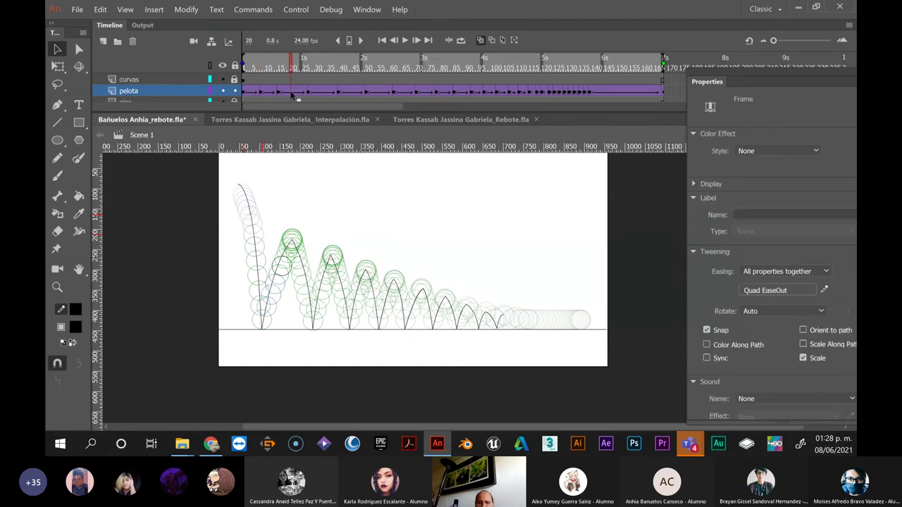
click(286, 261)
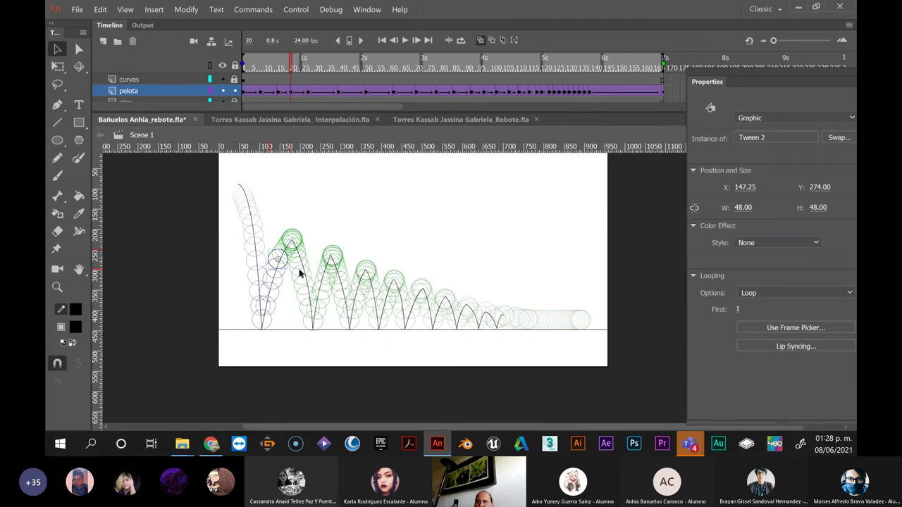
drag(299, 272, 298, 272)
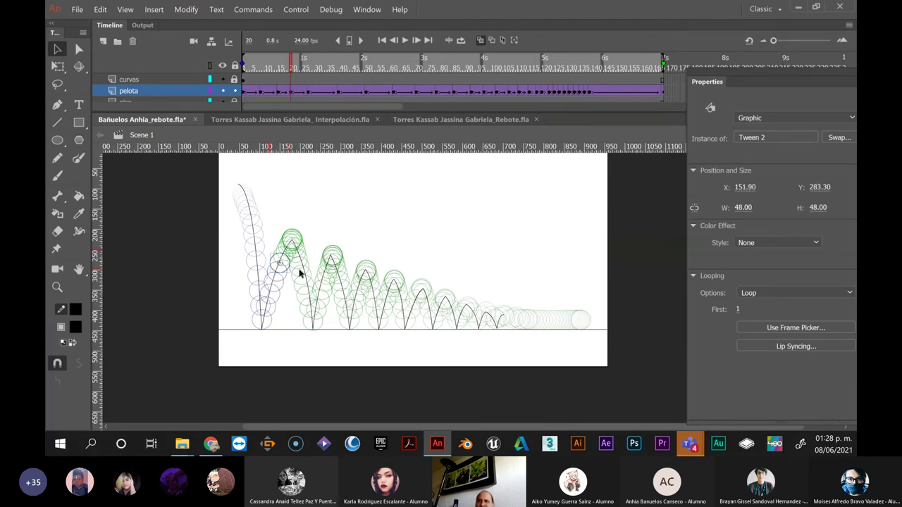
click(320, 93)
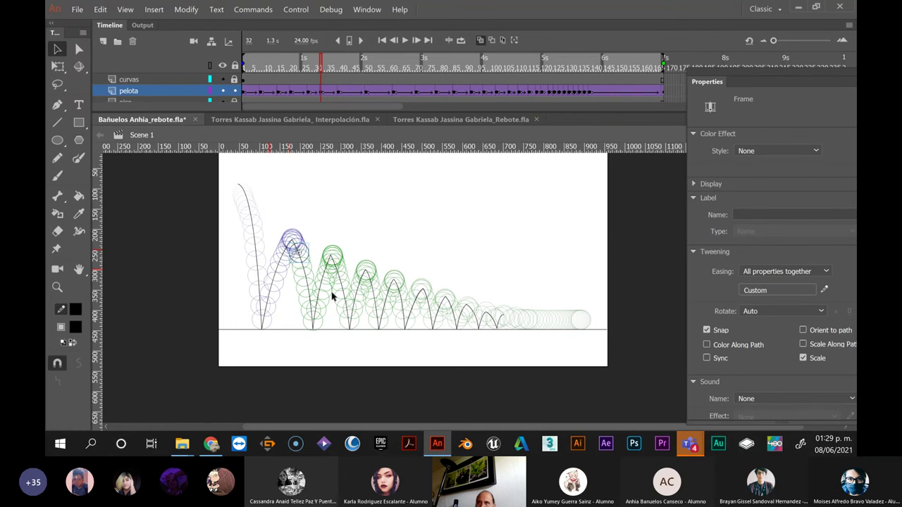
click(346, 96)
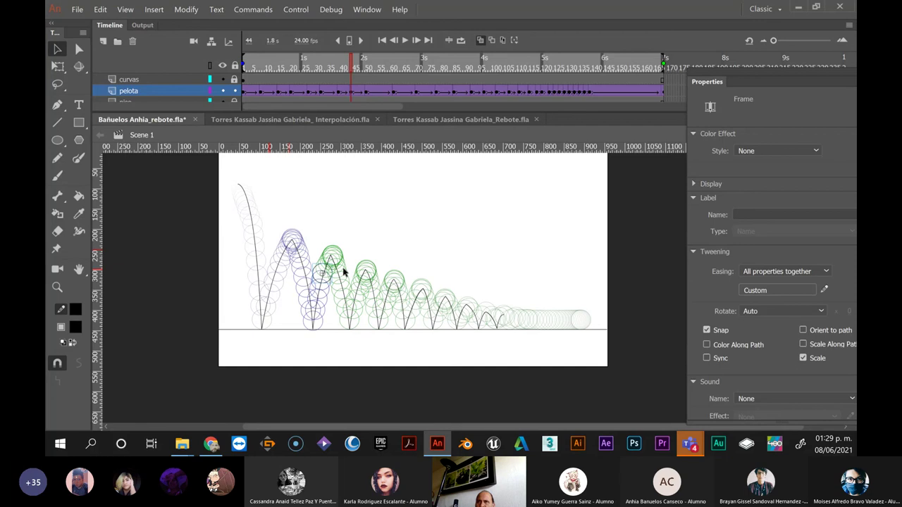
Check the pelota tween easing at frames 55, 64 and 65
click(377, 93)
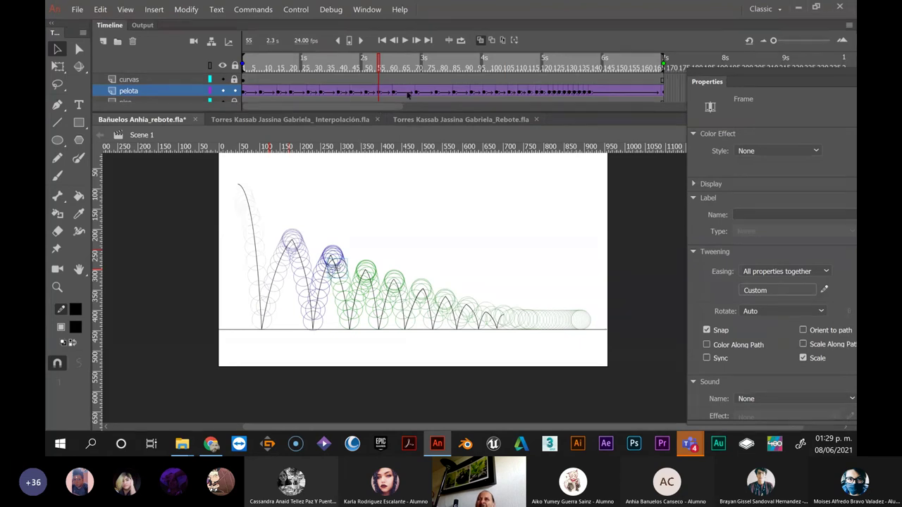
click(404, 93)
click(406, 97)
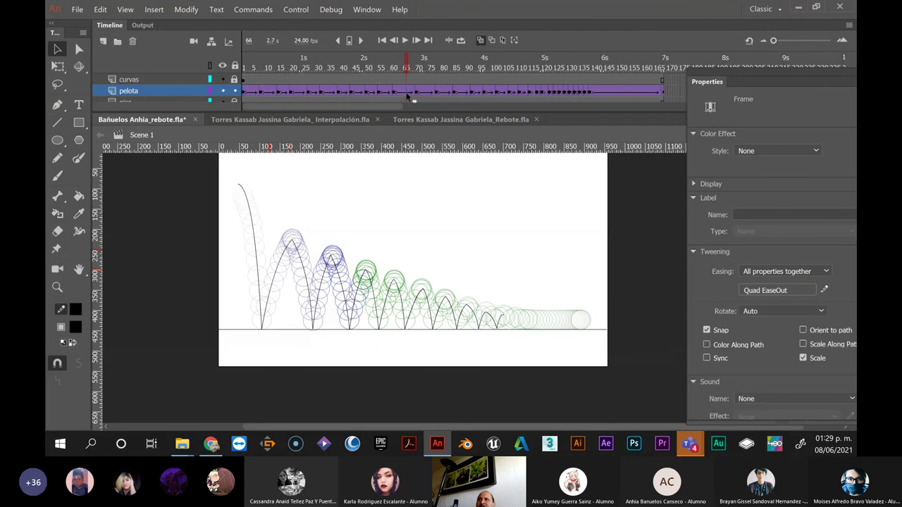
click(399, 95)
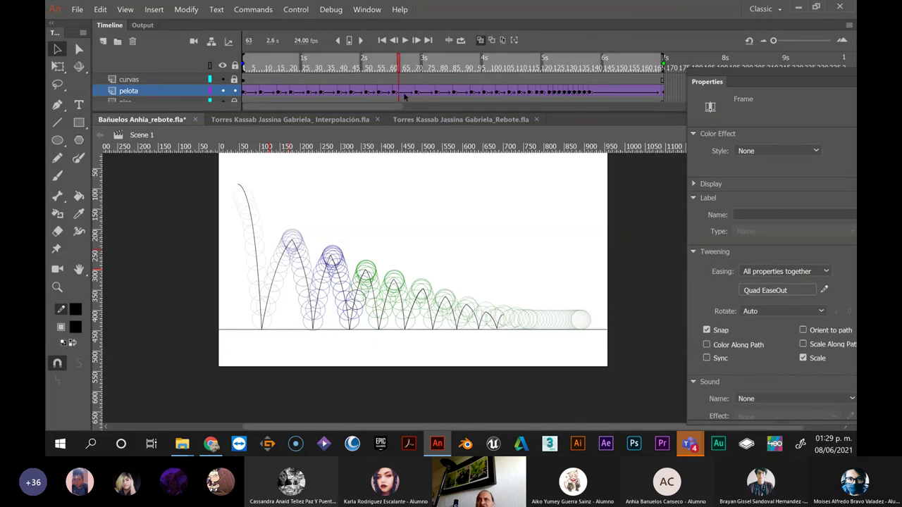
click(404, 95)
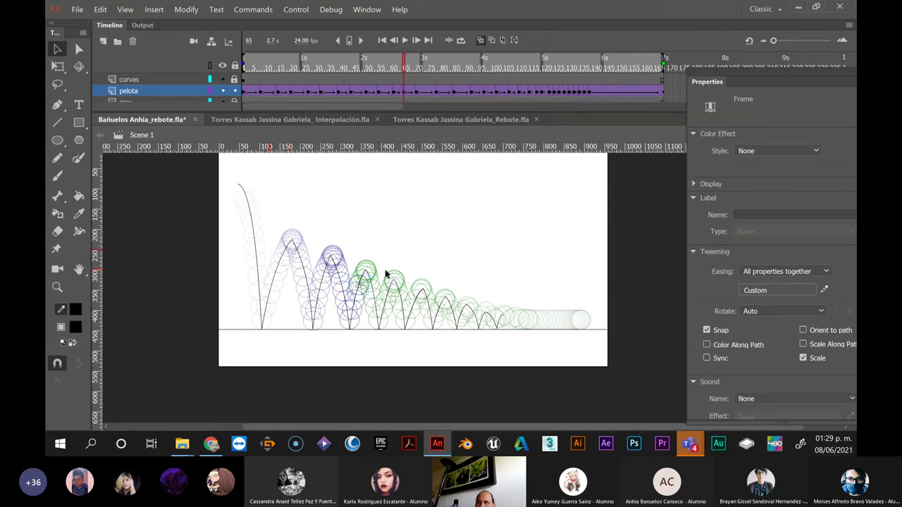
Check easing at frames 73 and 82, then play the animation with Ctrl+Enter
click(423, 93)
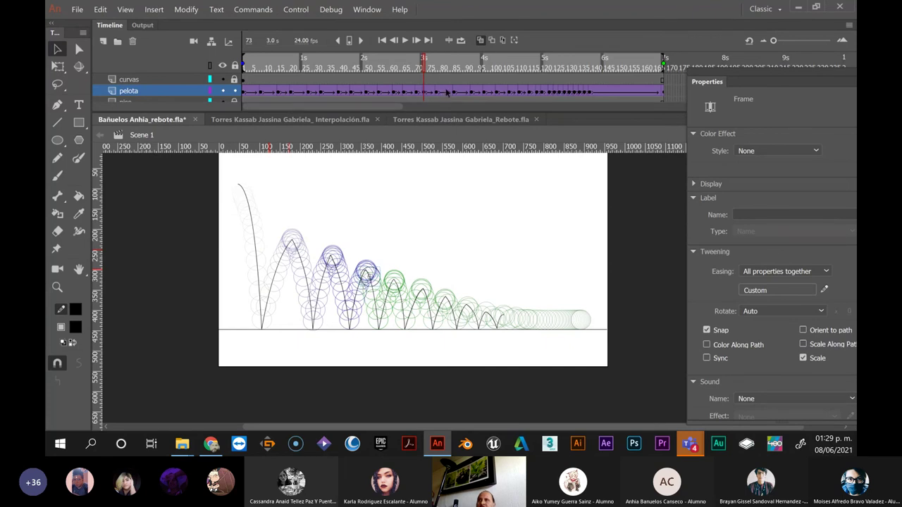
click(446, 92)
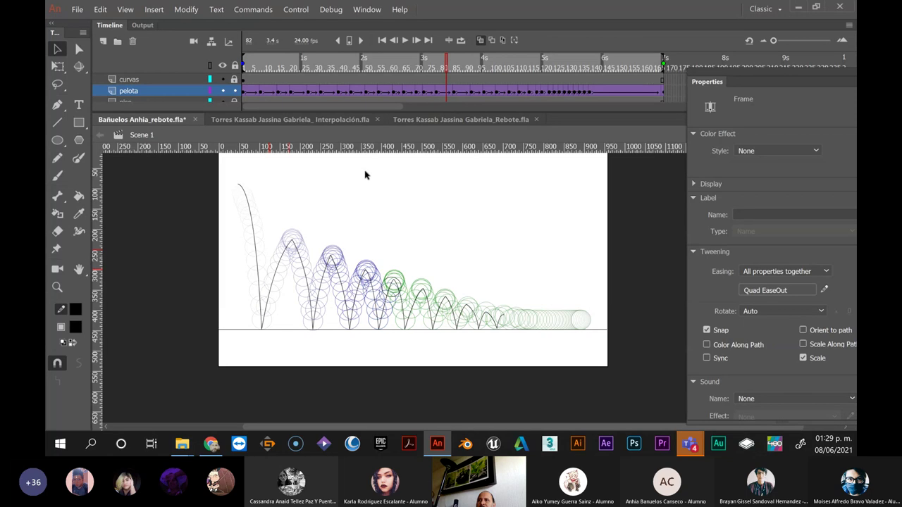
key(ctrl+Return)
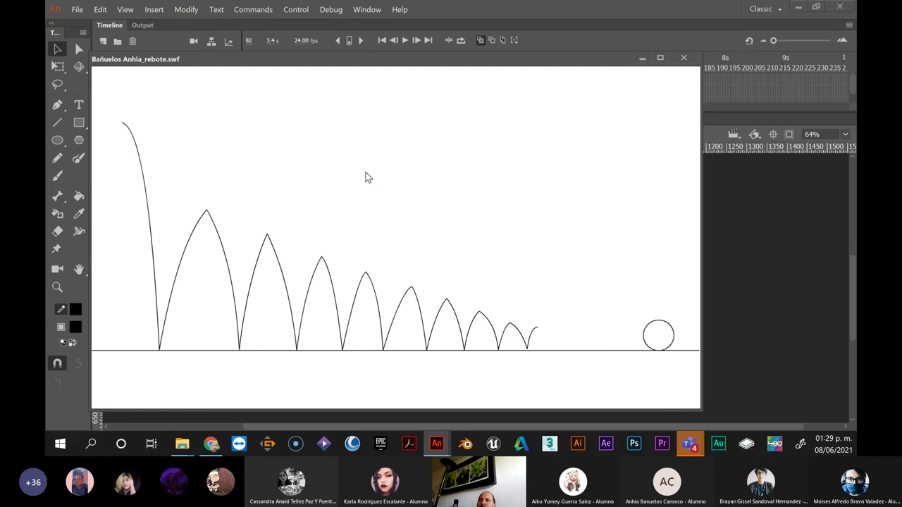
Close the SWF preview and save the rebote .fla file, accepting the Animate compatibility prompt
click(684, 59)
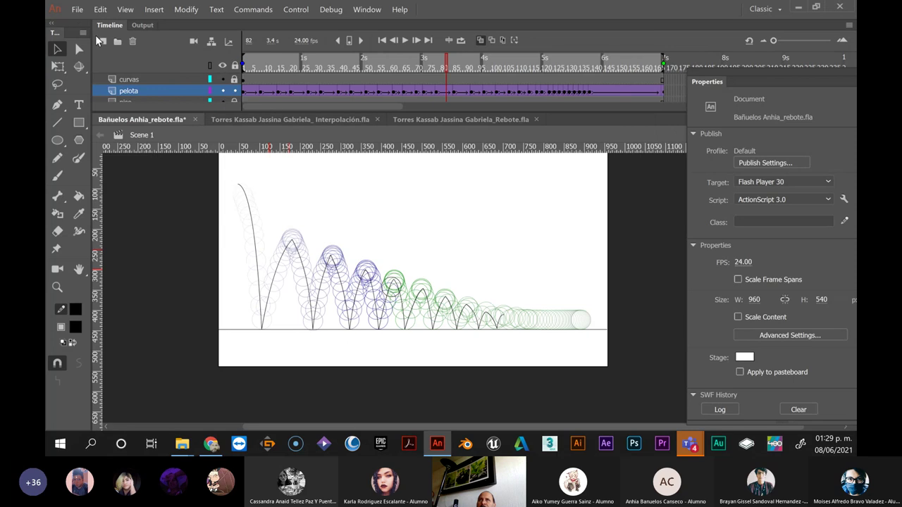
click(77, 10)
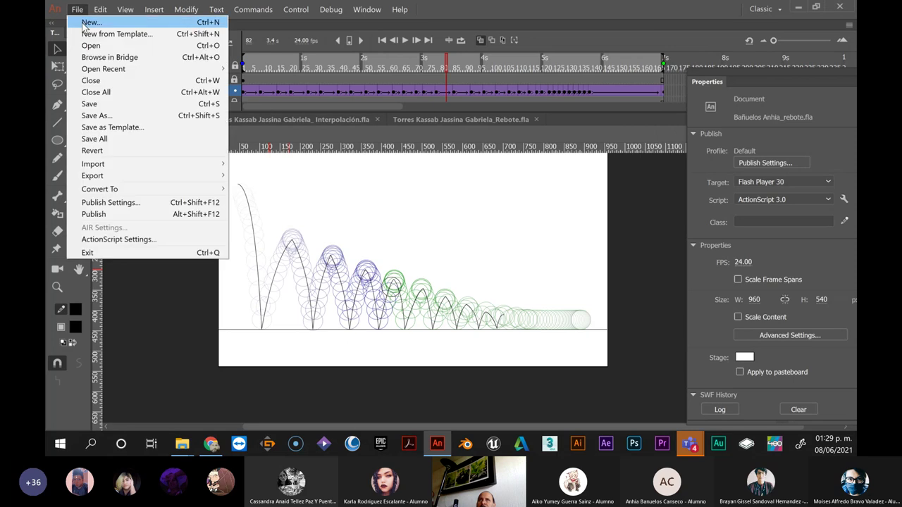
click(101, 107)
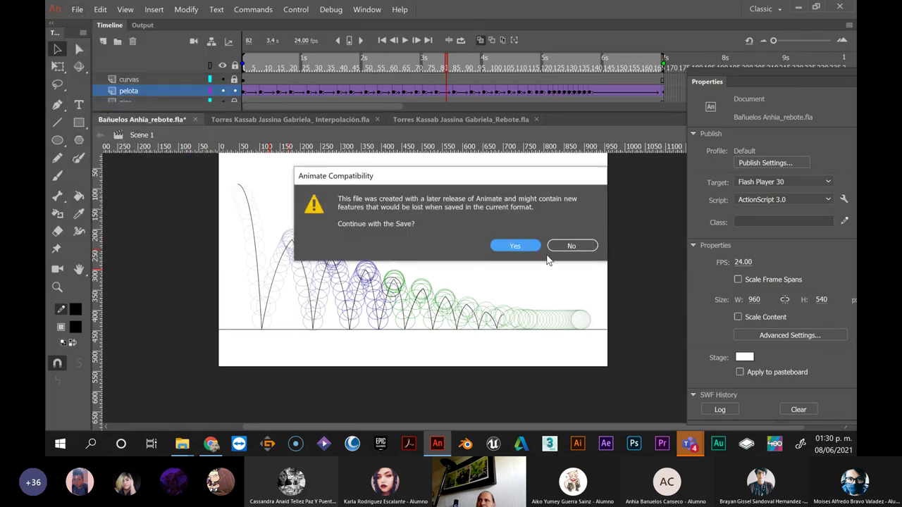
click(516, 245)
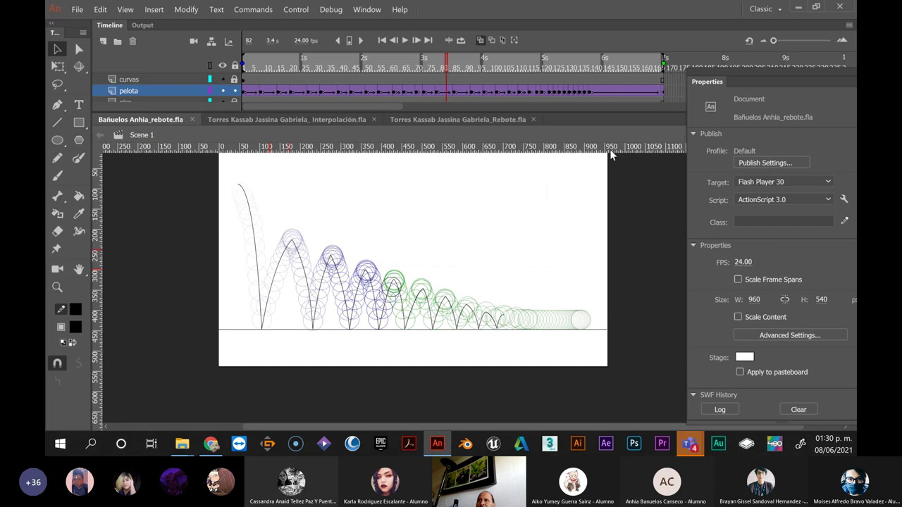